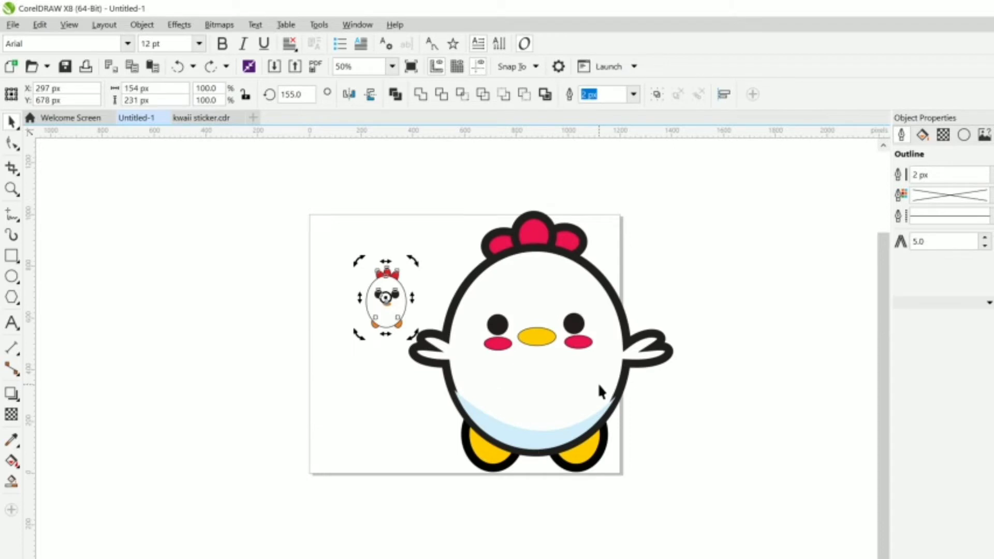
- Delete the small chicken drawing and move the entire large reference chicken off the page to its right side
key(Delete)
scroll(448, 191, down, 2)
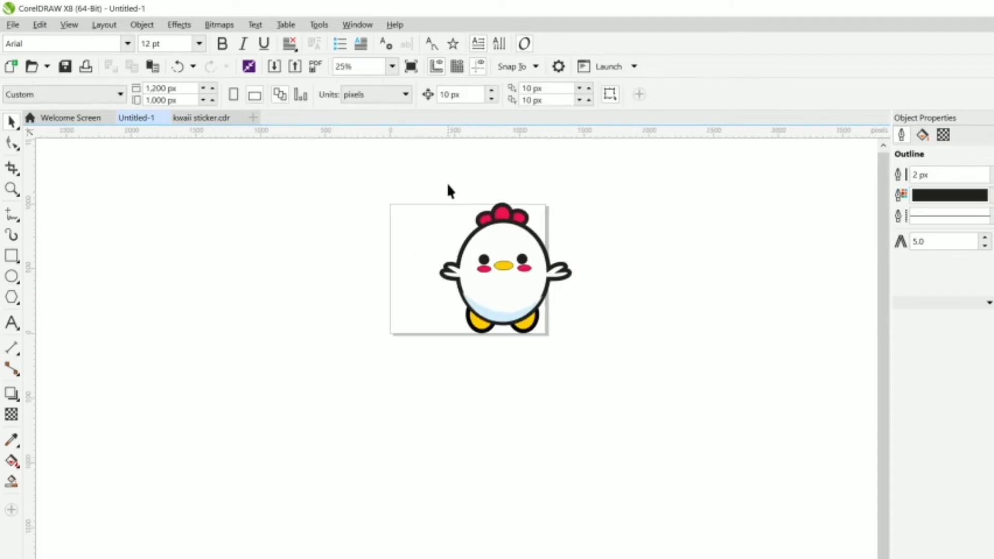
drag(423, 172, 588, 381)
drag(499, 287, 679, 286)
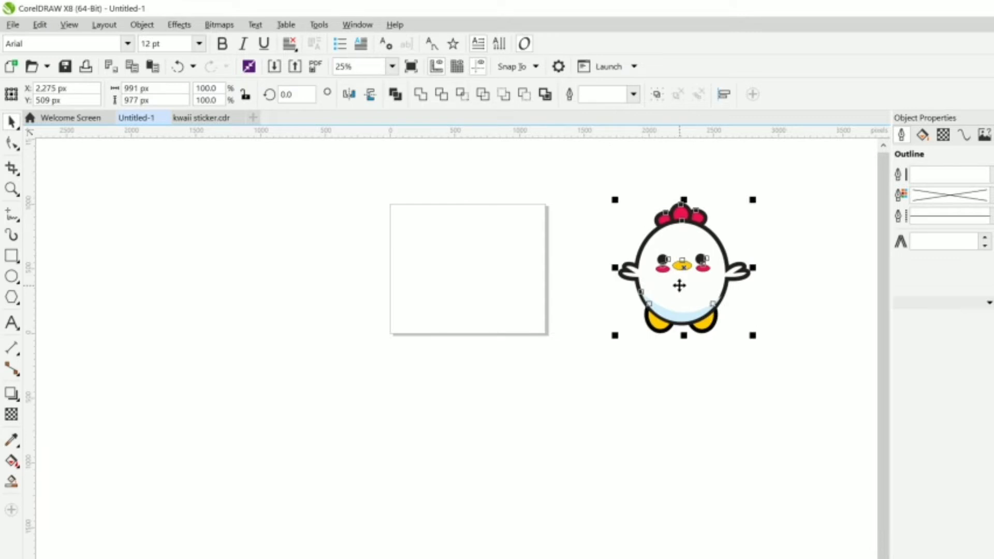
- Draw an ellipse about 692 by 790 px over the reference chicken's body
click(13, 277)
scroll(745, 264, up, 1)
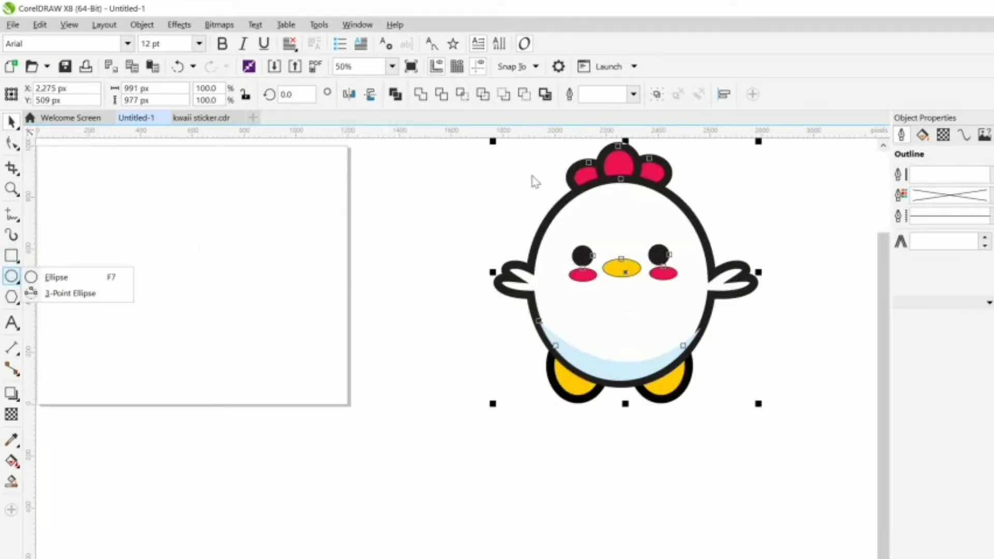
key(space)
click(57, 277)
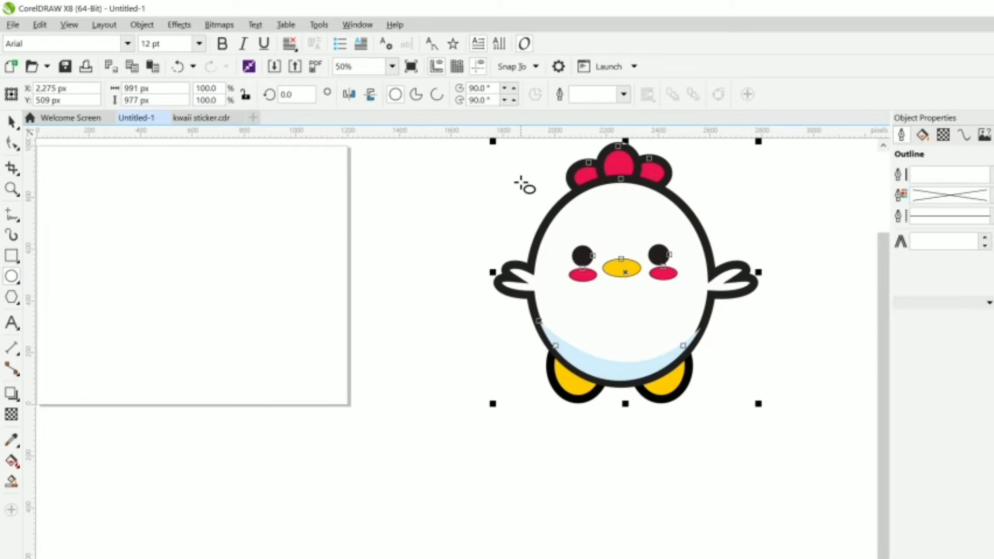
drag(523, 181, 701, 387)
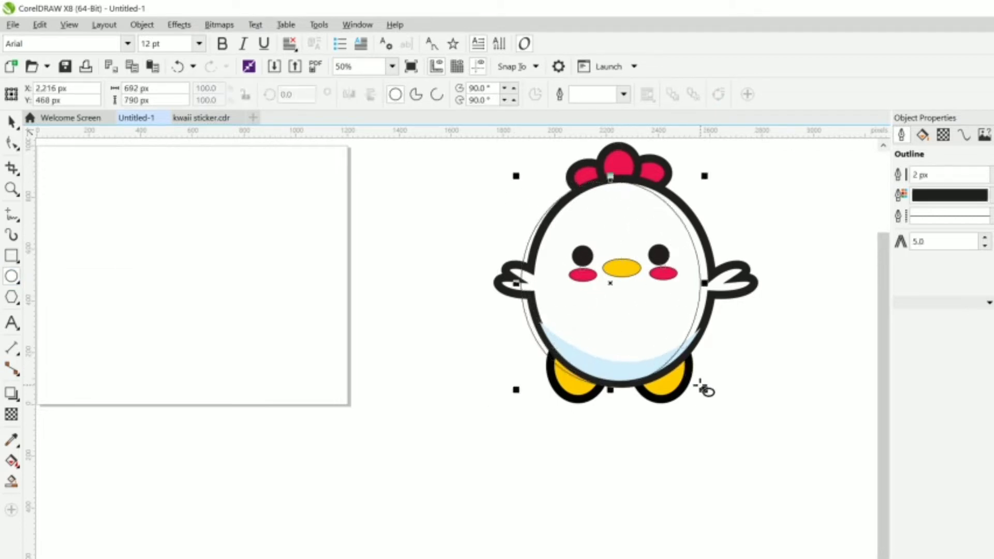
key(Escape)
- Move the new ellipse so it lines up with the reference chicken's body outline
click(11, 122)
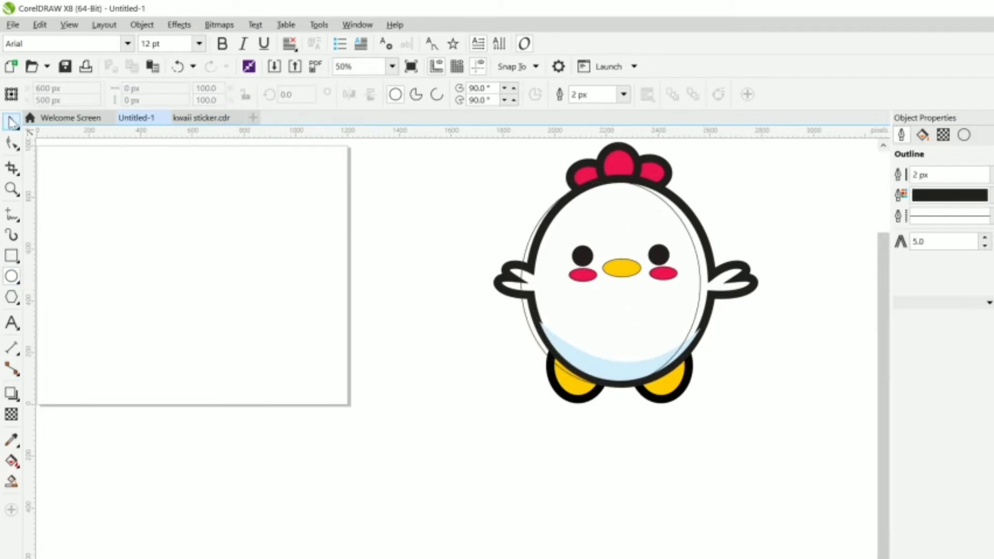
click(564, 239)
click(12, 122)
click(605, 210)
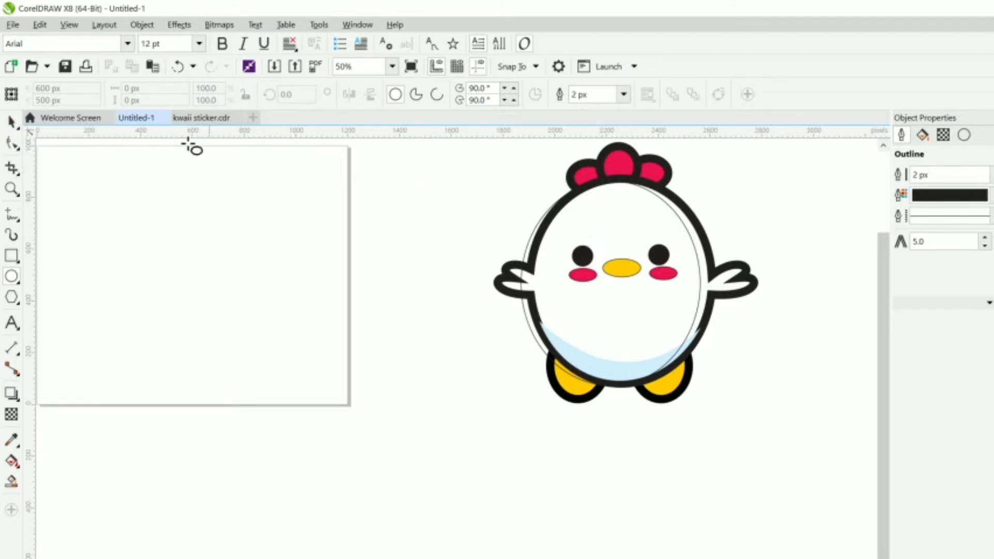
click(620, 226)
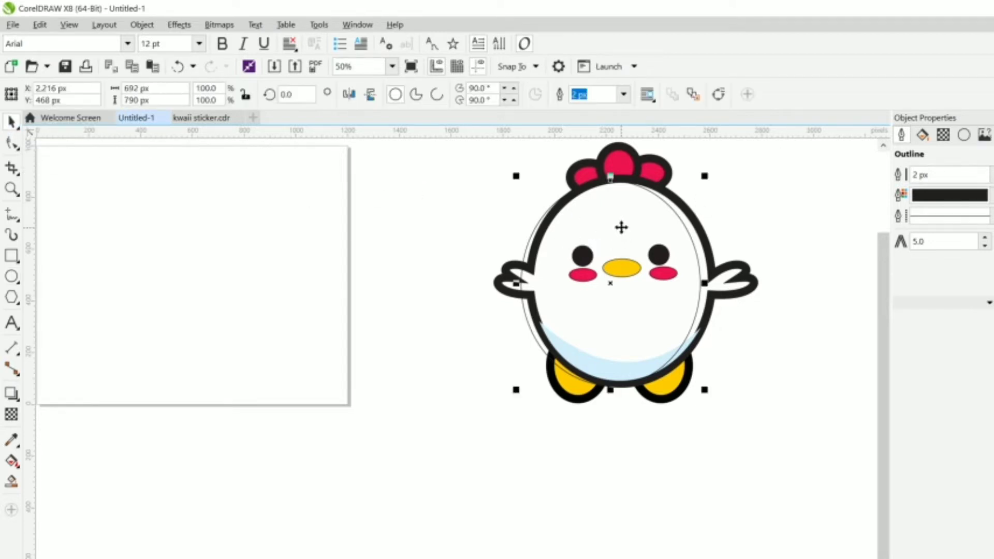
scroll(621, 228, up, 2)
drag(640, 235, 638, 228)
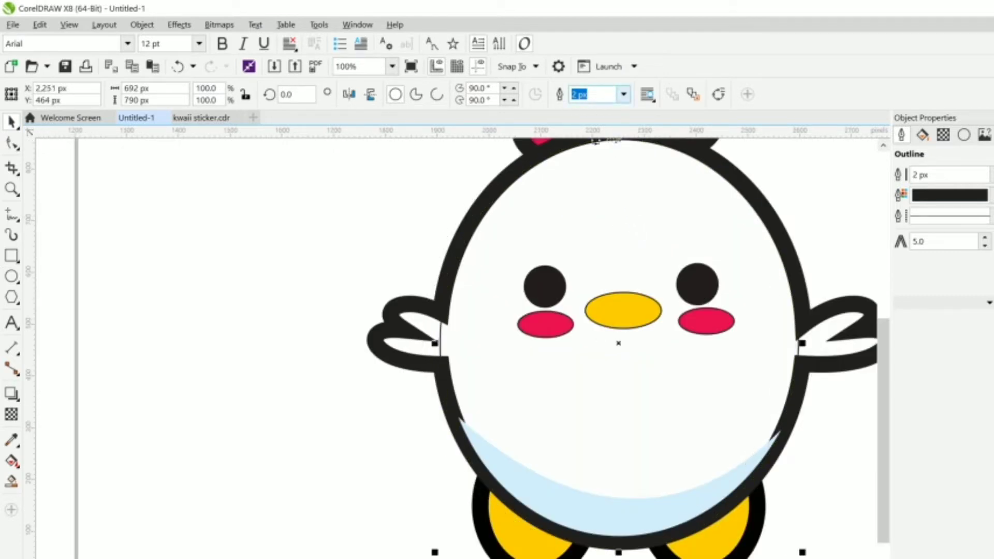
- Try outline widths of 3 px and 4 px on the body ellipse and colour its outline dark blue
click(624, 96)
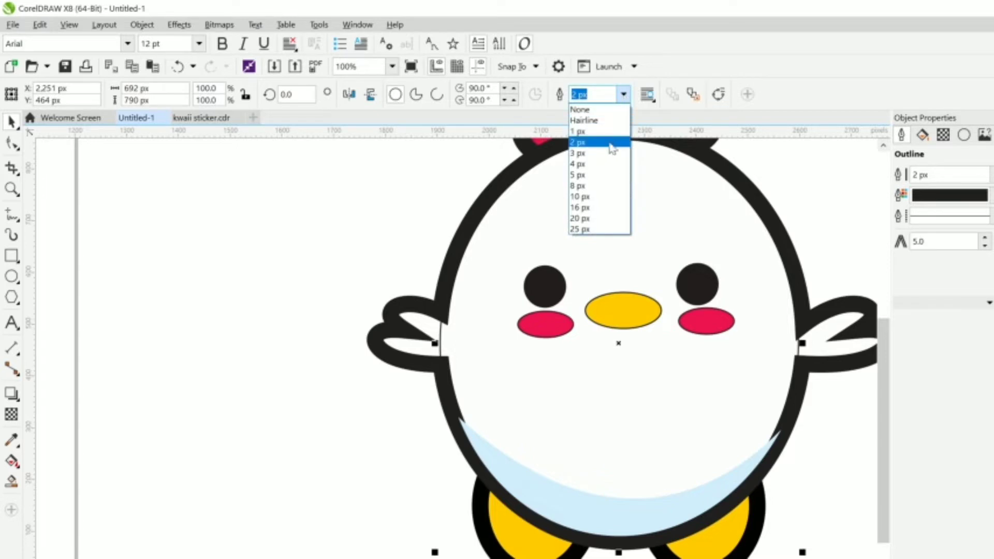
click(599, 156)
scroll(583, 275, down, 2)
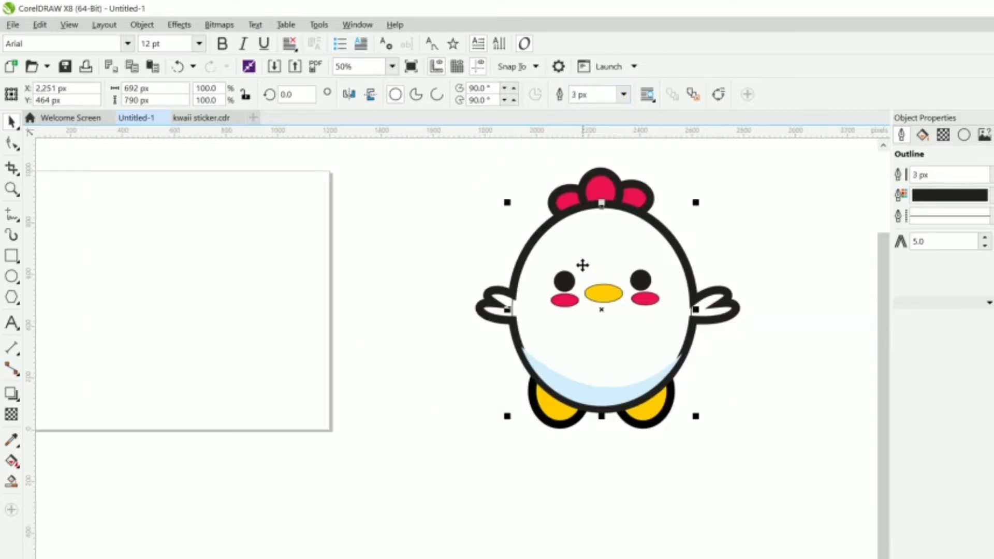
click(624, 95)
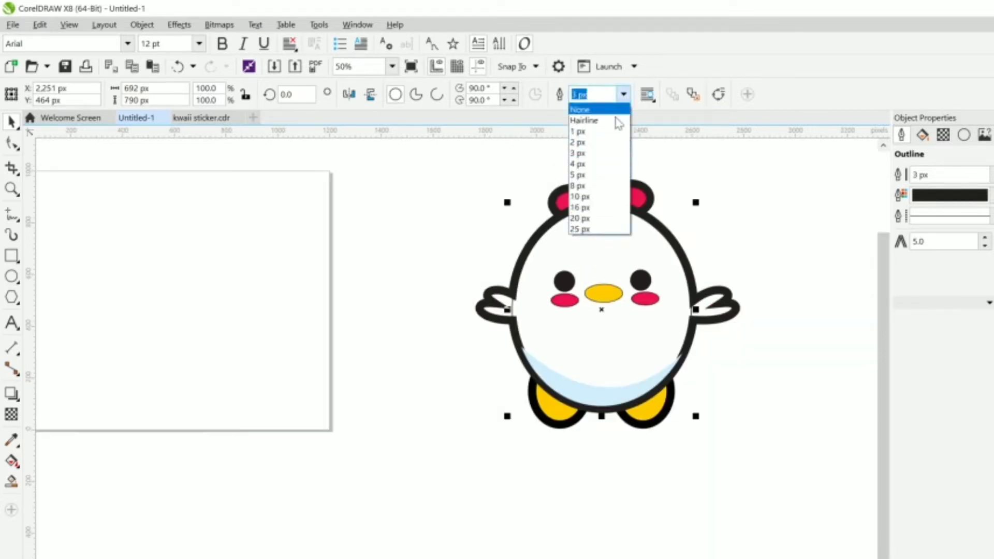
click(598, 165)
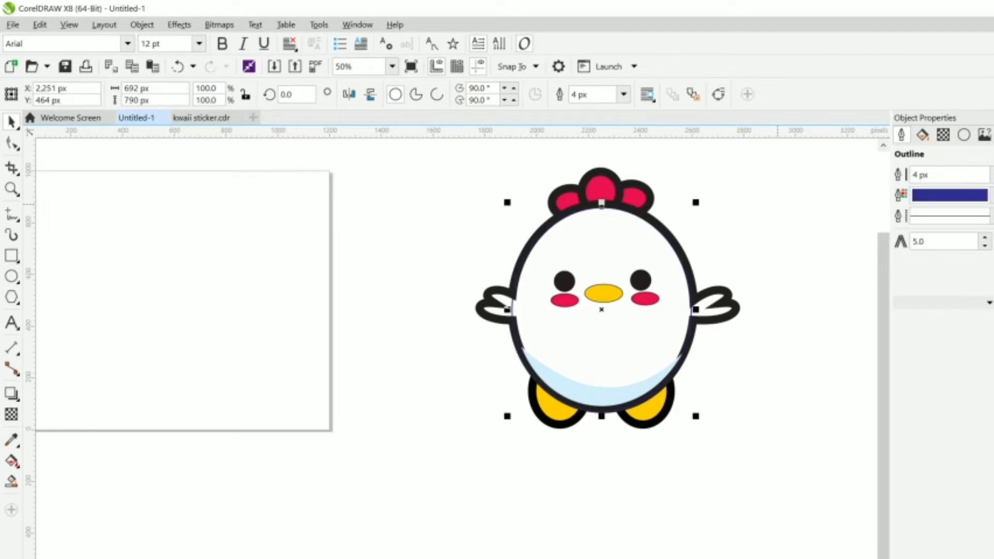
- Set the body ellipse's outline width to 25 px
scroll(656, 286, up, 2)
scroll(657, 286, down, 1)
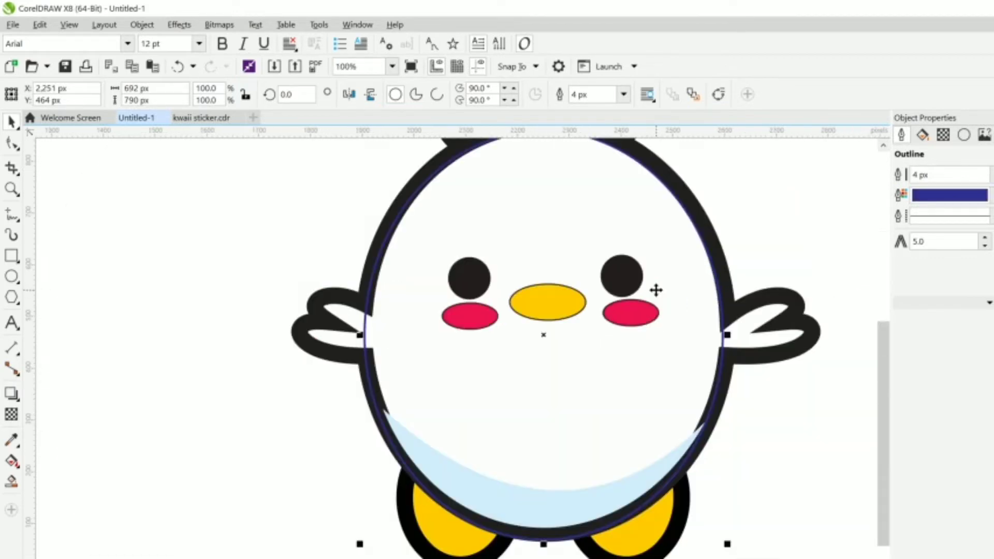
click(624, 94)
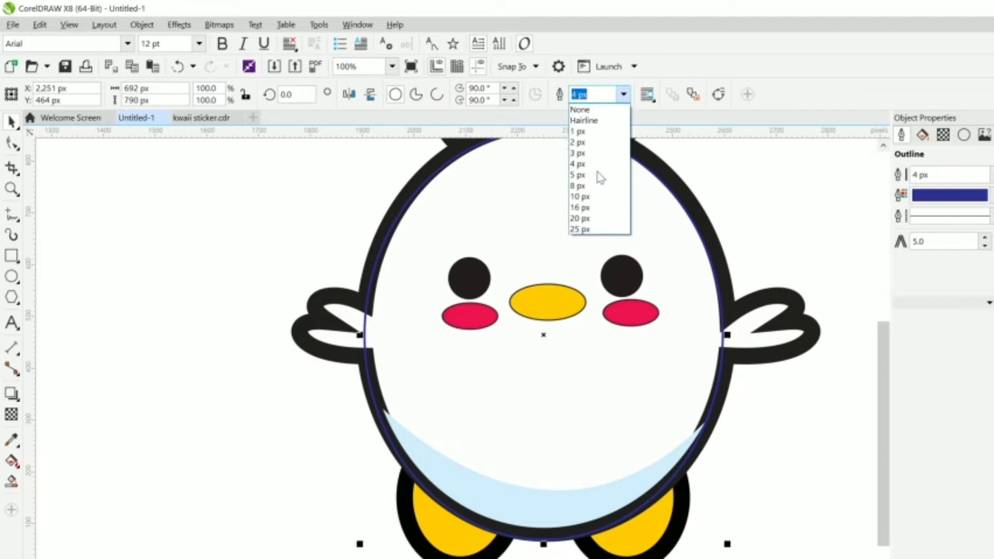
click(575, 225)
scroll(683, 269, down, 1)
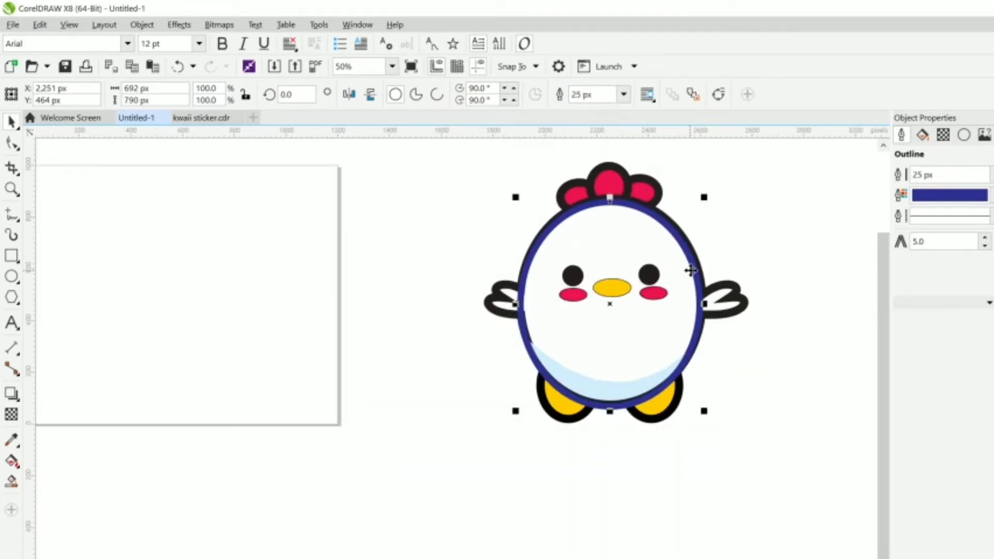
- Stretch the body ellipse to about 712 by 816 px to match the reference body's width and height
scroll(690, 266, up, 1)
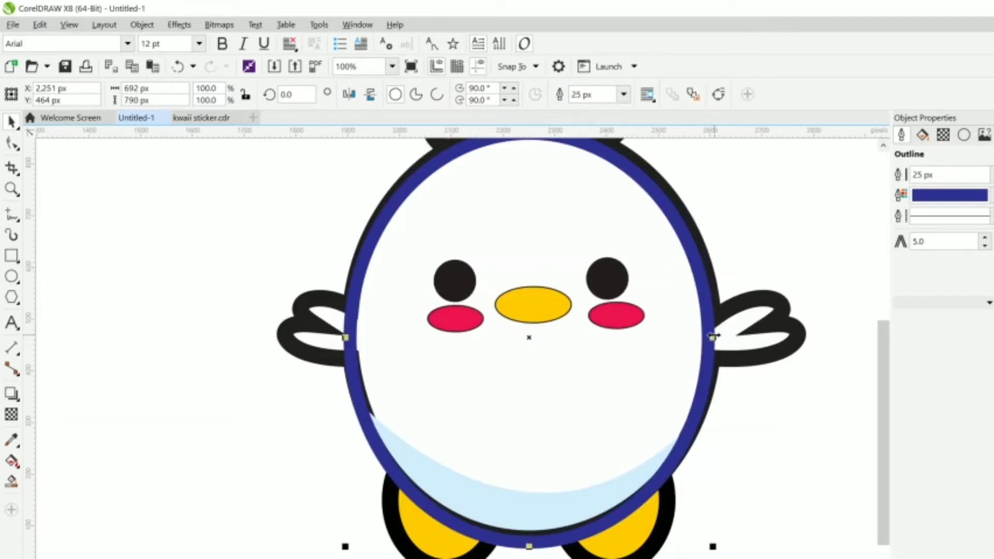
drag(713, 336, 724, 337)
scroll(656, 353, down, 1)
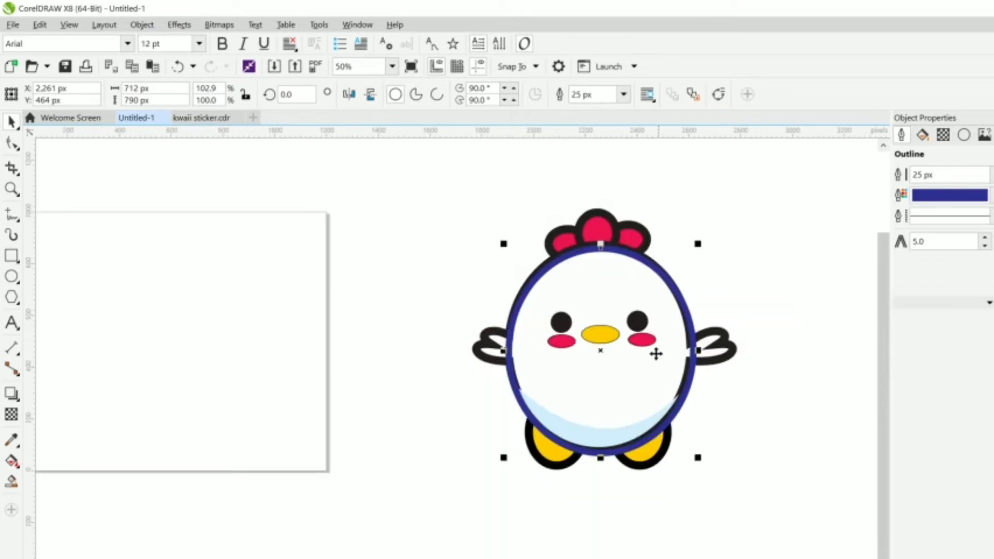
scroll(613, 245, up, 1)
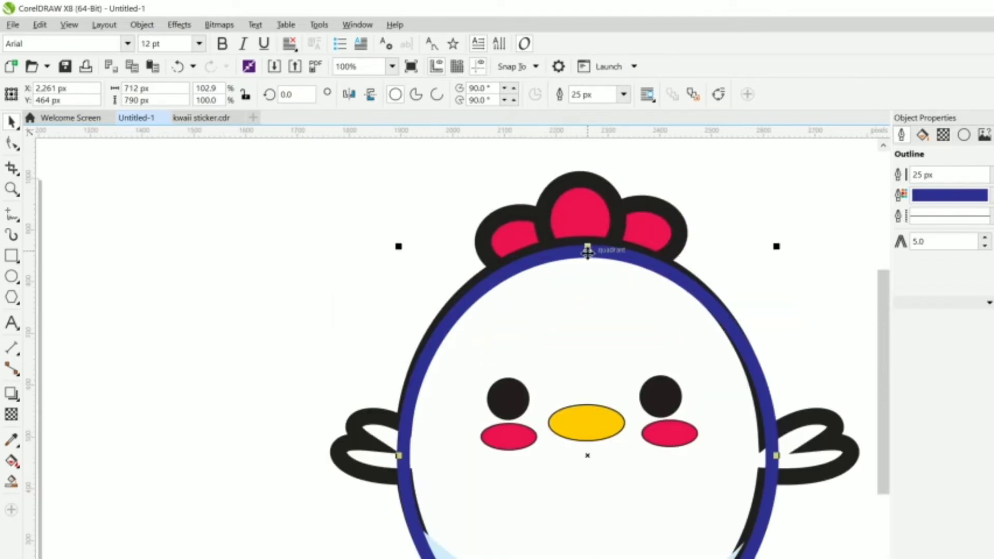
drag(587, 247, 577, 240)
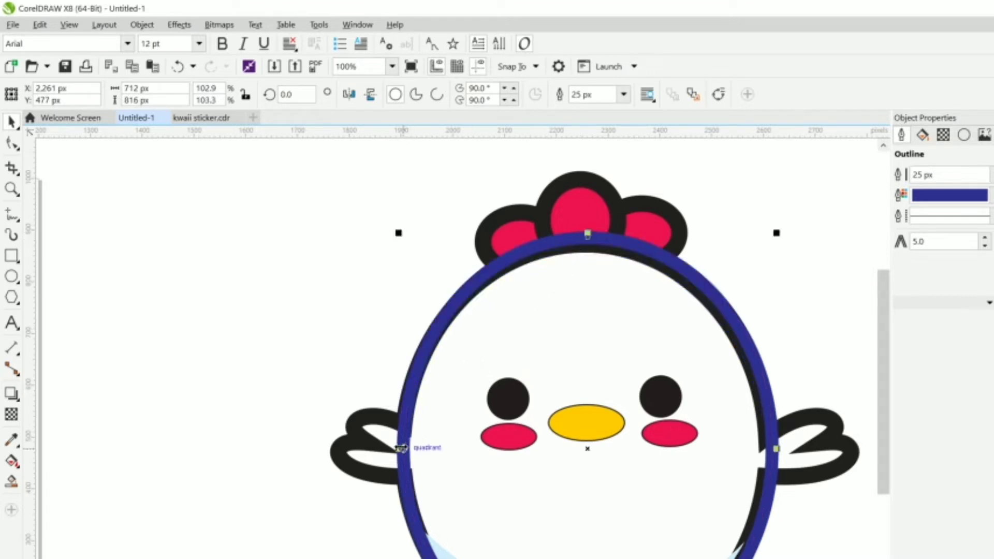
drag(402, 446, 397, 441)
scroll(397, 441, down, 2)
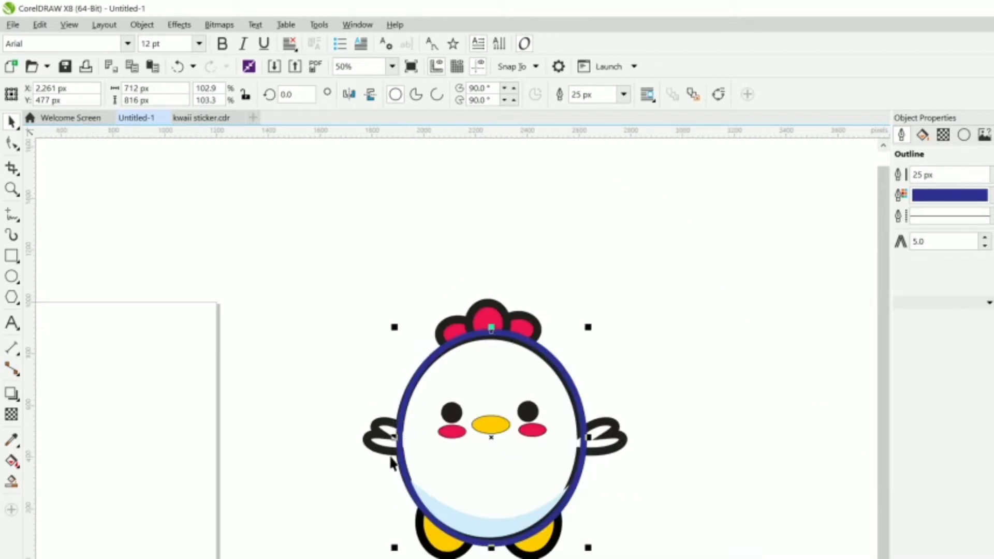
- Draw a heart from the basic shapes, about 154 by 196 px, in the empty area between the page and the chicken
click(17, 301)
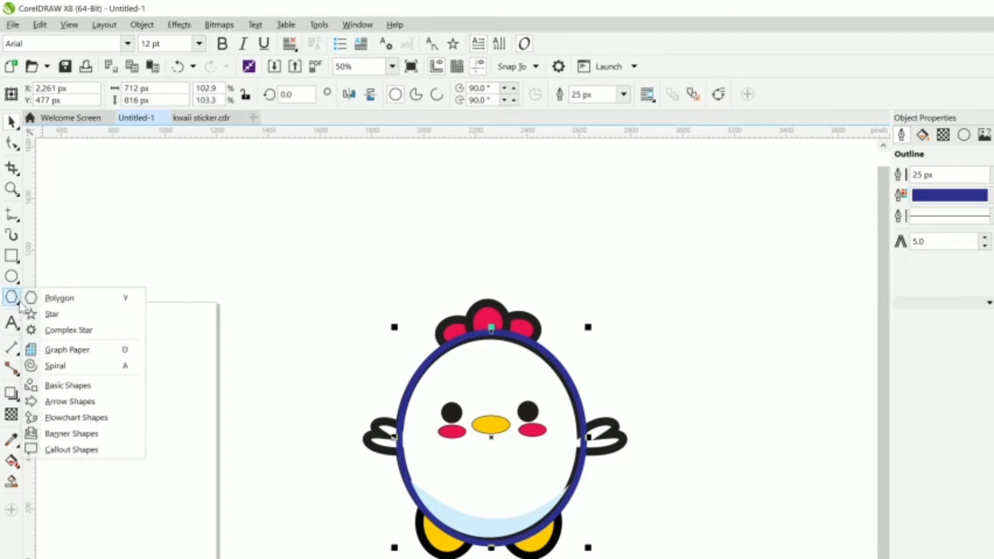
click(71, 386)
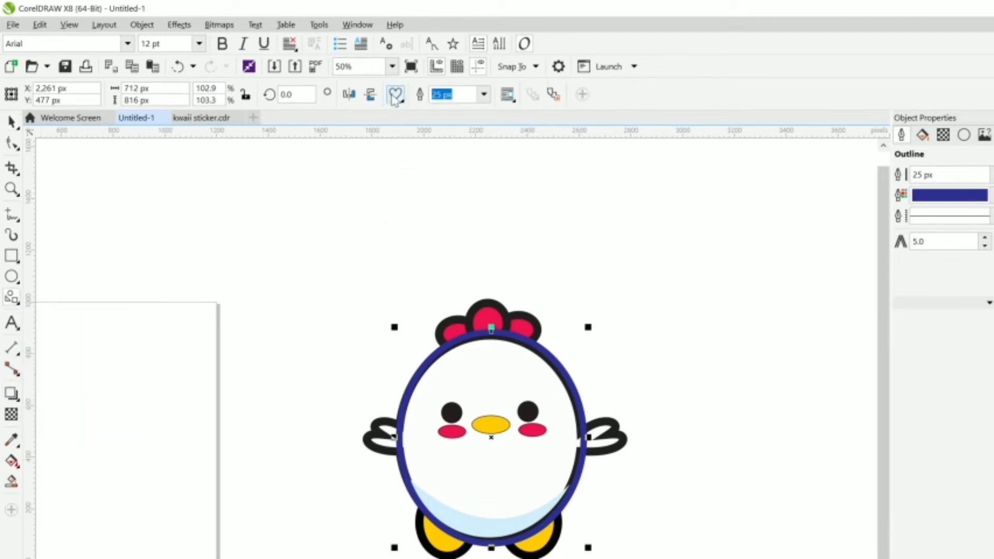
click(395, 95)
click(272, 378)
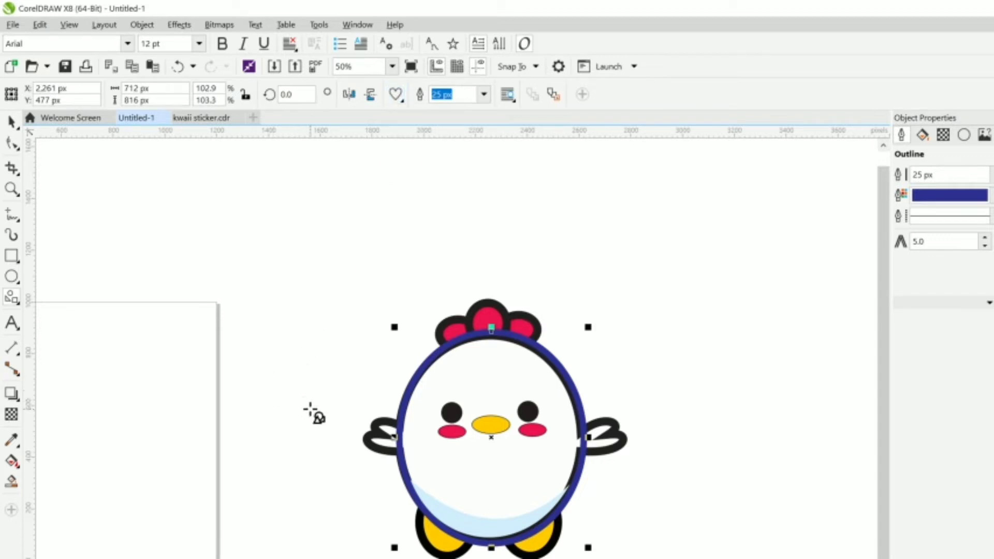
drag(320, 417, 275, 361)
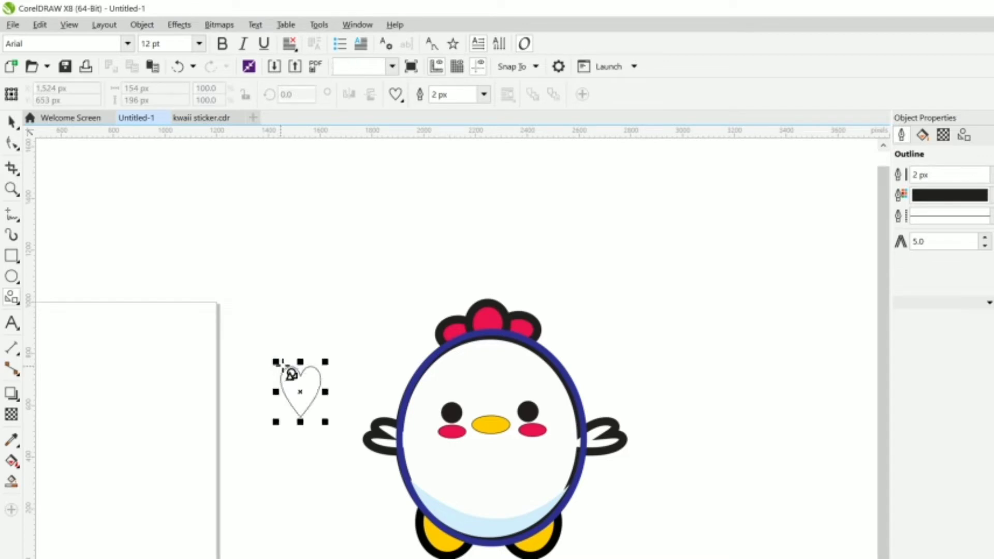
- Set the heart's outline width to 25 px and rotate the heart 45 degrees
click(483, 94)
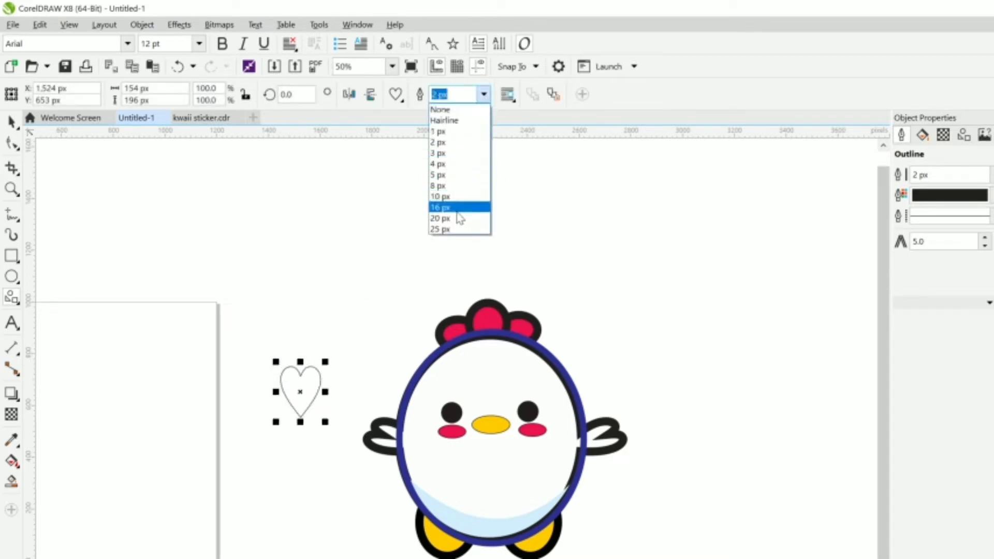
click(449, 229)
click(12, 123)
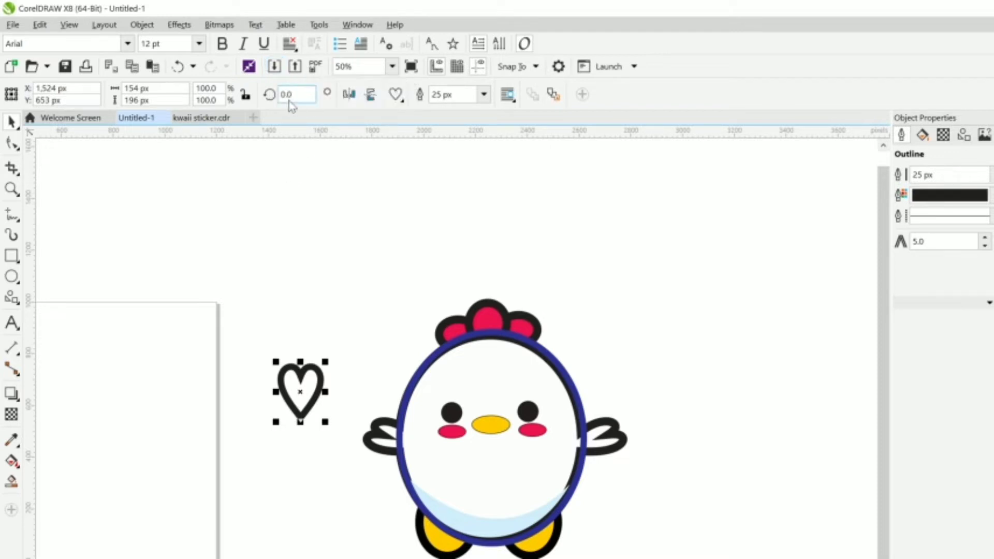
text(45)
key(Return)
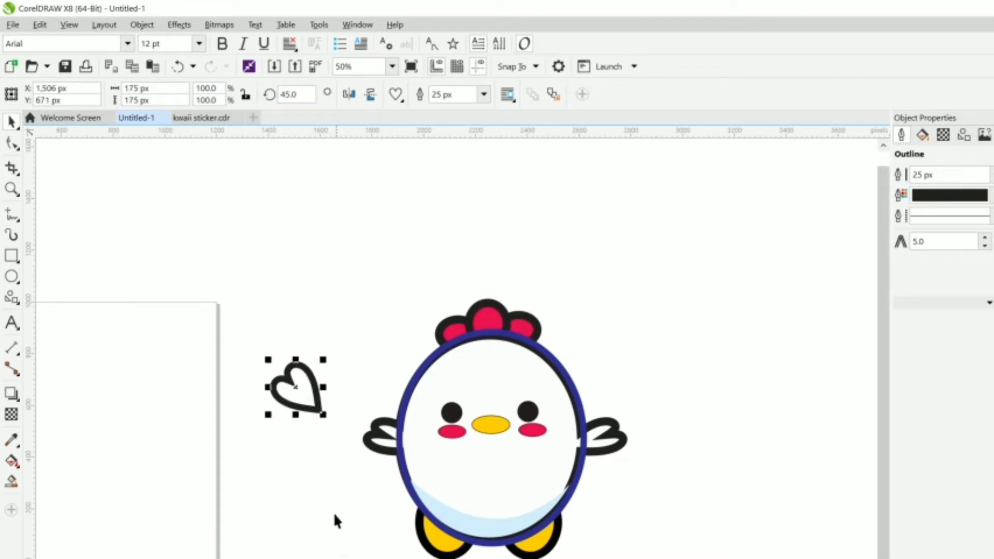
- Move the heart over the reference chicken's left wing and rotate it to about 60 degrees
scroll(321, 412, up, 2)
drag(312, 402, 510, 485)
click(489, 486)
click(465, 418)
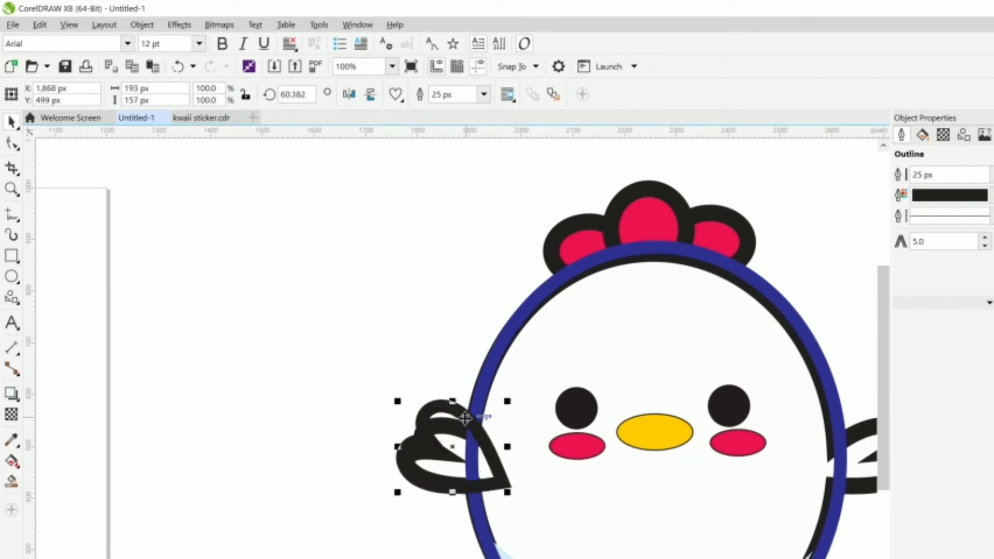
- Flatten the heart over the left wing from its upper edge to a height of about 113 px
drag(452, 401, 456, 419)
scroll(456, 433, down, 1)
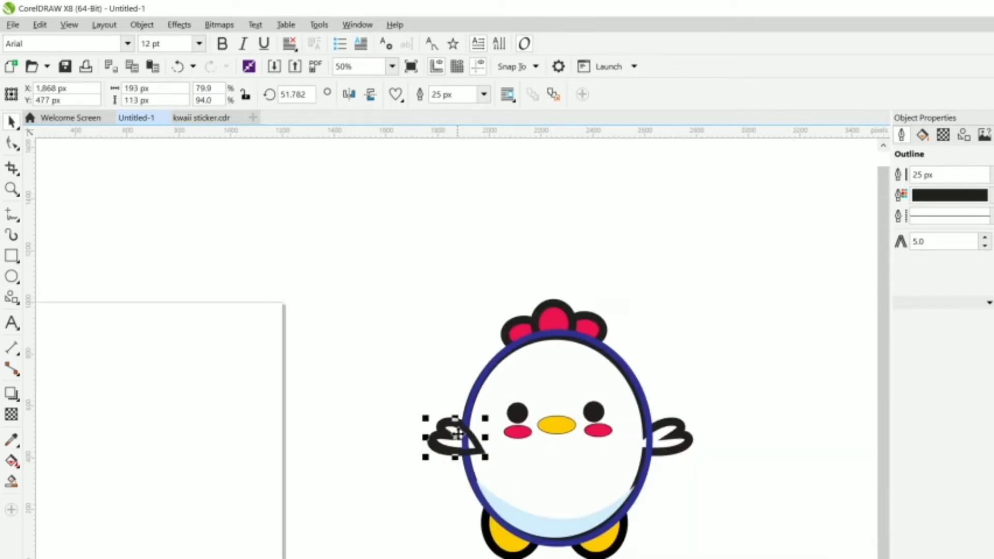
scroll(476, 472, up, 1)
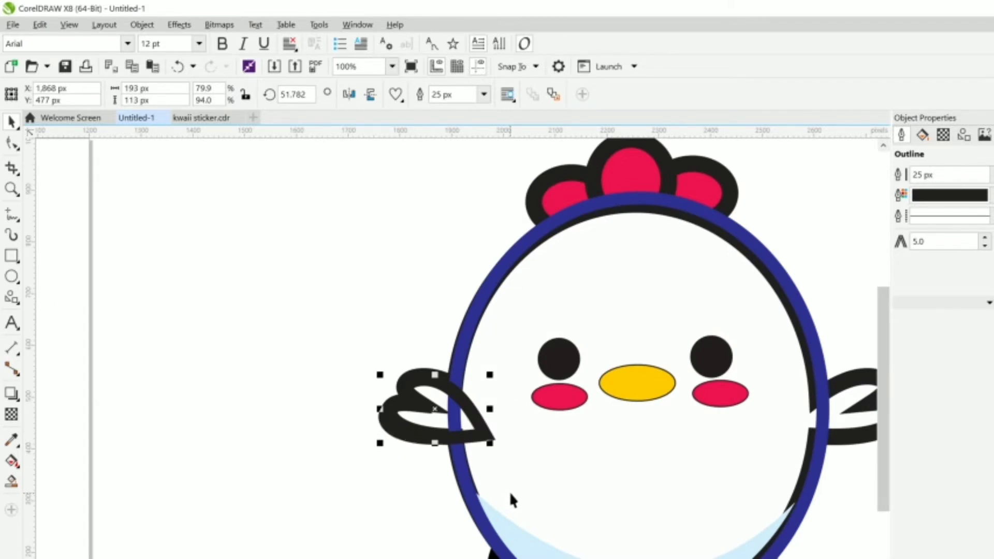
- Fill the blue-outlined body ellipse with white
click(252, 462)
click(572, 486)
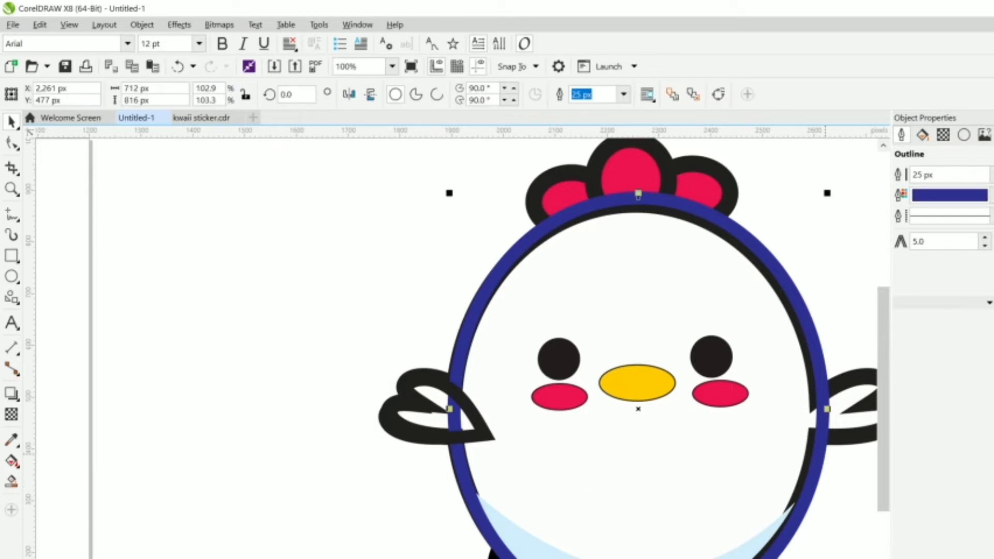
scroll(444, 360, down, 1)
click(379, 371)
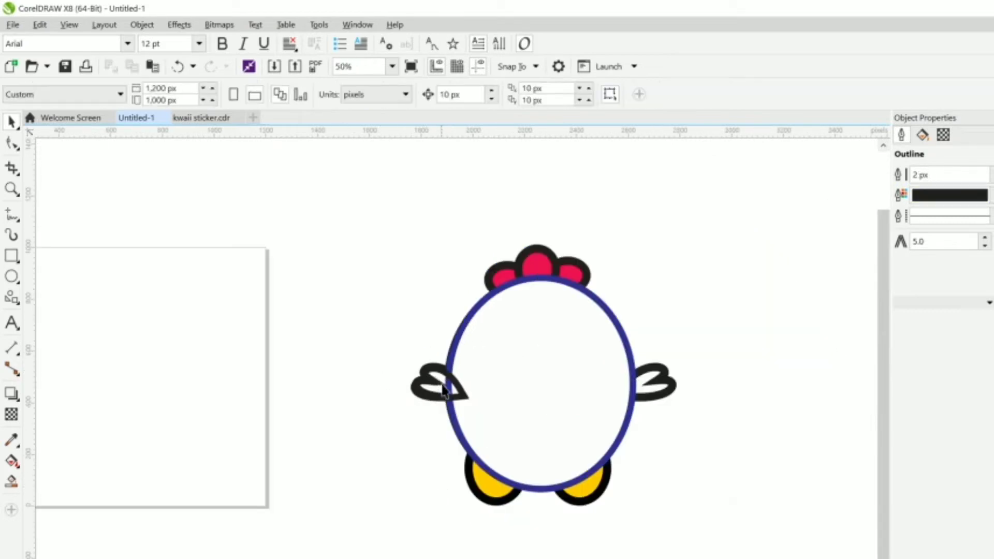
- Try to send the heart over the left wing behind the body ellipse
click(428, 392)
right_click(430, 393)
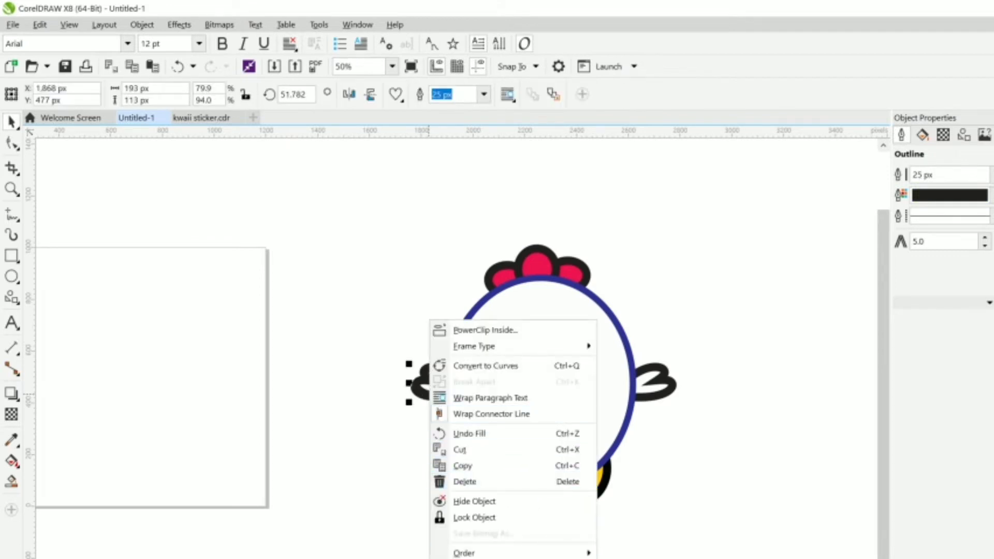
mouse_move(466, 553)
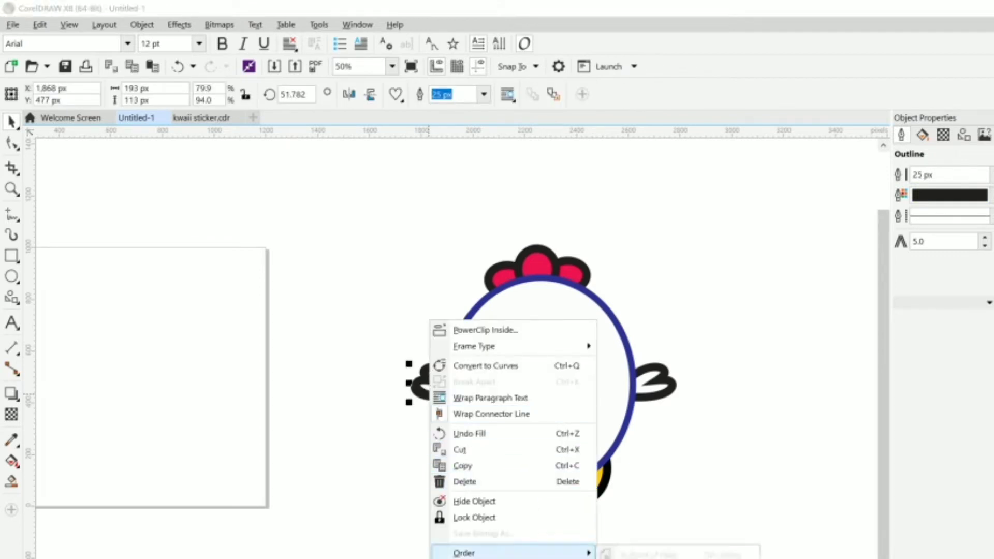
click(656, 558)
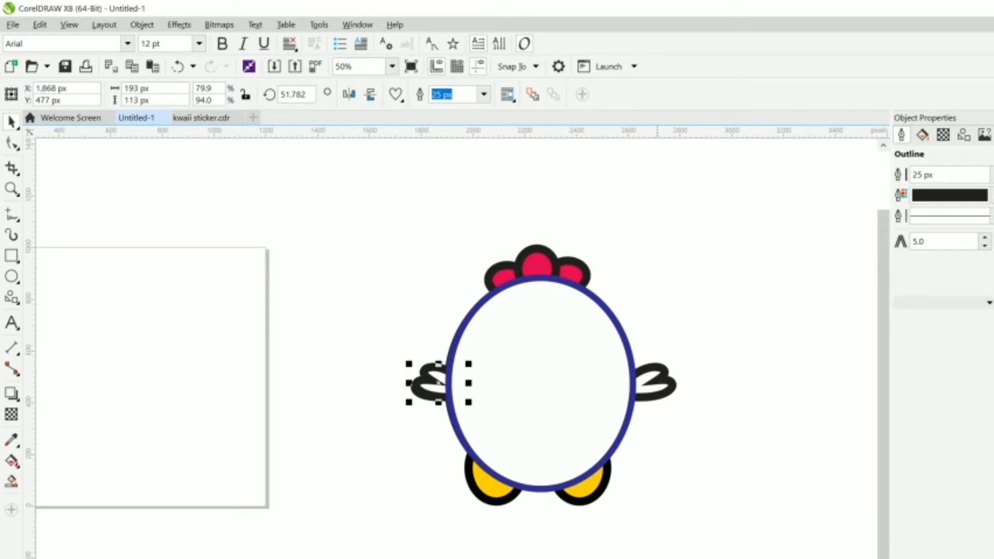
key(ctrl+z)
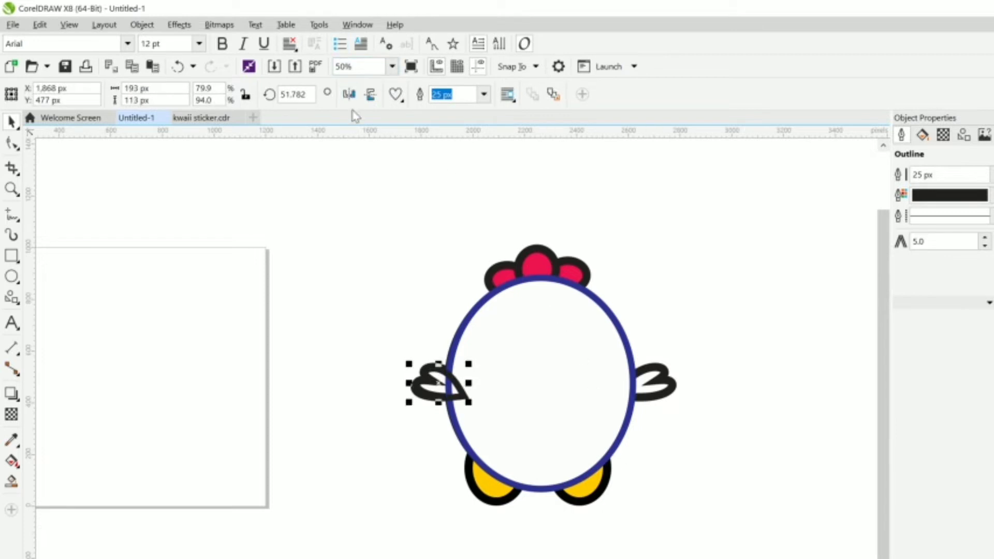
- Mirror the left wing's heart horizontally onto the chicken's right wing and send it behind the body ellipse
click(350, 94)
drag(438, 386, 649, 383)
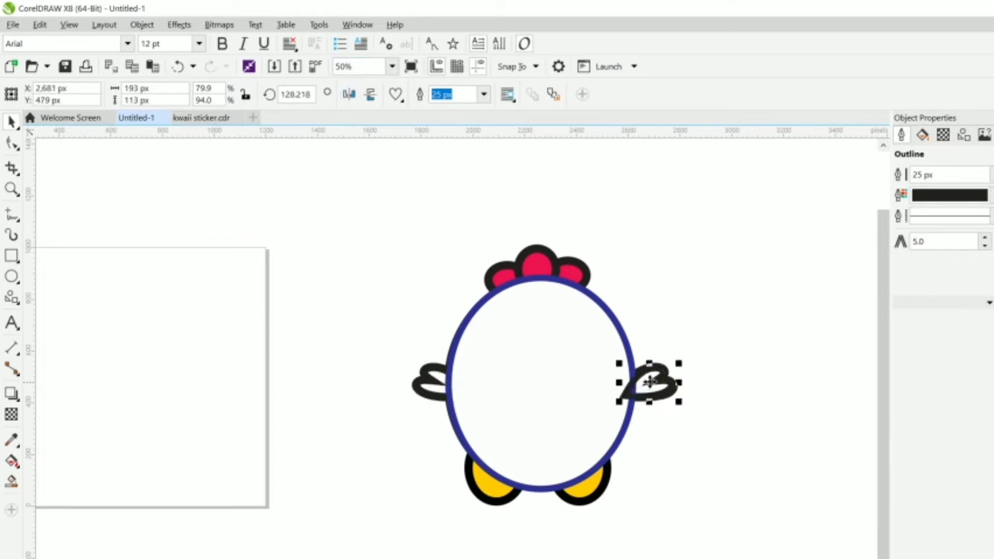
right_click(650, 382)
mouse_move(761, 553)
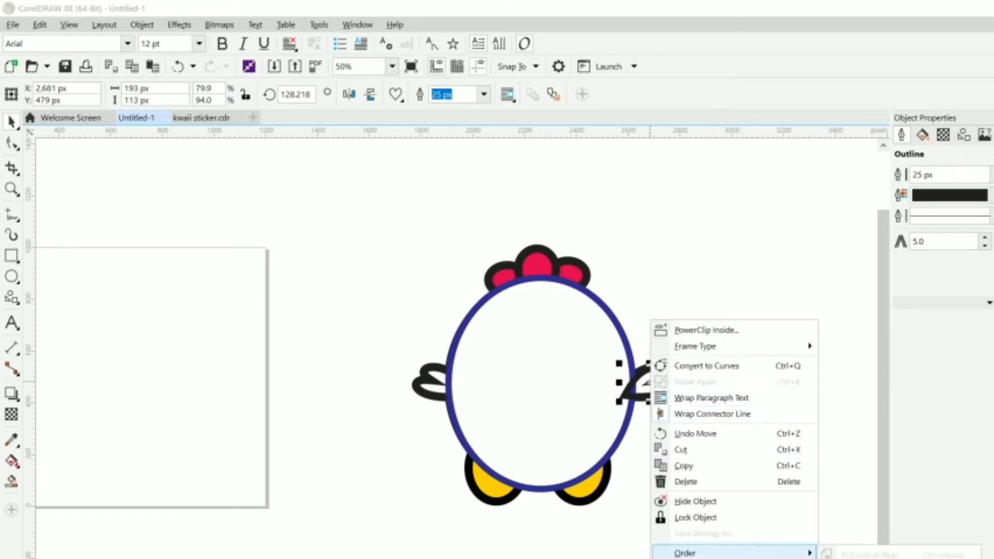
click(849, 558)
click(801, 551)
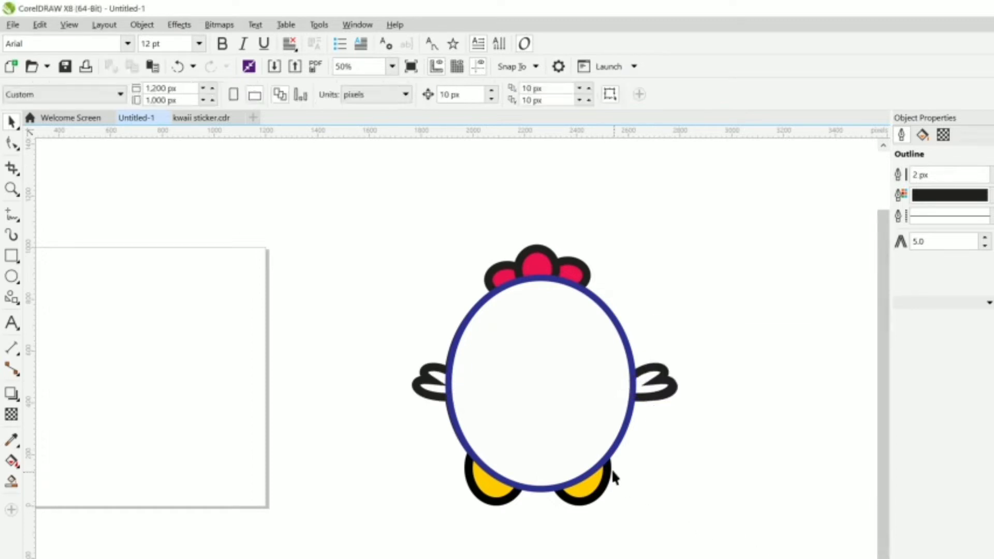
- Draw an ellipse of about 108 by 131 px over the middle lobe of the comb
scroll(555, 268, up, 2)
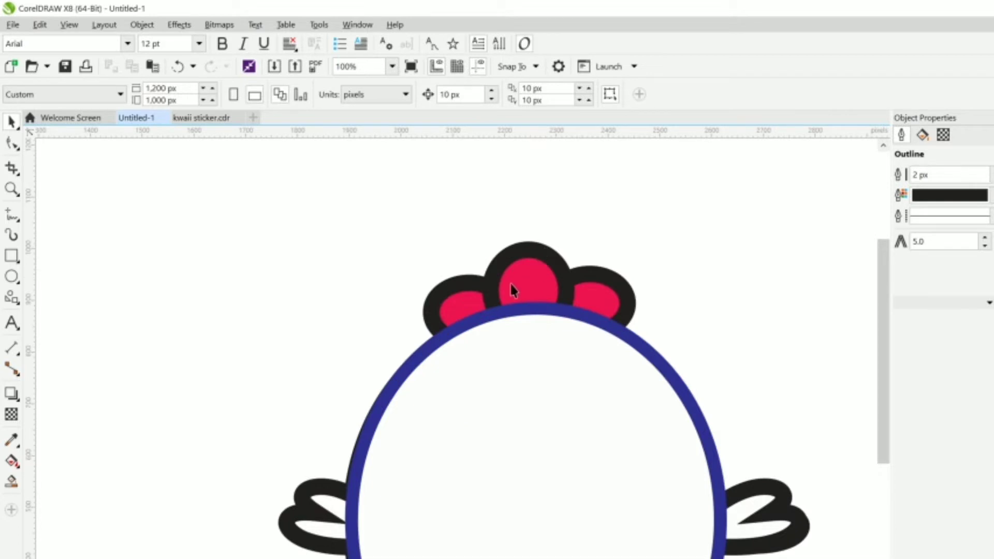
click(11, 277)
drag(497, 236, 552, 303)
drag(551, 303, 567, 317)
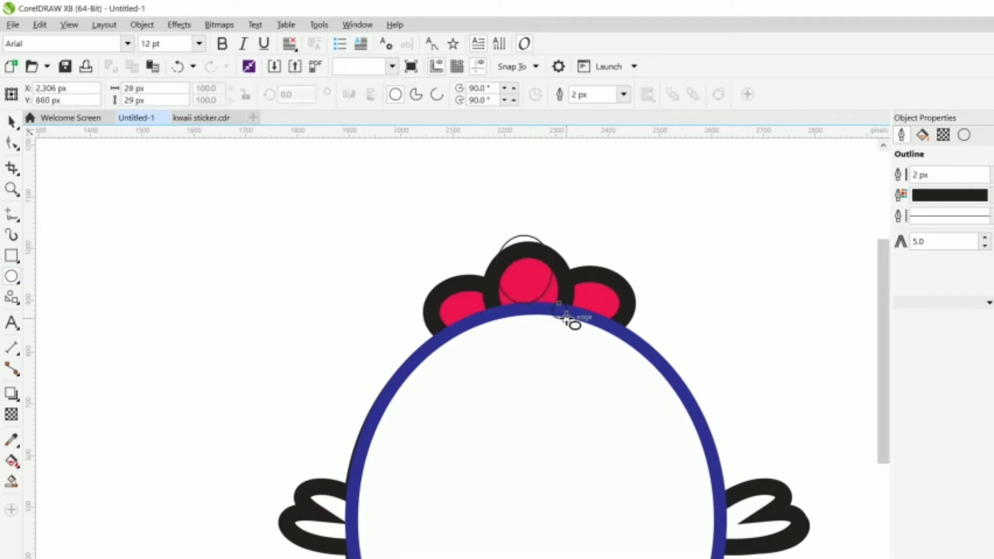
click(572, 330)
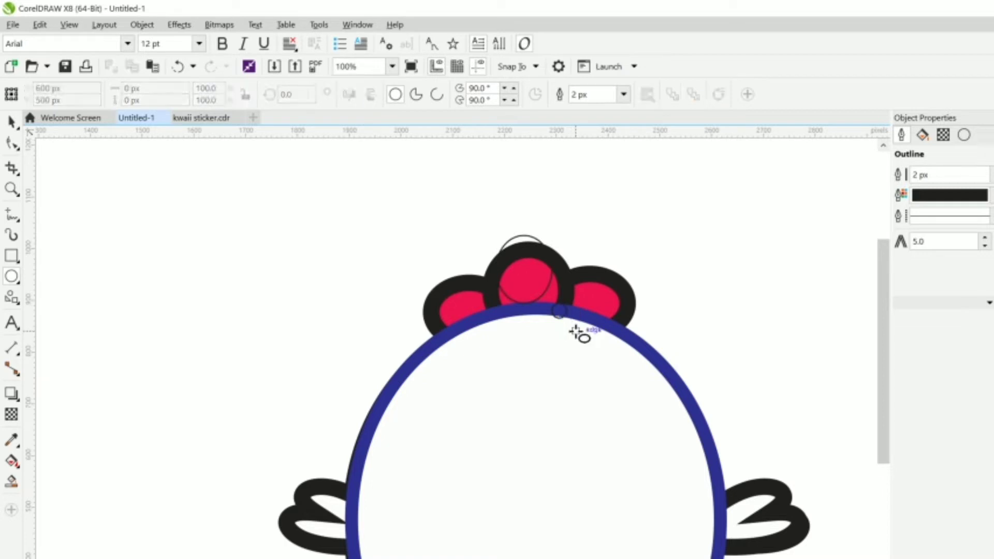
- Align the thin ellipse with the top of the middle comb lobe and widen it to the lobe's right edge
click(516, 253)
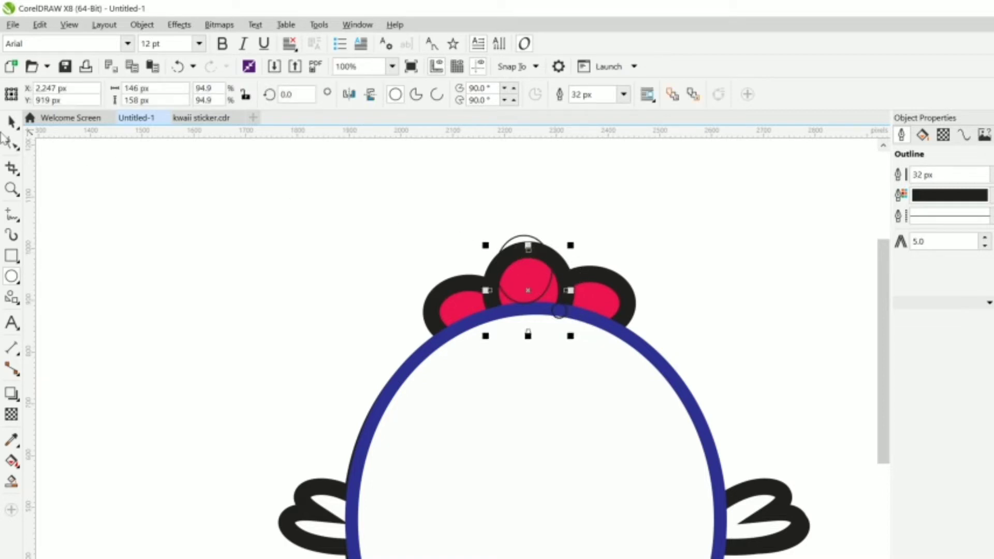
click(11, 122)
click(530, 200)
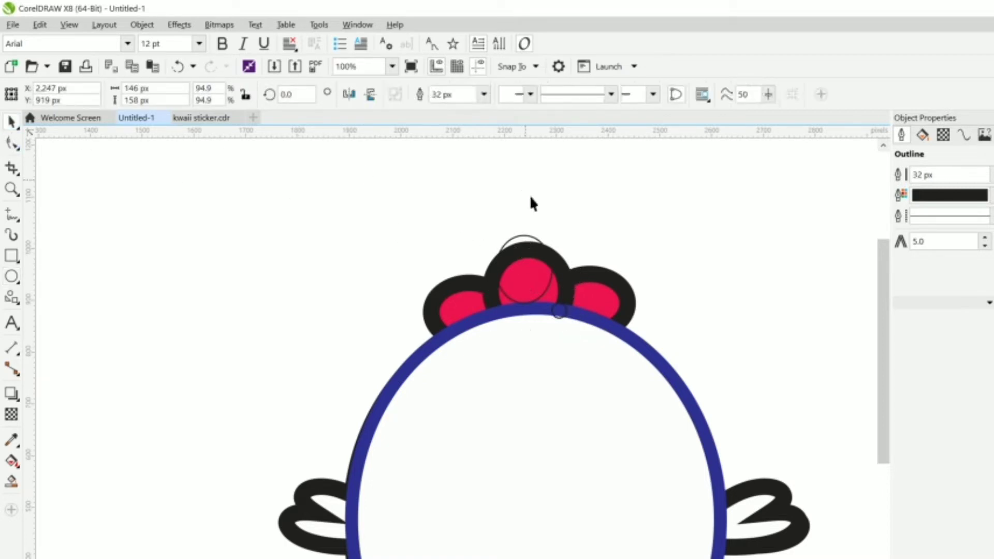
drag(526, 240, 530, 251)
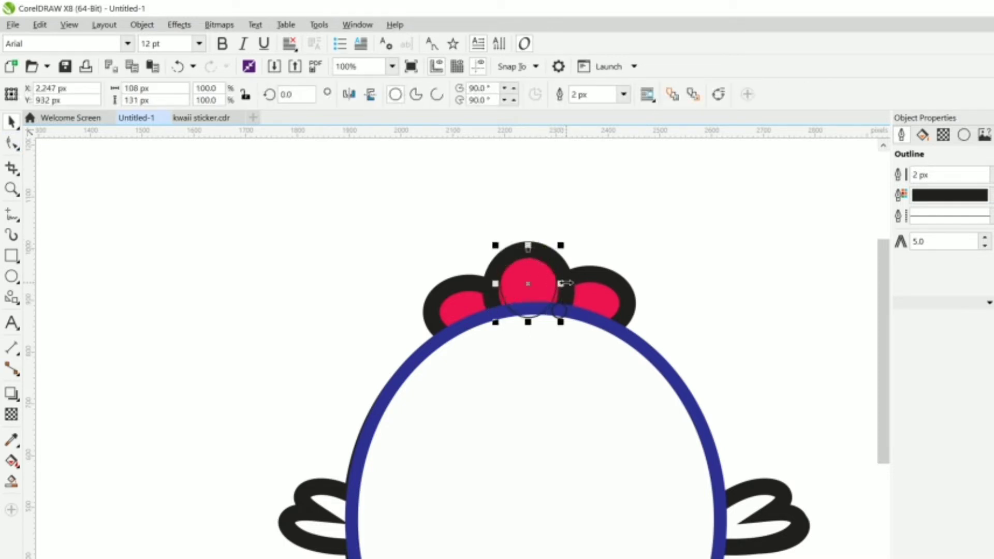
drag(563, 284, 573, 285)
- Stretch the middle comb ellipse to about 152 by 158 px and set its outline width to 25 px
double_click(576, 289)
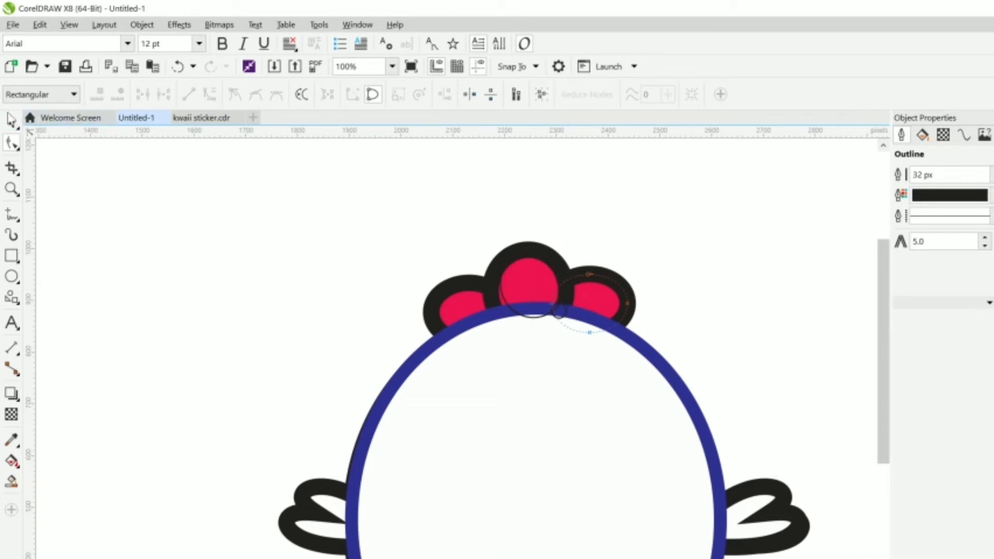
click(11, 122)
key(Tab)
click(517, 271)
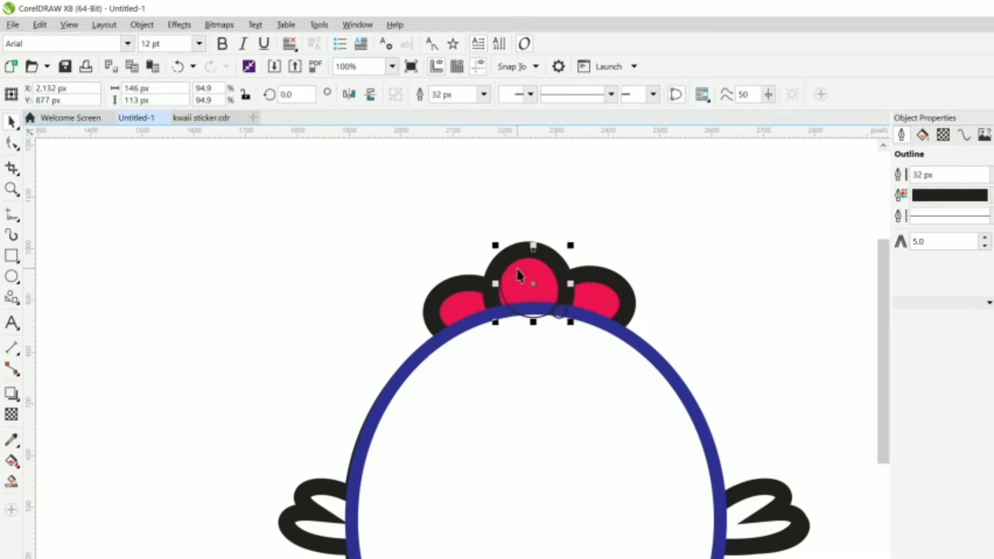
click(515, 277)
click(510, 294)
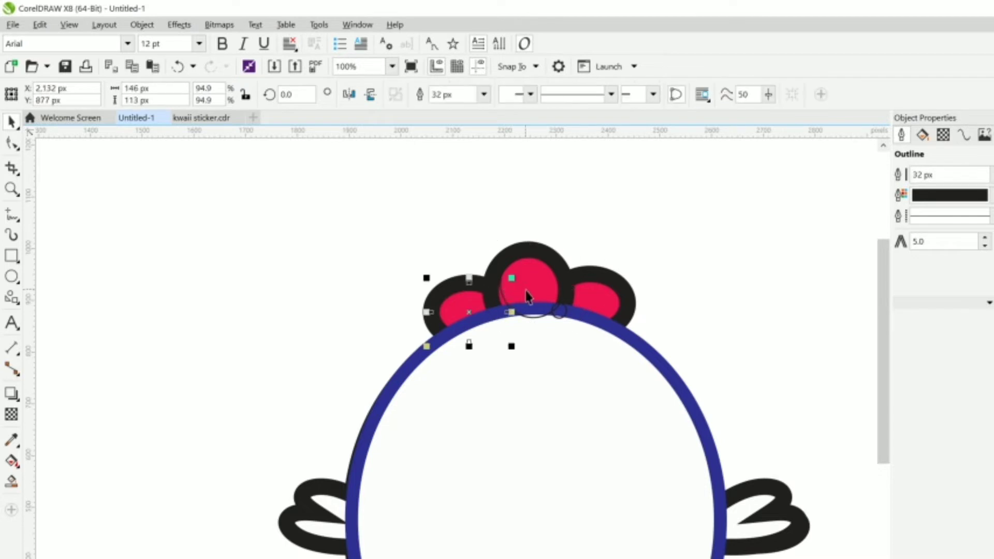
click(510, 293)
drag(496, 286, 483, 288)
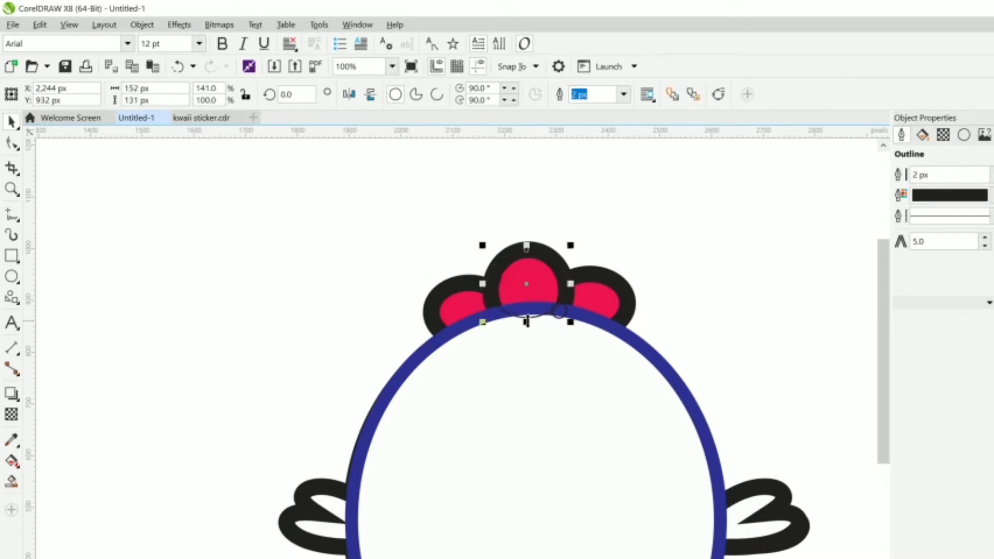
drag(527, 322, 527, 336)
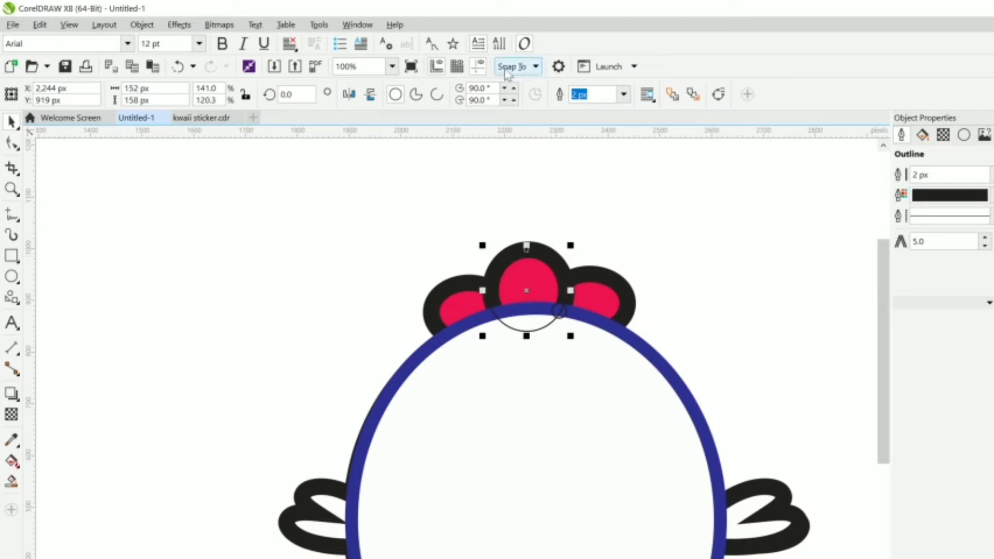
click(624, 95)
click(579, 228)
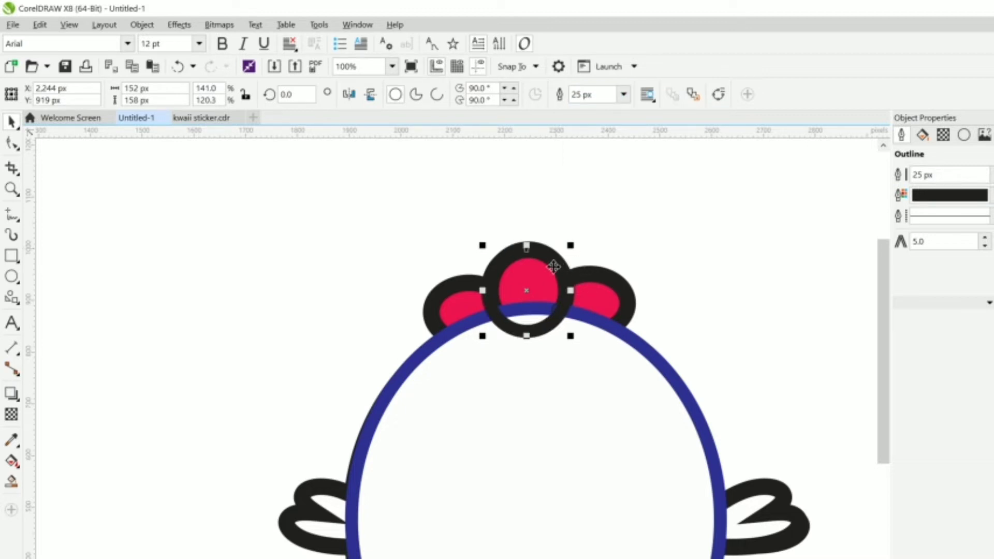
- Duplicate the comb ellipse onto the right and left comb lobes, rotating the copies to about 344 degrees
drag(558, 271, 619, 293)
click(619, 293)
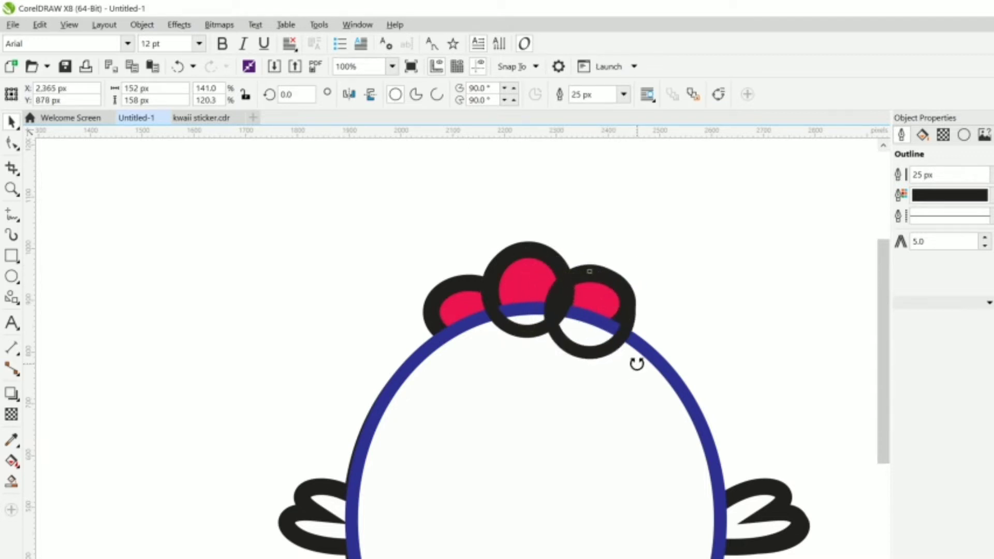
drag(636, 362, 619, 367)
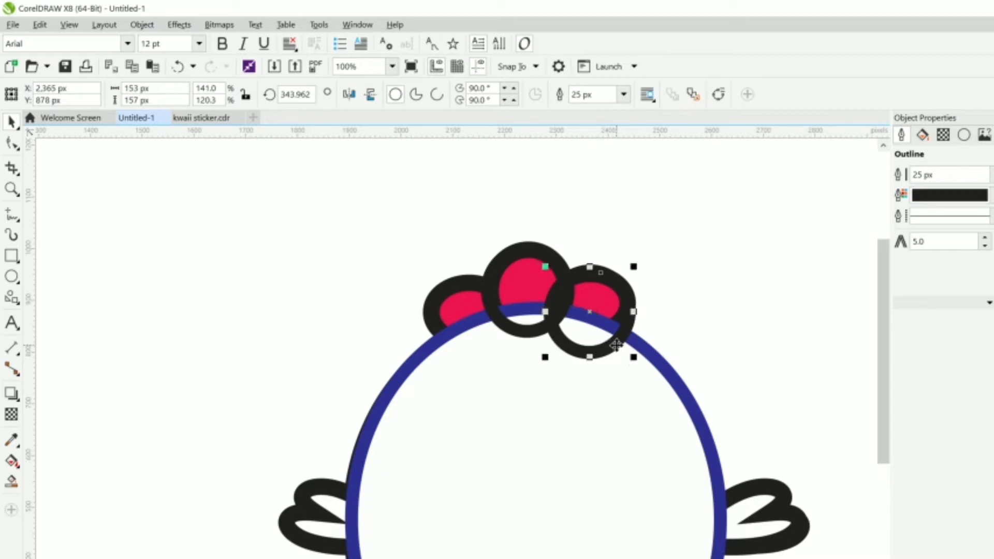
drag(605, 342, 515, 340)
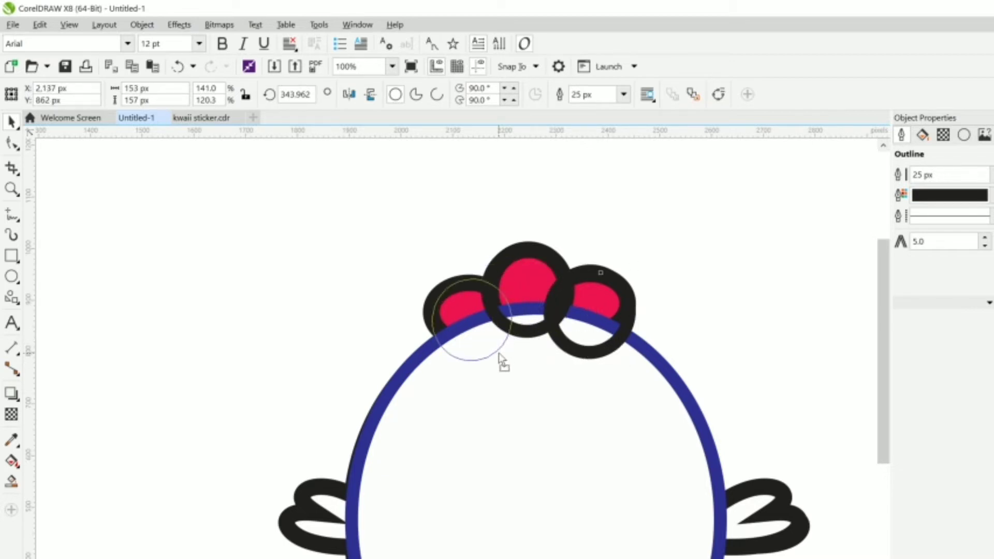
drag(501, 360, 500, 359)
- Bring the blue-outlined body ellipse in front of the comb ellipses
click(536, 460)
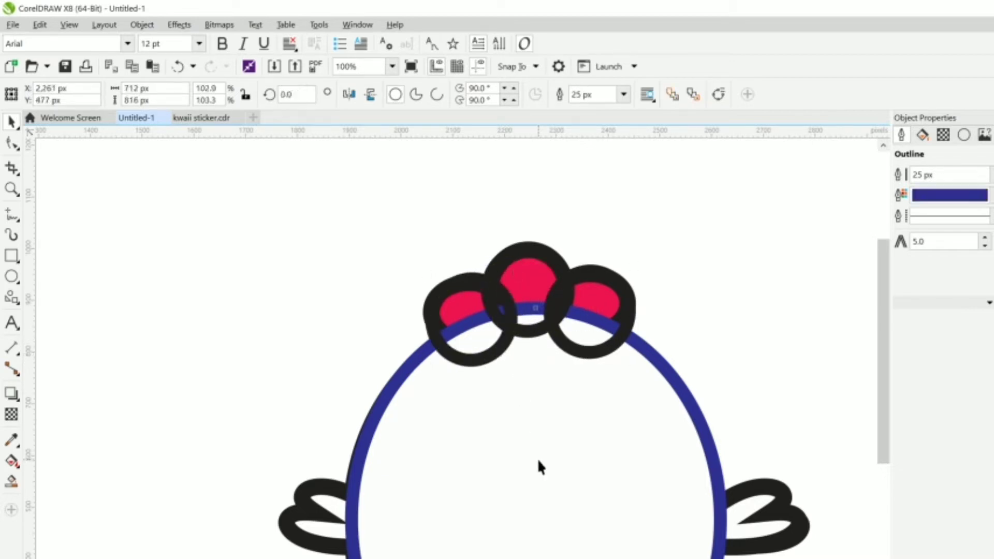
right_click(546, 456)
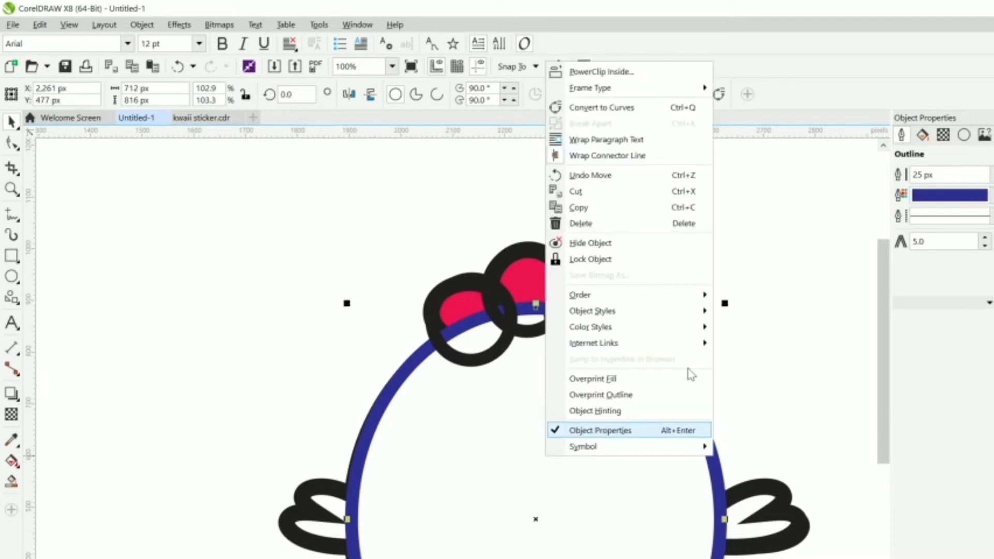
mouse_move(685, 296)
click(748, 304)
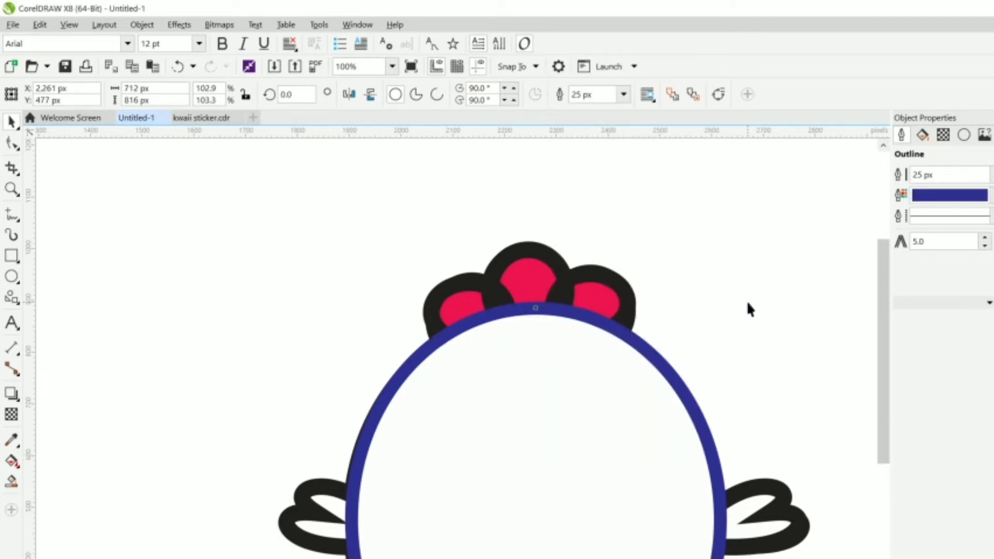
- Select the whole chicken and move it onto the page
scroll(699, 282, down, 2)
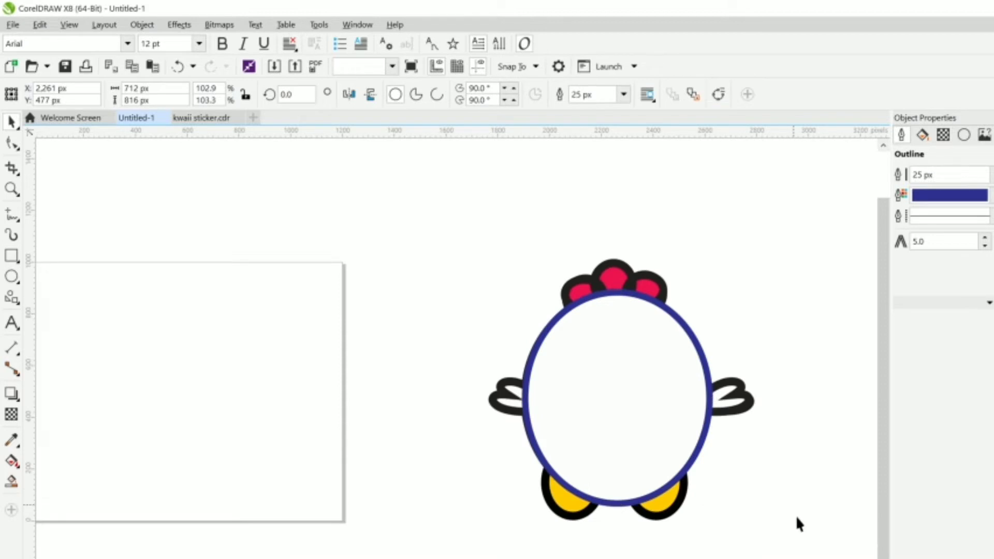
drag(796, 518, 467, 213)
scroll(663, 374, down, 1)
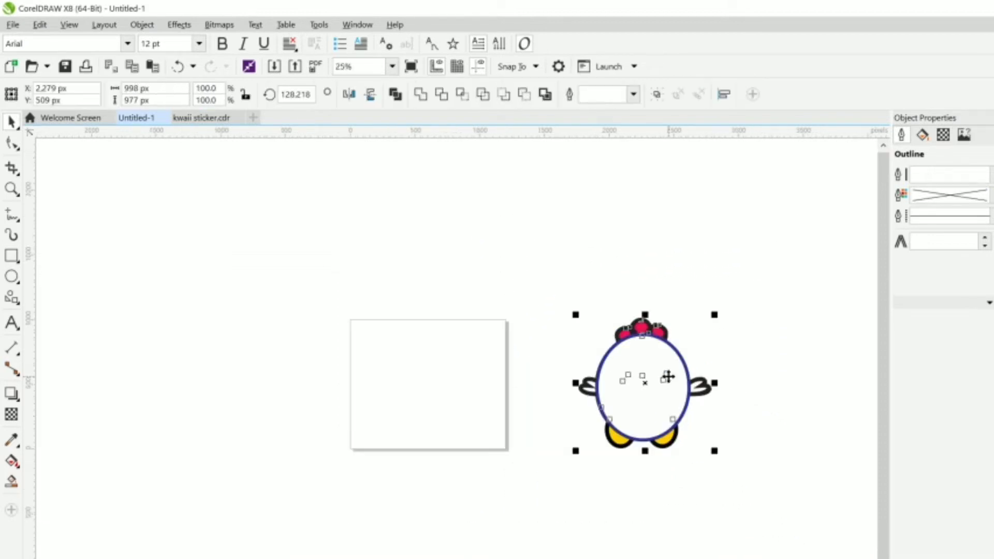
drag(665, 378, 567, 481)
click(506, 488)
- Try to move the yellow right foot away from the body to below the page
scroll(505, 482, up, 1)
click(436, 411)
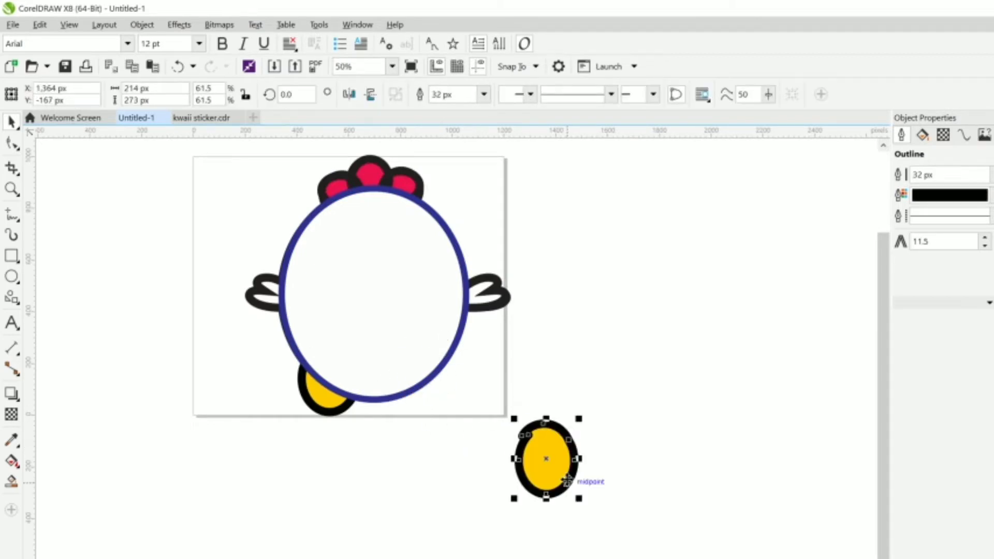
key(ctrl+z)
- Try to move the body, comb and wings off the page beside the feet
drag(495, 463, 239, 326)
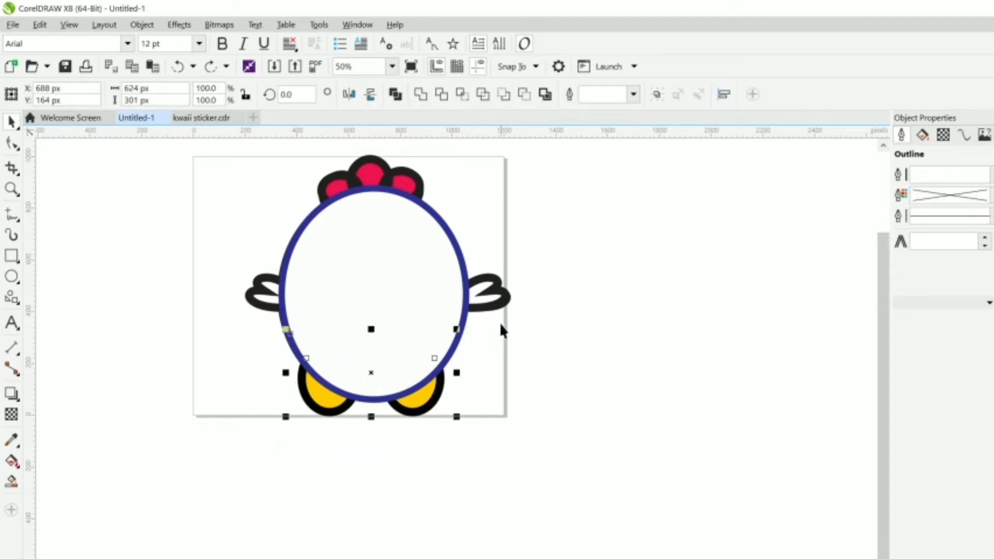
click(555, 337)
click(332, 287)
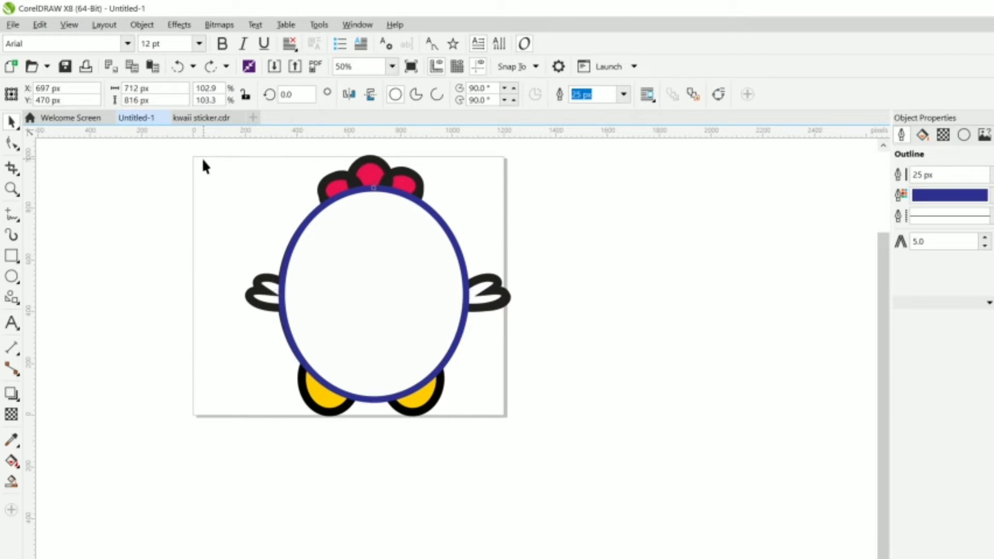
drag(202, 157, 567, 405)
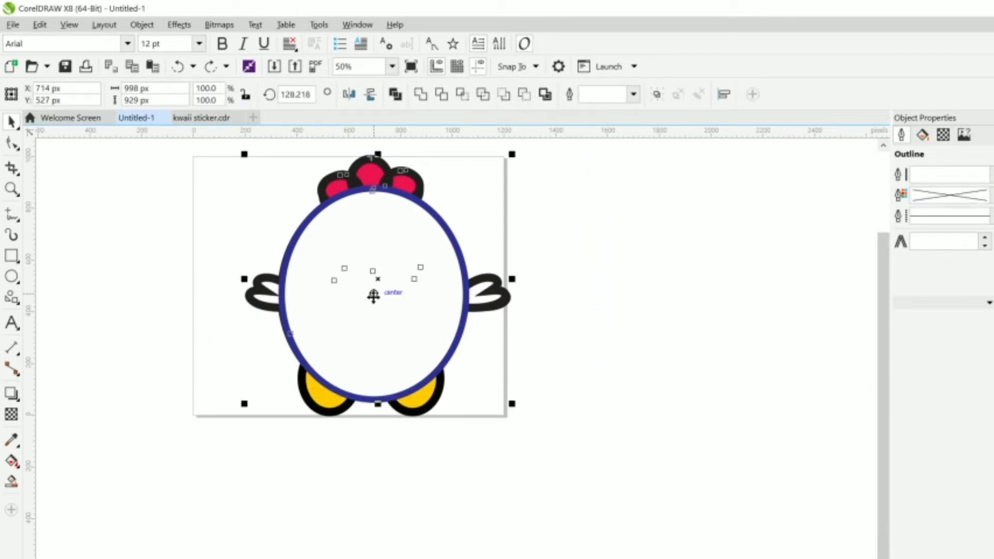
drag(373, 295, 637, 295)
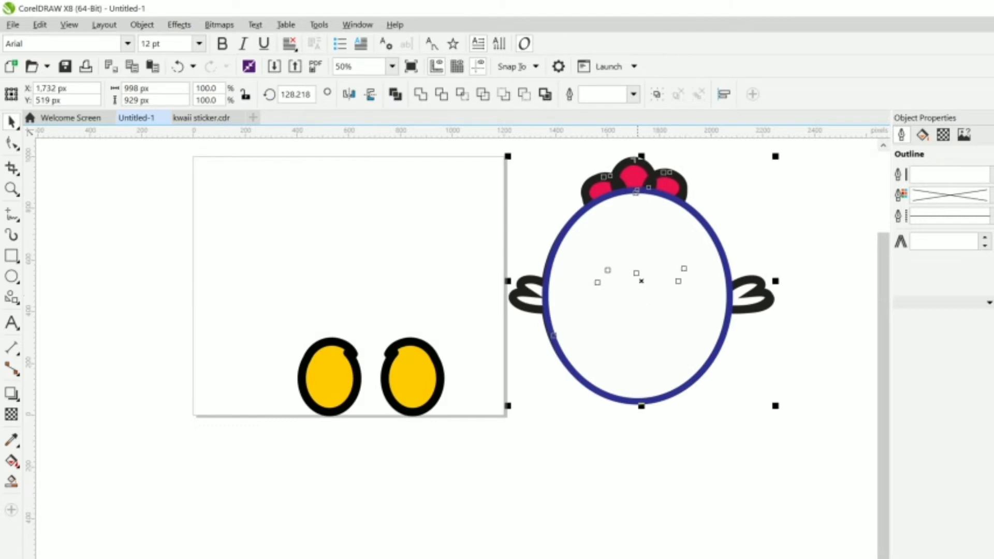
click(602, 447)
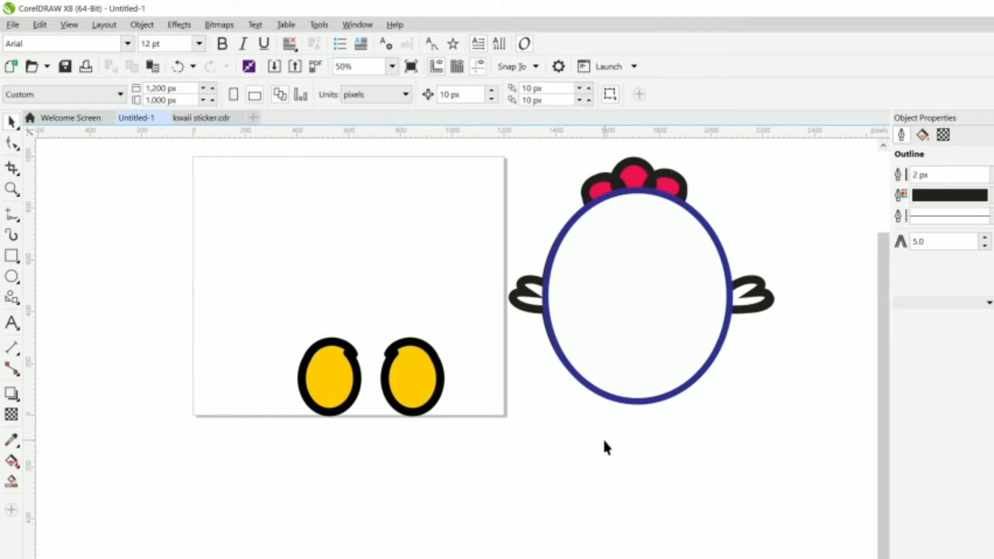
key(ctrl+z)
- Undo the last move of the body, comb and wings, and send the blue-outlined body ellipse to the back
click(606, 449)
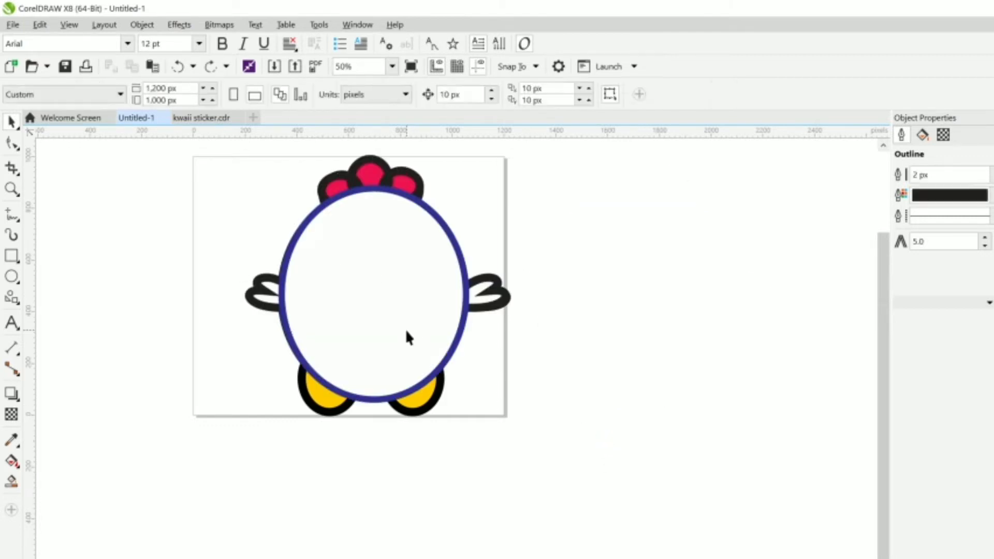
right_click(405, 327)
mouse_move(510, 553)
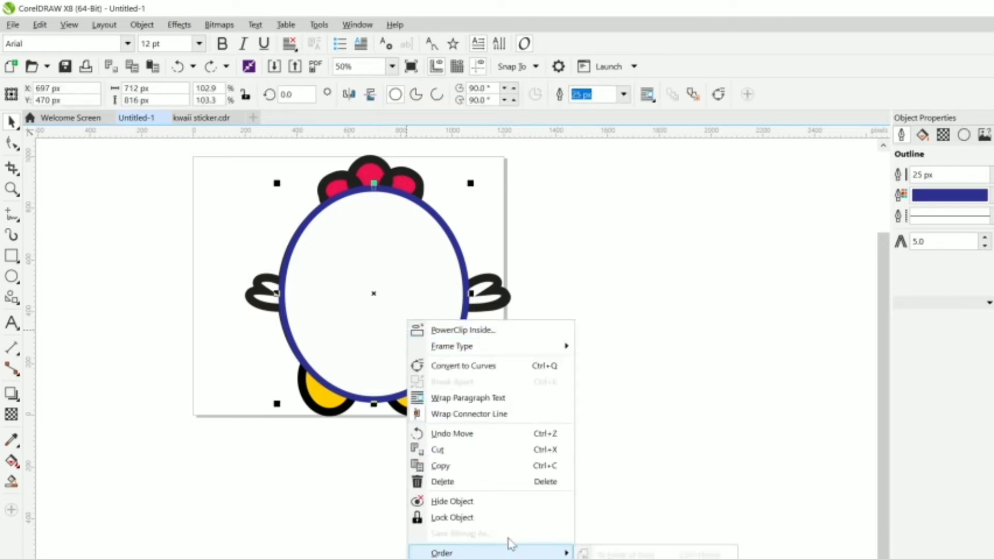
click(626, 558)
click(459, 408)
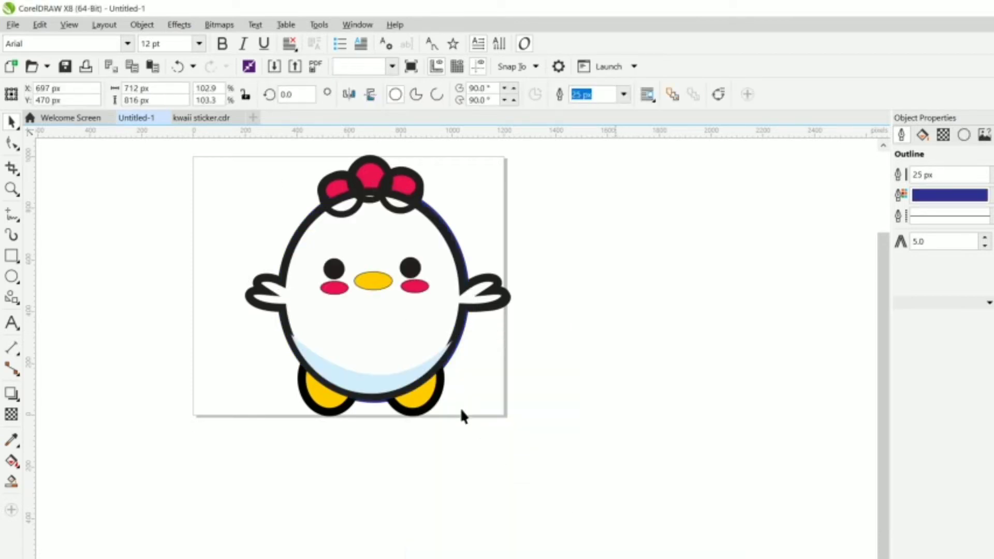
- Move the black body-and-wings outline off the page, to the right of the chicken
click(395, 345)
drag(413, 337, 694, 370)
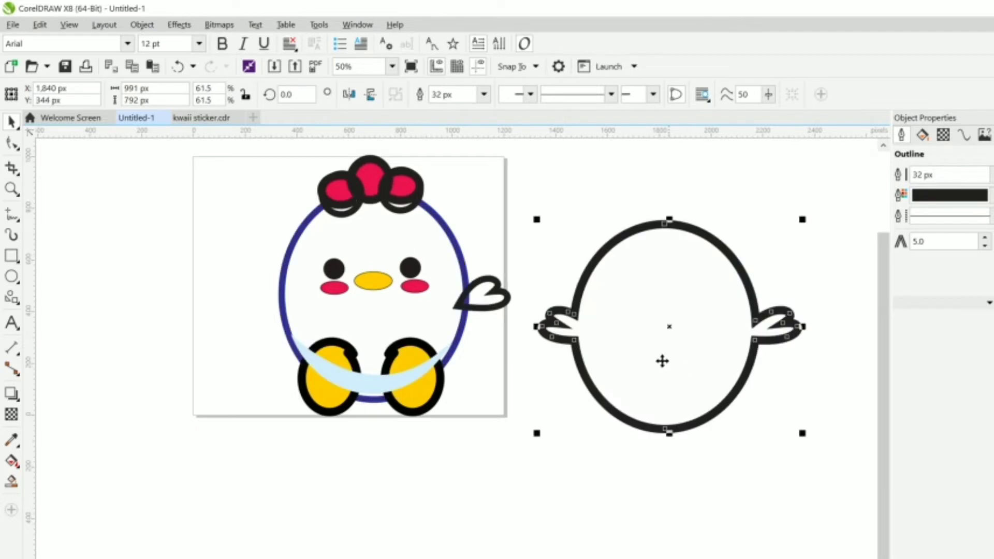
- Try to bring the blue-outlined body ellipse in front of the face, comb, feet and wing
click(381, 342)
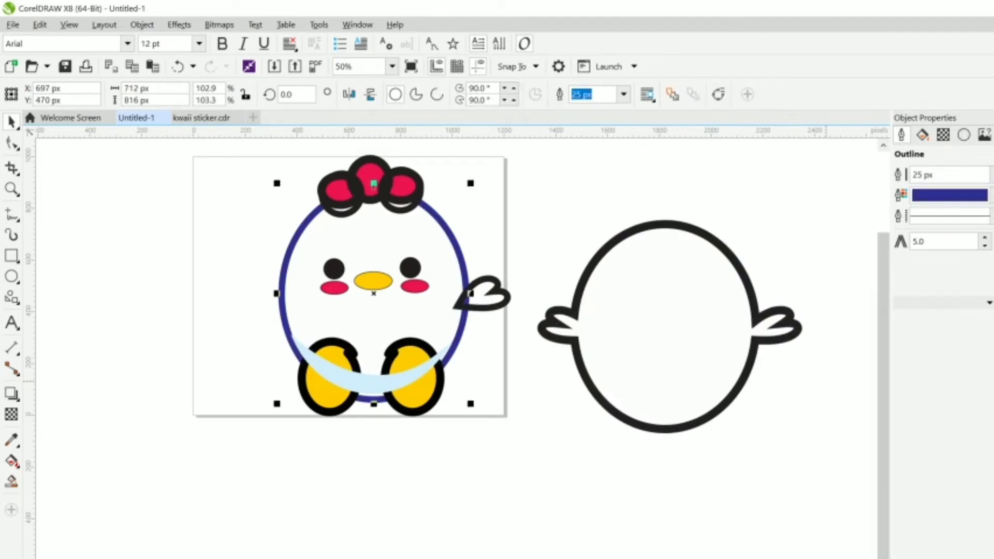
right_click(429, 322)
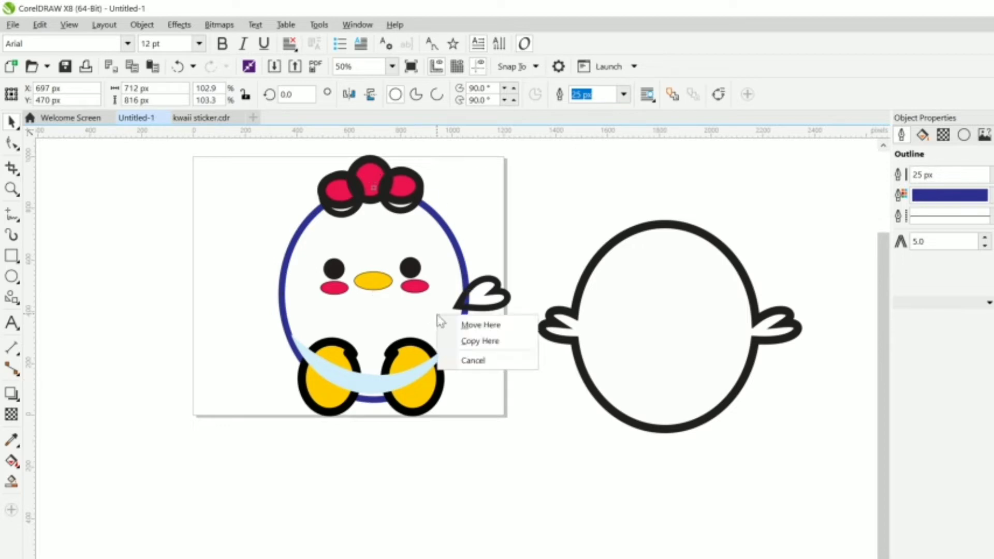
key(Escape)
right_click(439, 321)
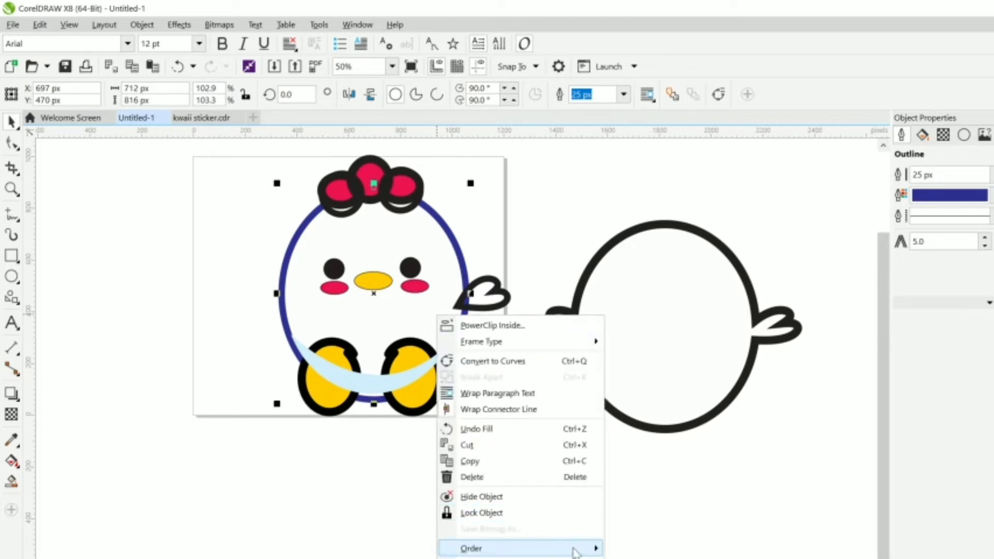
mouse_move(577, 548)
click(657, 551)
click(555, 441)
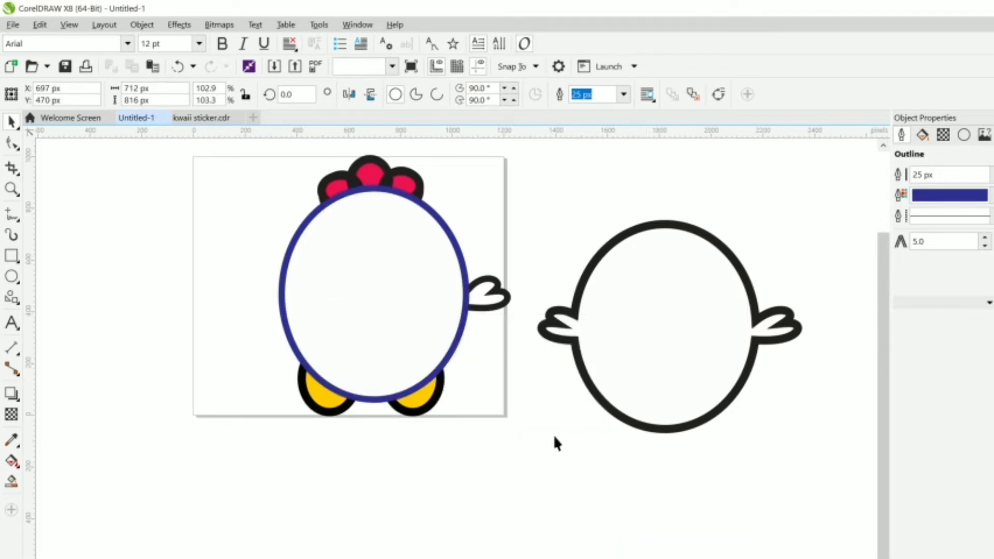
- Duplicate the heart-shaped right wing, mirror the copy horizontally and place it on the body's left side
click(510, 302)
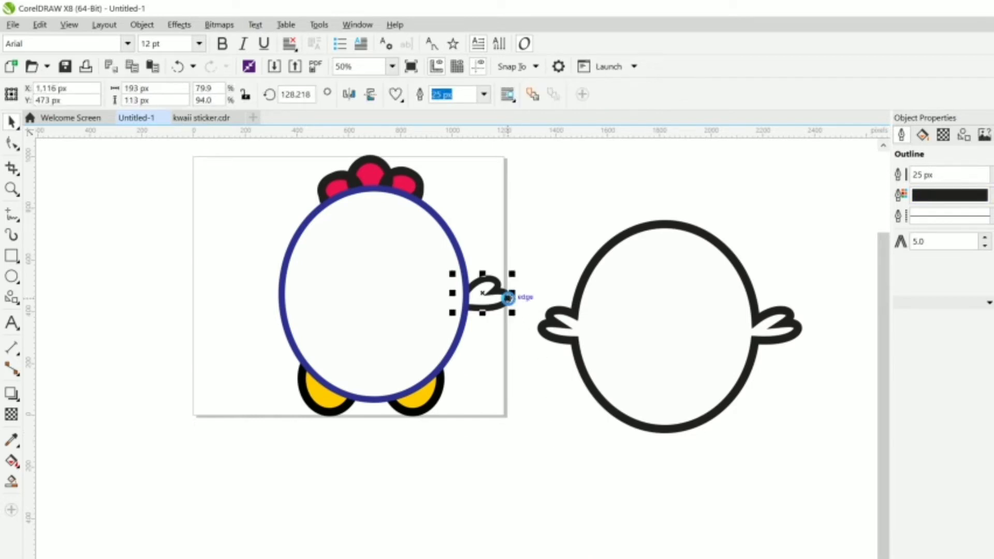
key(ctrl+Home)
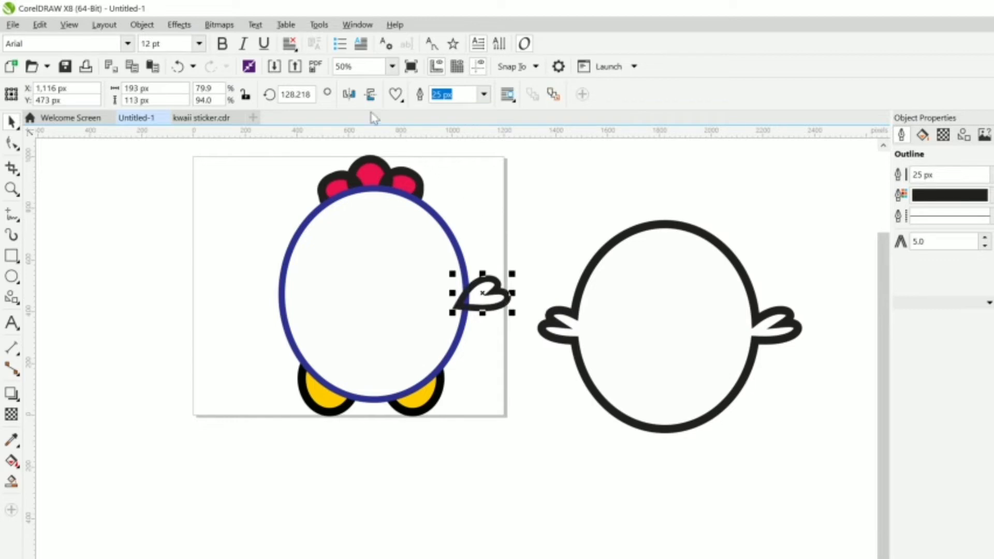
click(350, 93)
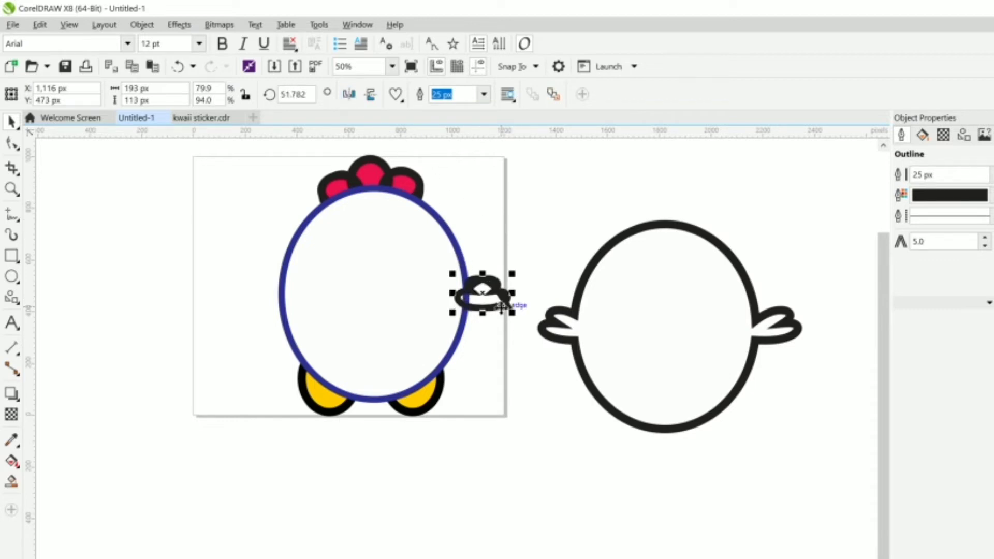
mouse_move(501, 307)
mouse_down()
mouse_move(271, 312)
mouse_move(287, 292)
mouse_up()
click(610, 311)
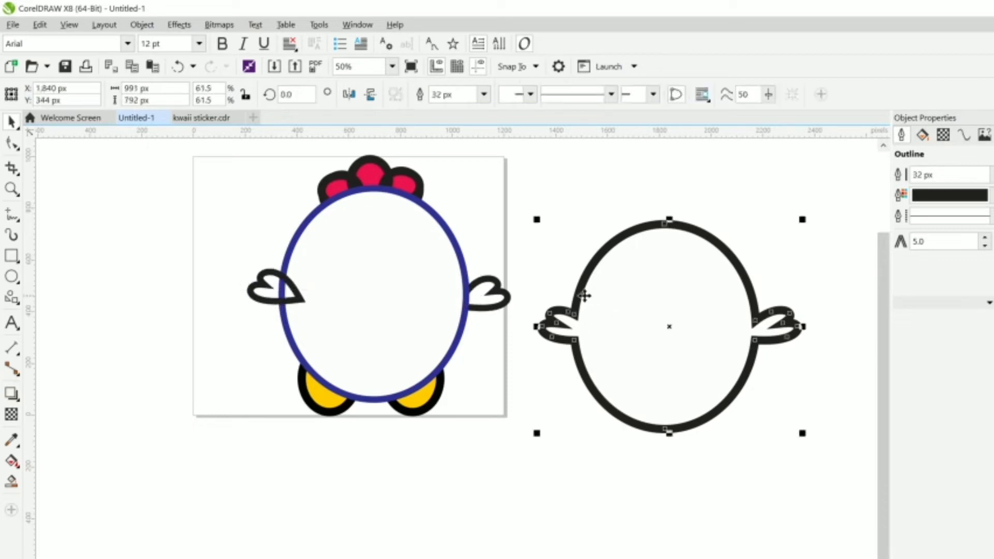
- Send the blue-outlined body ellipse behind the face, wings, comb and feet
click(401, 269)
right_click(402, 267)
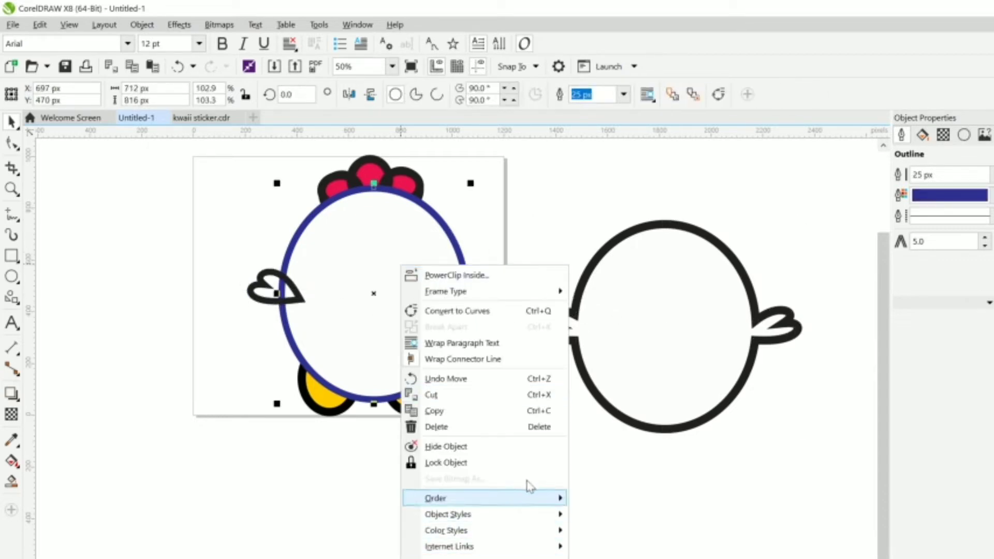
mouse_move(530, 497)
click(613, 552)
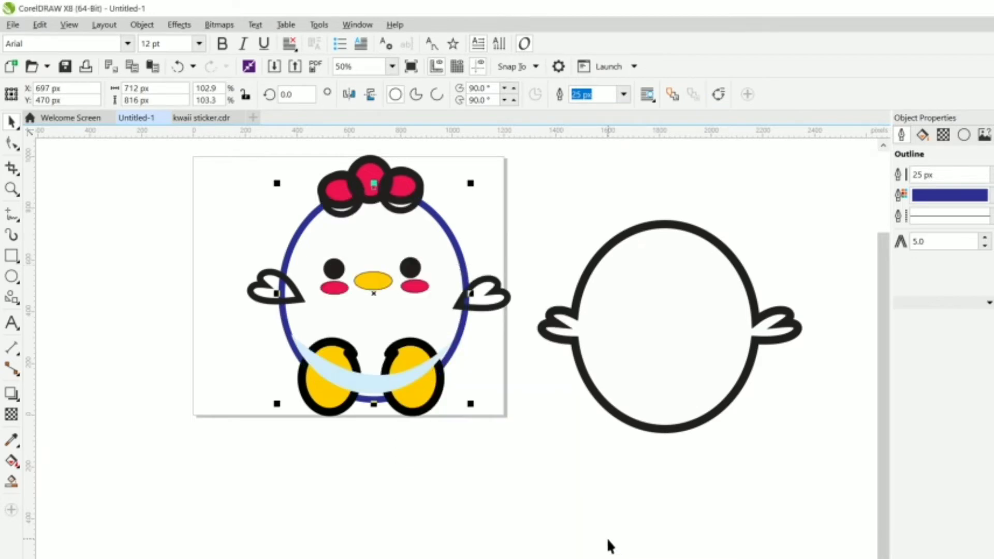
- Move the light-blue belly shadow slightly down and right so it sits against the body's lower outline
click(361, 383)
scroll(361, 383, up, 3)
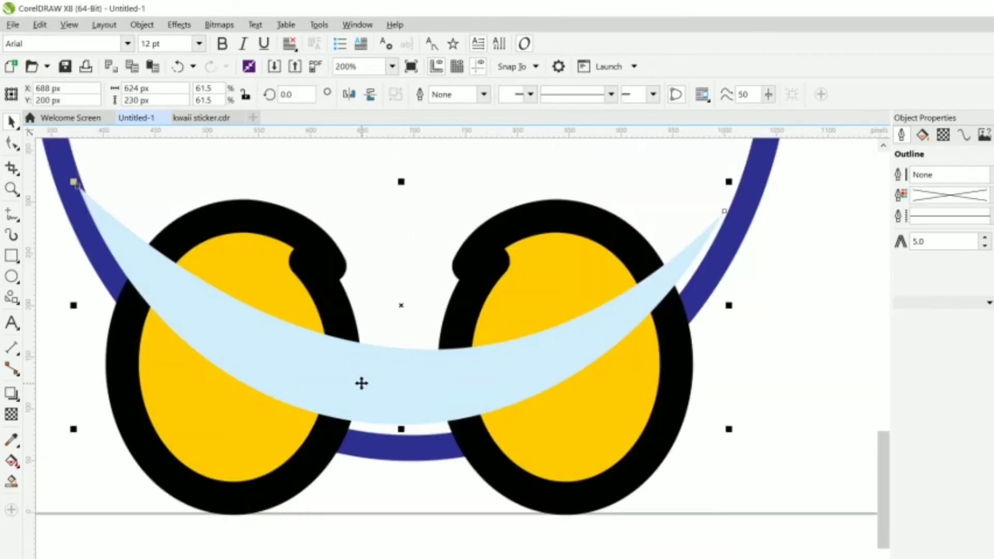
drag(368, 405, 373, 386)
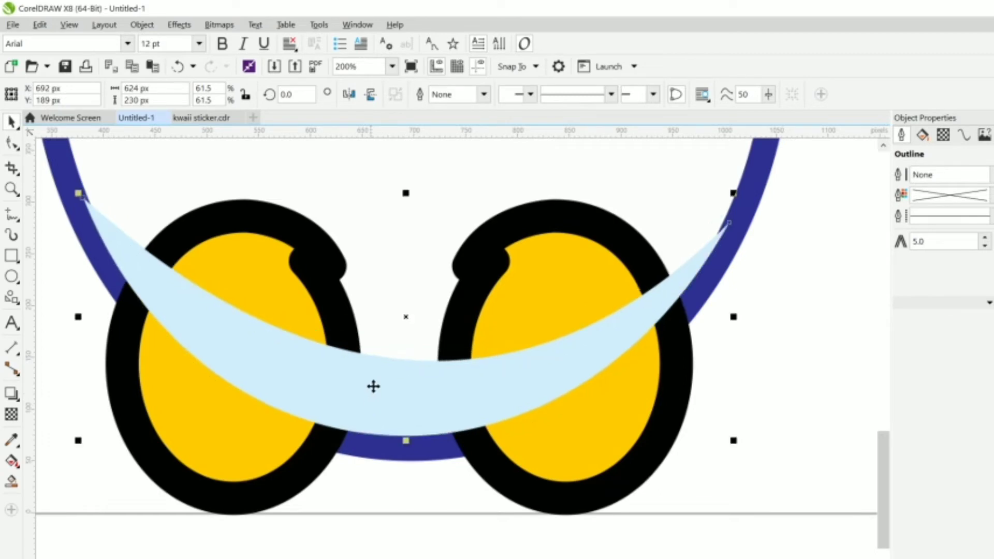
scroll(402, 364, down, 2)
- Set the outline colour of the body ellipse to black
double_click(576, 284)
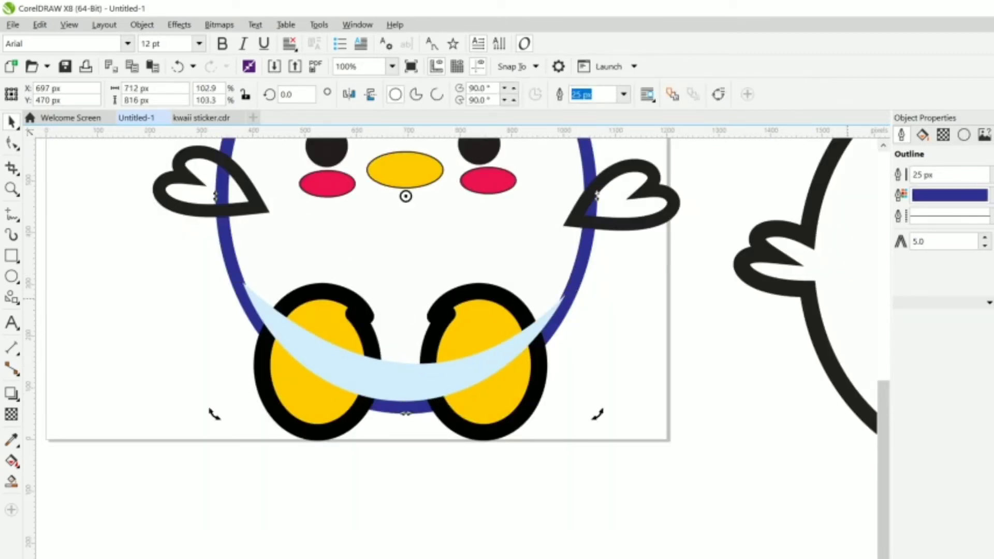
scroll(625, 343, down, 2)
scroll(620, 324, up, 2)
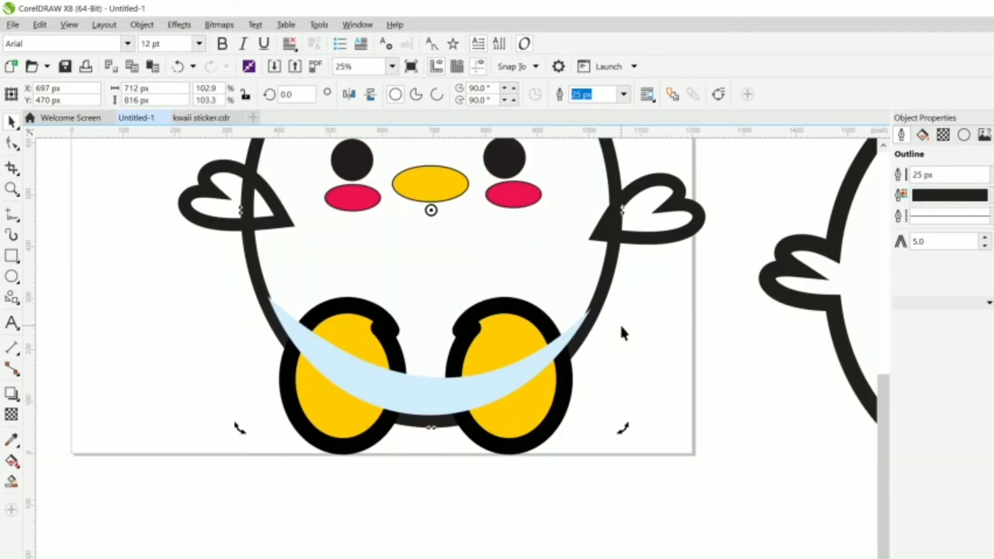
scroll(620, 324, down, 1)
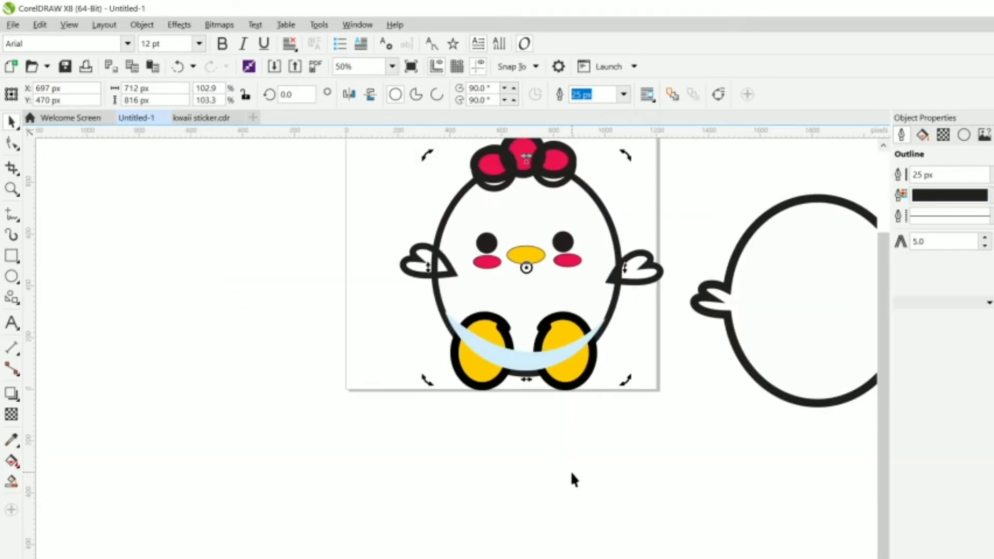
- Delete the spare black body-and-wings outline beside the page
click(704, 315)
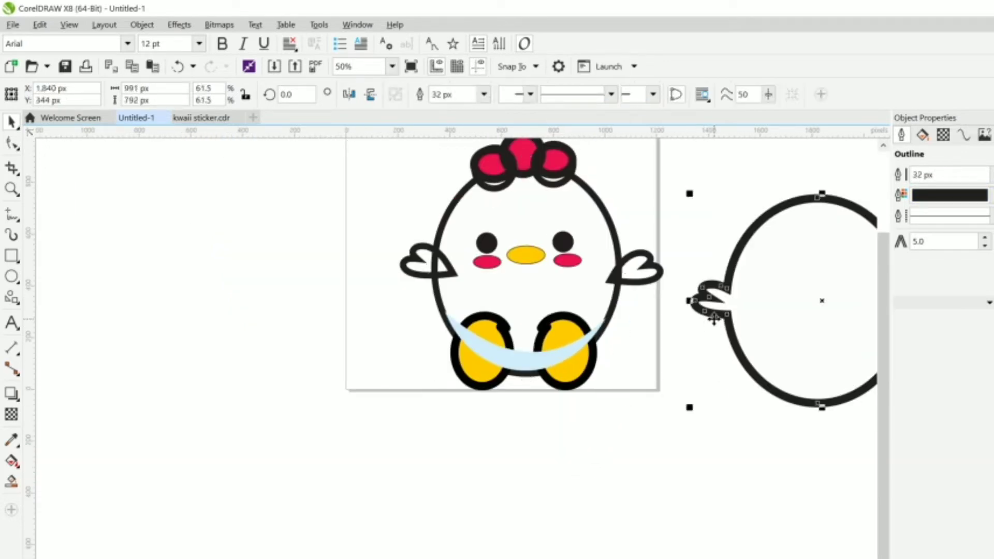
key(Delete)
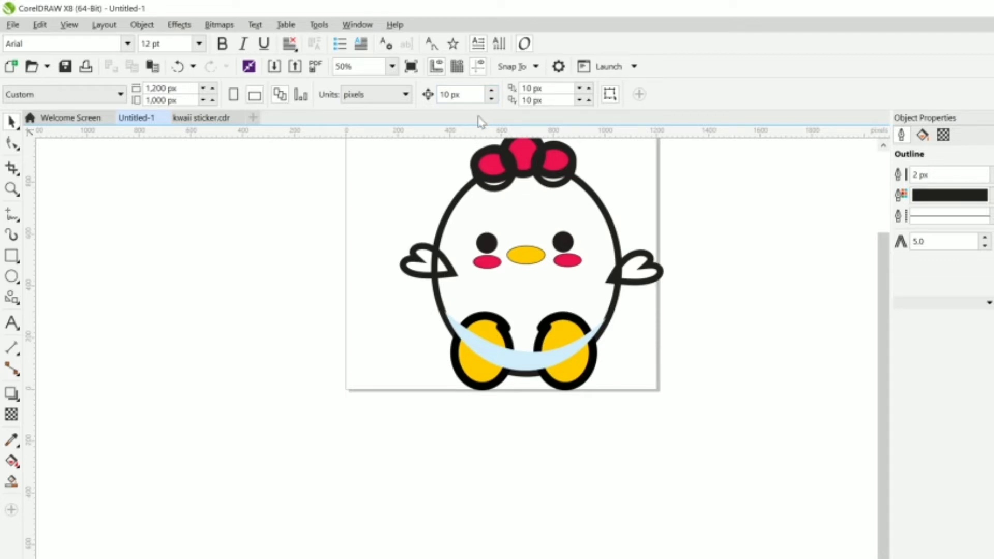
- Shorten the right comb lobe's outer black ellipse from below to about 122 px high
scroll(543, 259, down, 1)
scroll(508, 210, up, 2)
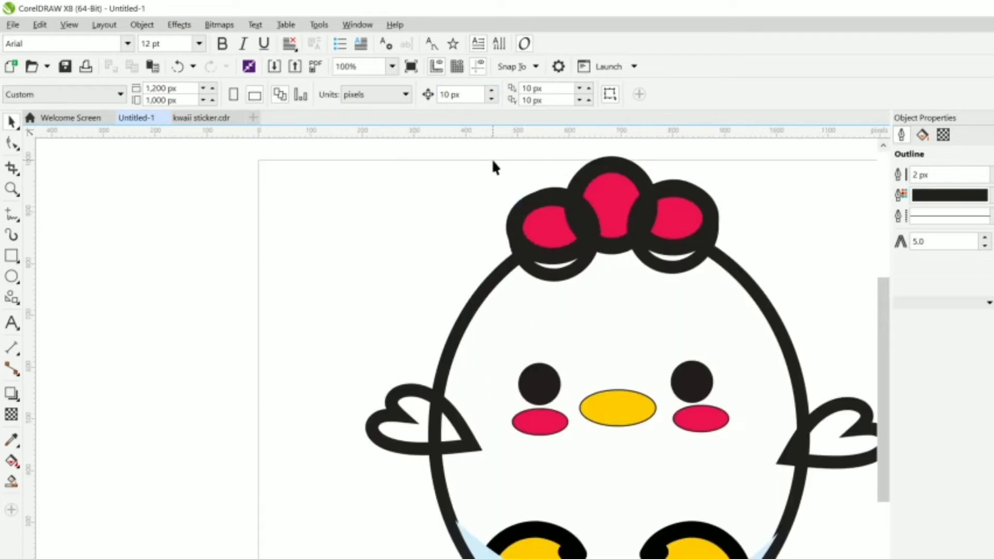
drag(493, 161, 752, 283)
double_click(753, 290)
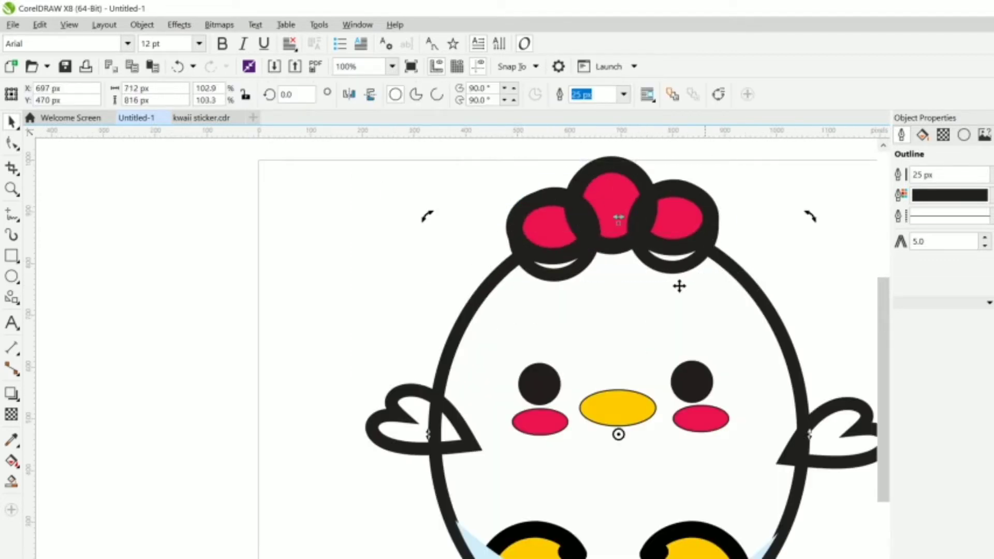
click(762, 216)
click(668, 265)
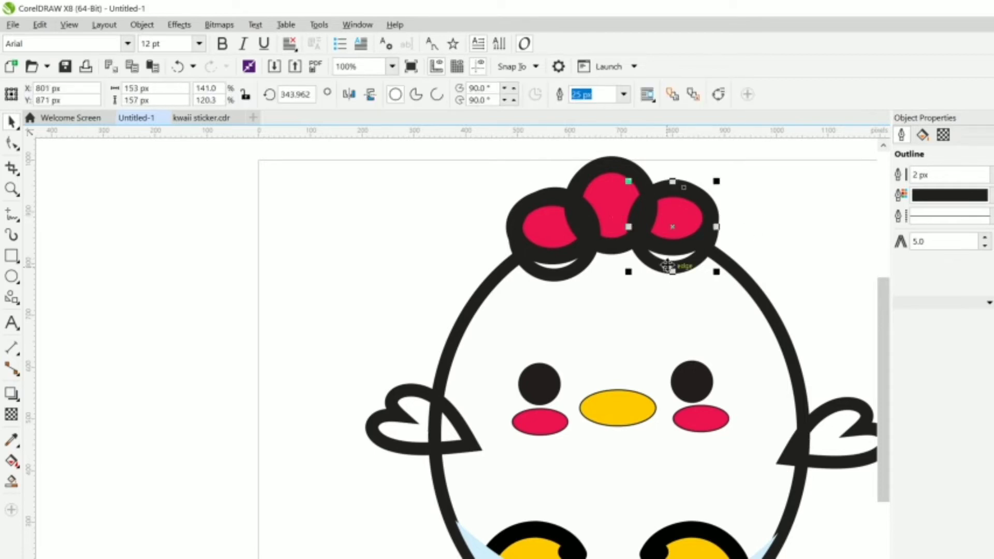
scroll(668, 266, up, 2)
drag(687, 278, 677, 209)
scroll(666, 325, down, 1)
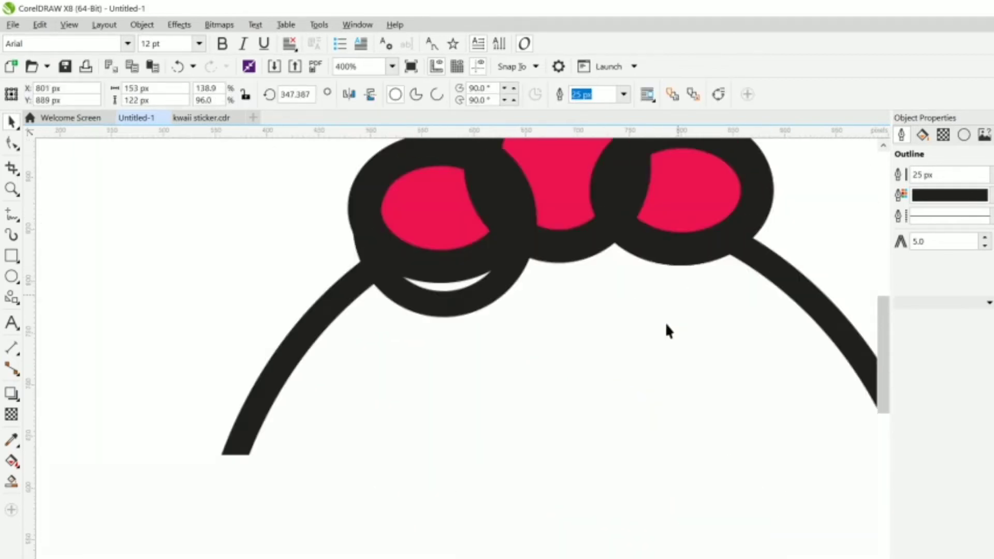
- Shorten the left comb lobe's outer black ellipse from below to about 125 px high
scroll(666, 322, down, 1)
scroll(550, 271, up, 1)
click(563, 343)
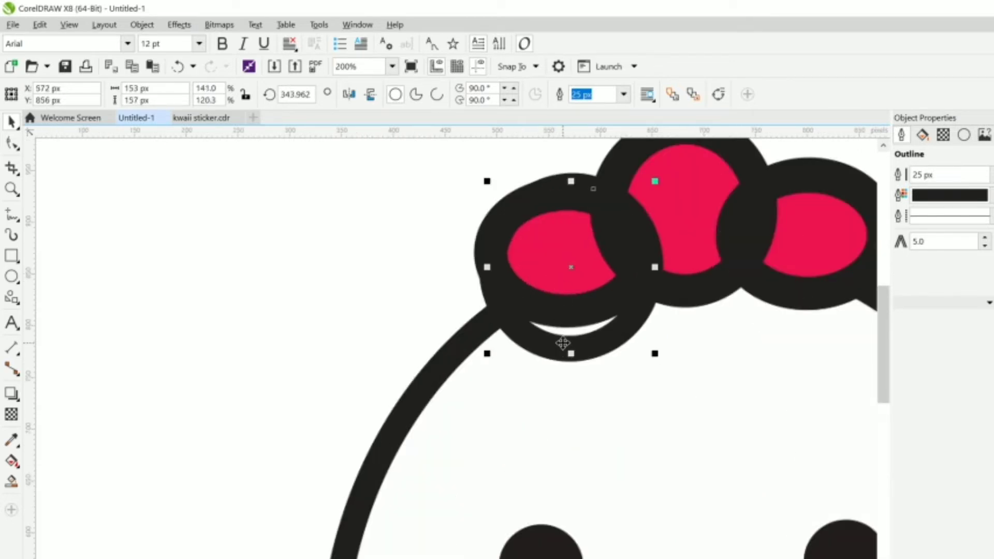
drag(571, 347, 559, 315)
- Narrow the middle comb lobe's black-outlined ellipse from its left side to about 130 px wide
scroll(657, 257, down, 1)
scroll(655, 233, up, 1)
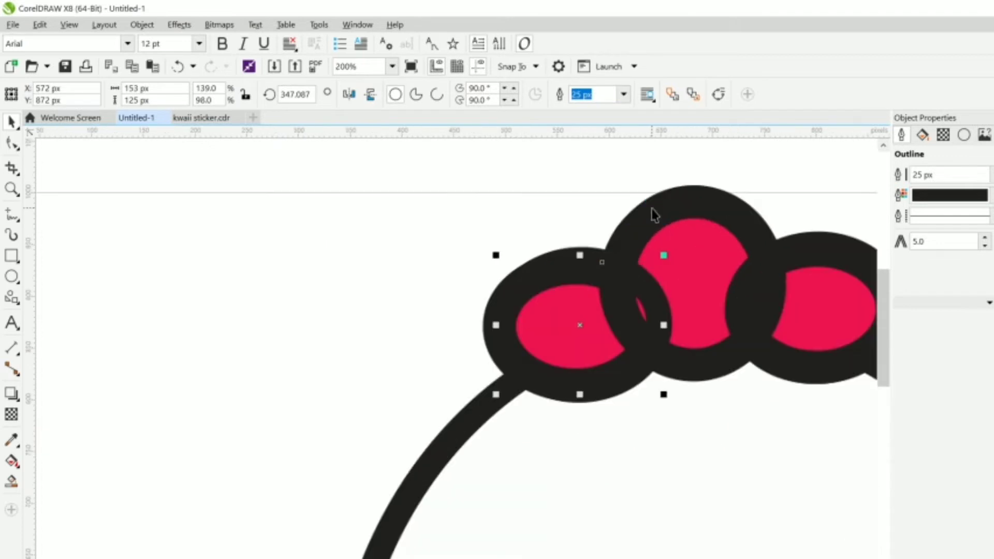
scroll(651, 217, down, 1)
click(653, 218)
click(652, 218)
scroll(652, 218, up, 1)
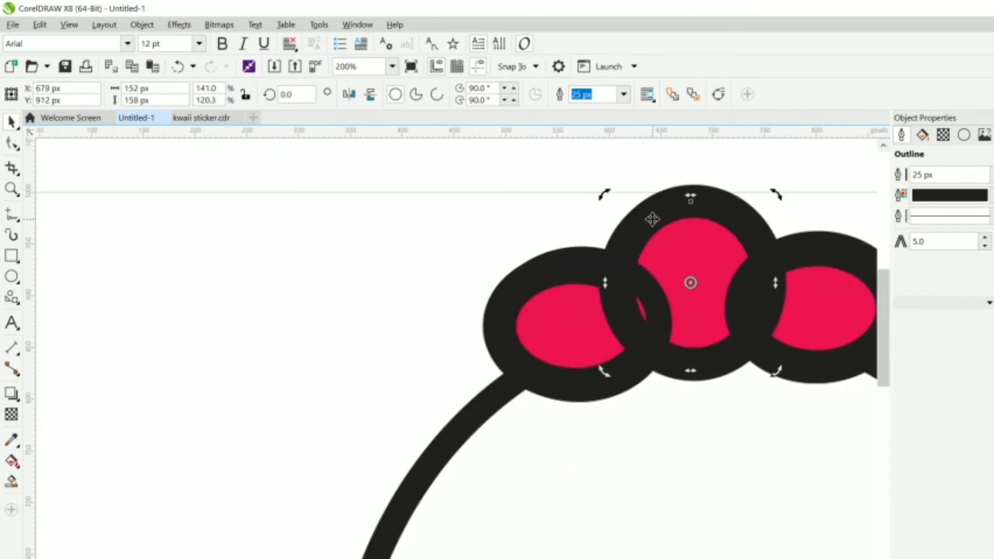
click(612, 284)
drag(607, 282, 632, 290)
- Select all the comb ellipses, send them to the back of the layer and colour them red, including their outlines
scroll(632, 293, down, 2)
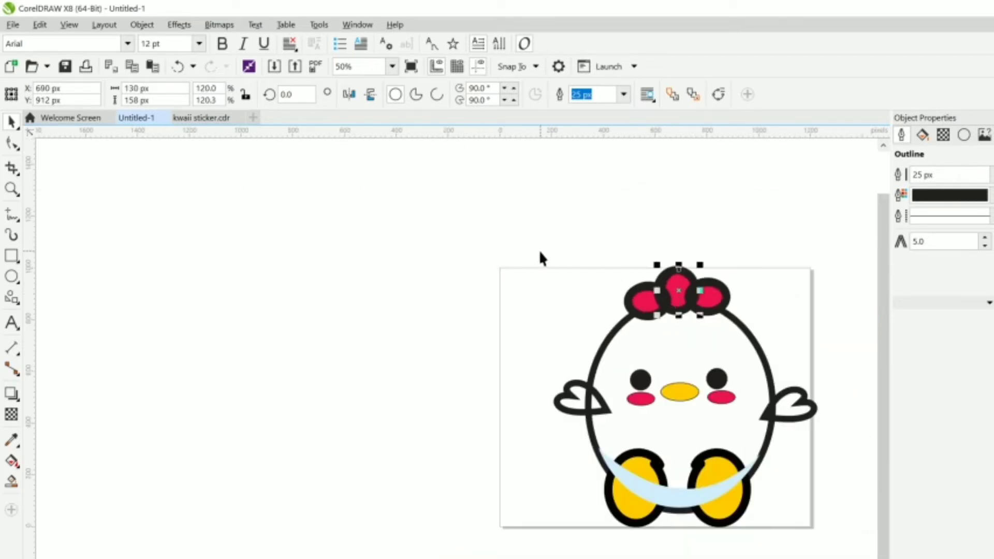
drag(539, 249, 754, 315)
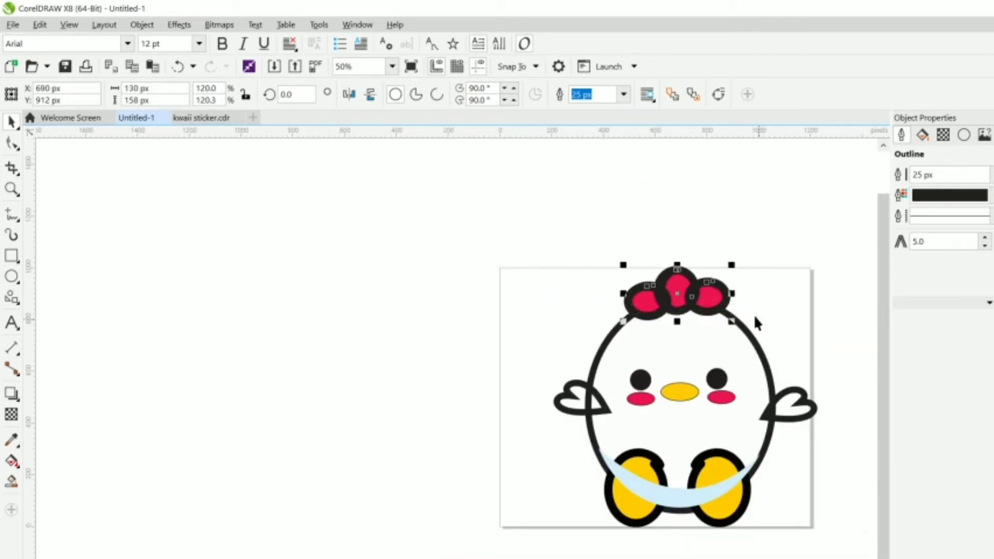
right_click(719, 301)
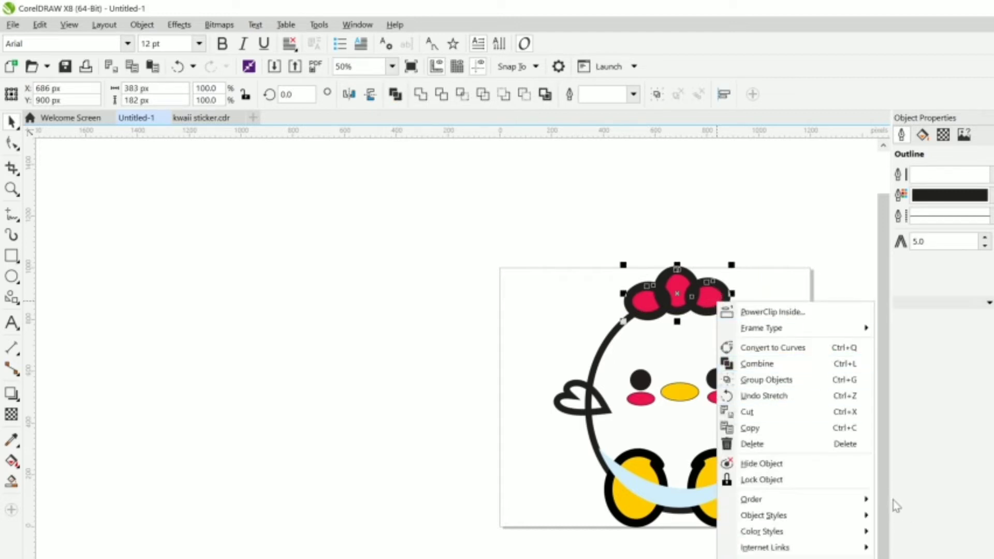
mouse_move(856, 500)
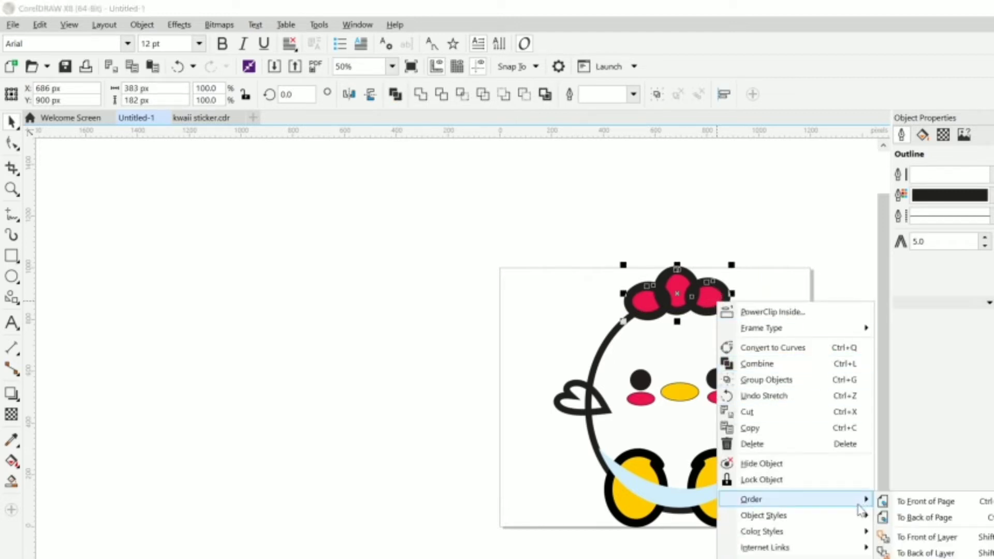
click(923, 553)
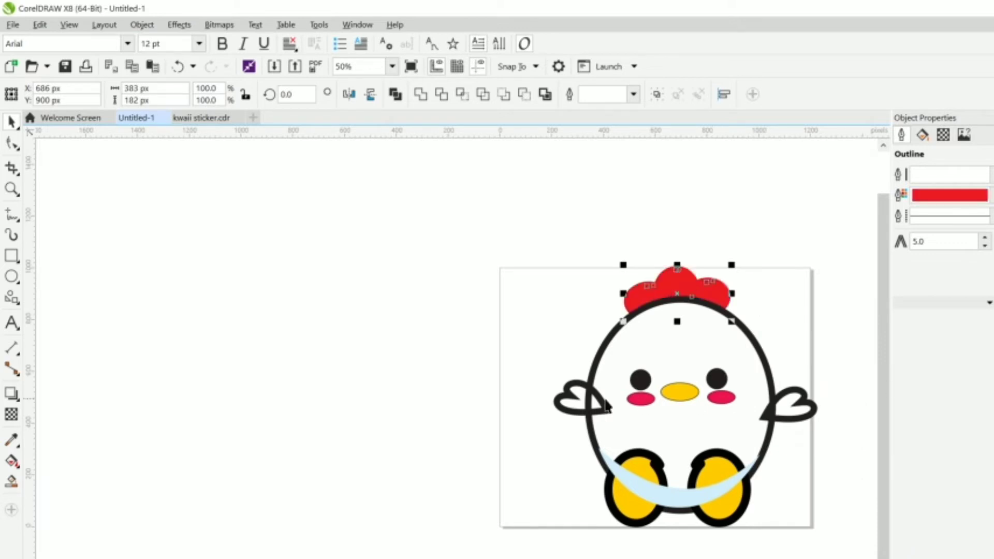
click(488, 339)
- Send the right foot to the back of the layer so it sits behind the body
click(684, 335)
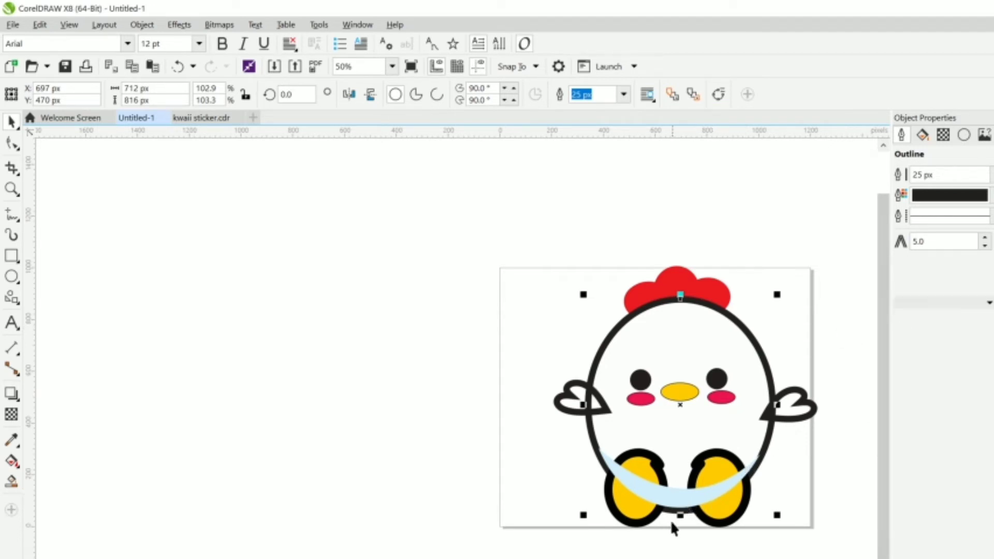
click(711, 529)
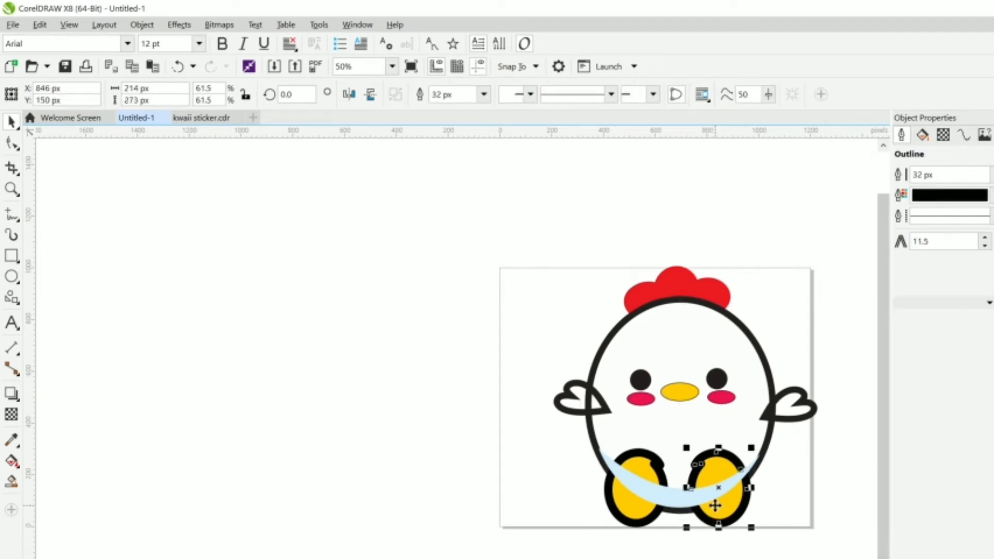
scroll(714, 506, up, 4)
scroll(715, 506, down, 4)
right_click(716, 508)
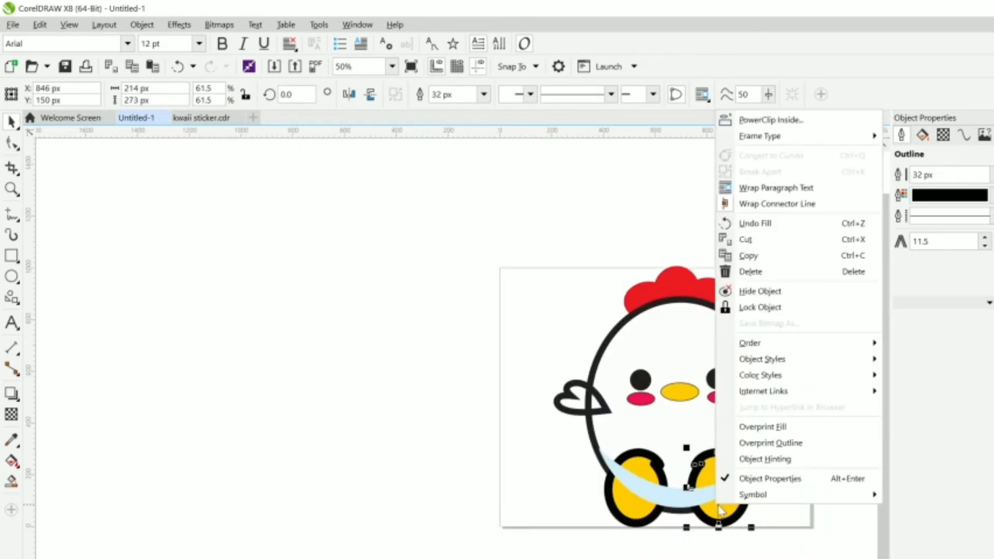
mouse_move(808, 342)
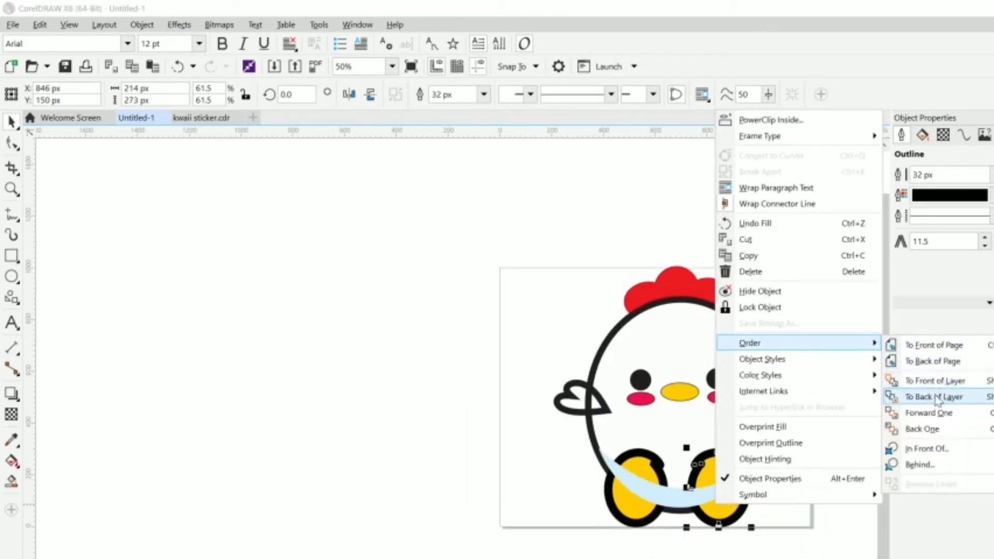
click(915, 393)
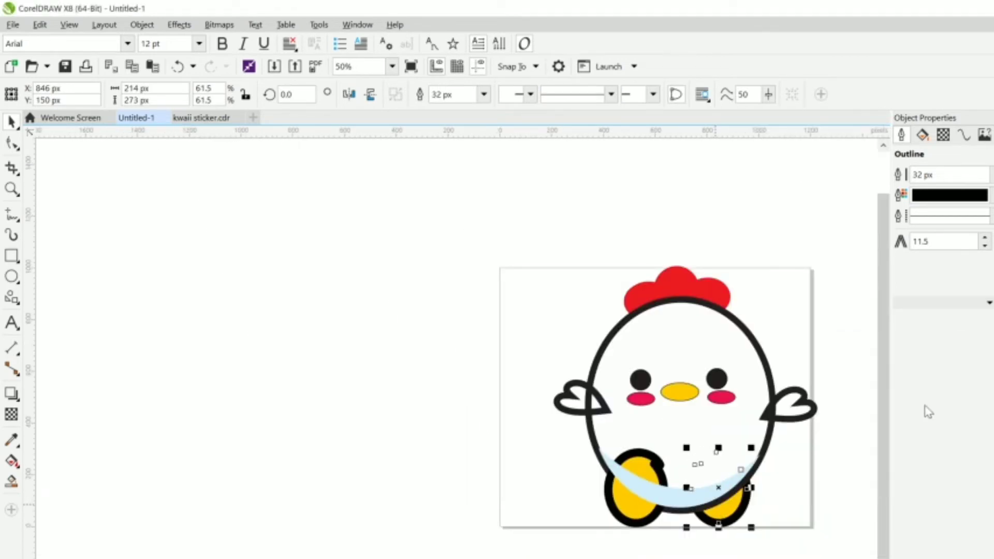
- Send the left foot to the back of the layer so it sits behind the body
key(F10)
right_click(620, 509)
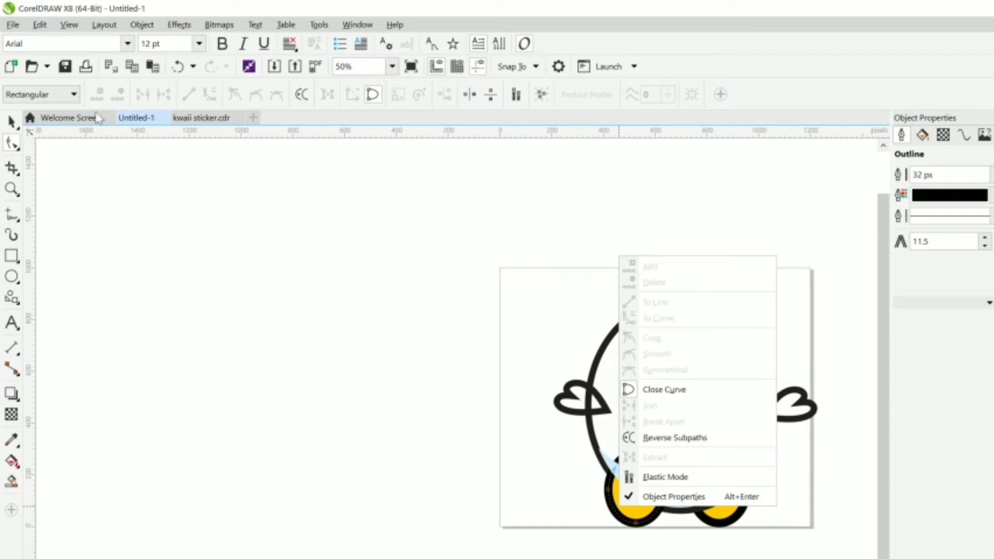
click(10, 122)
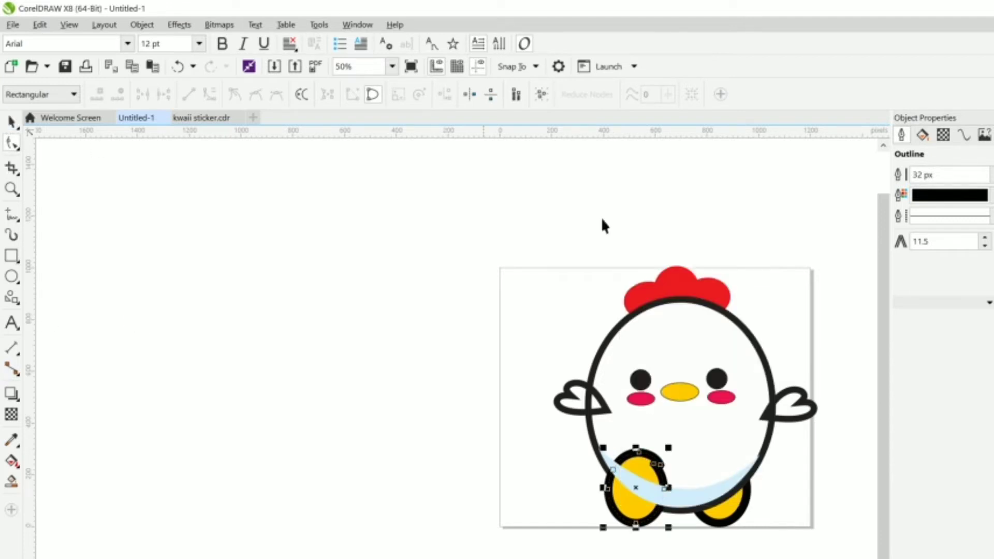
right_click(632, 500)
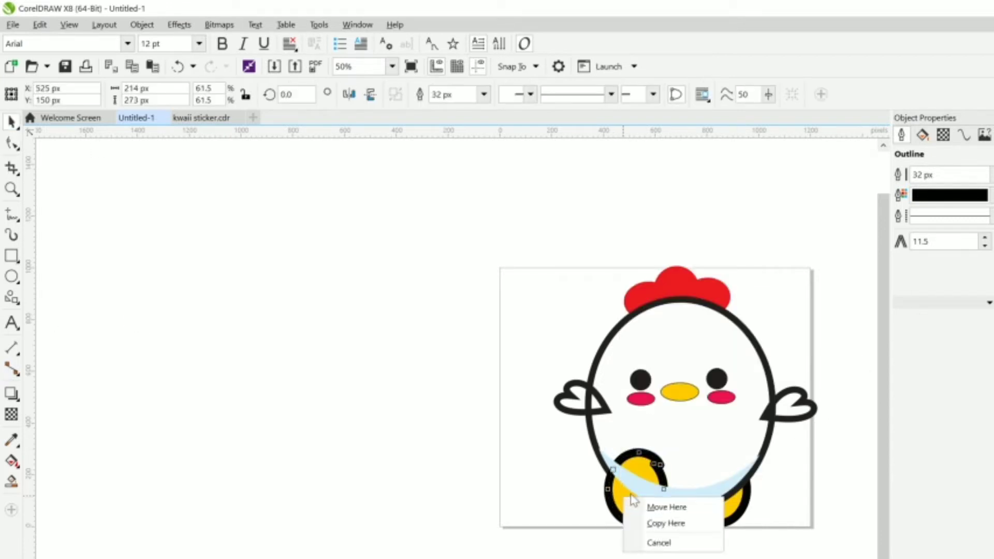
right_click(627, 501)
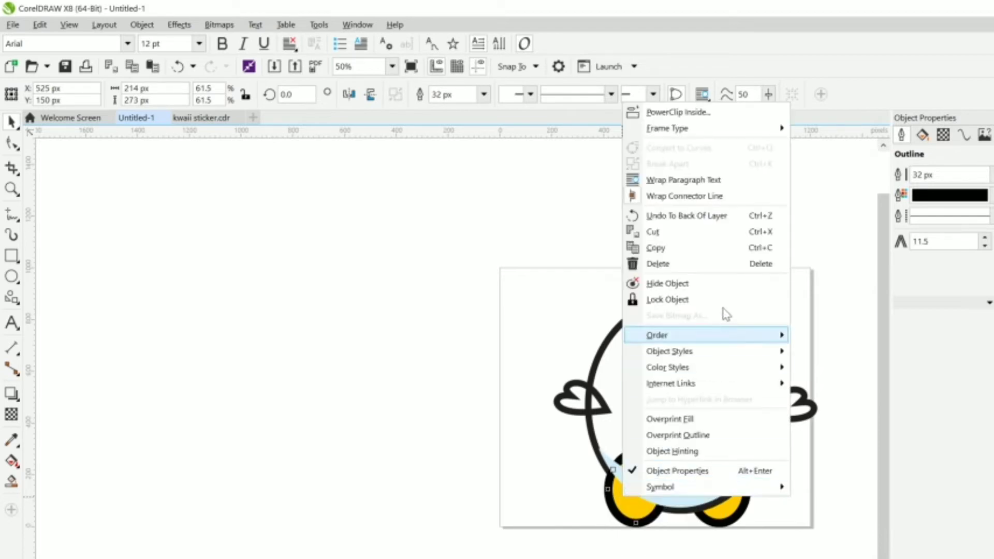
mouse_move(723, 337)
click(841, 388)
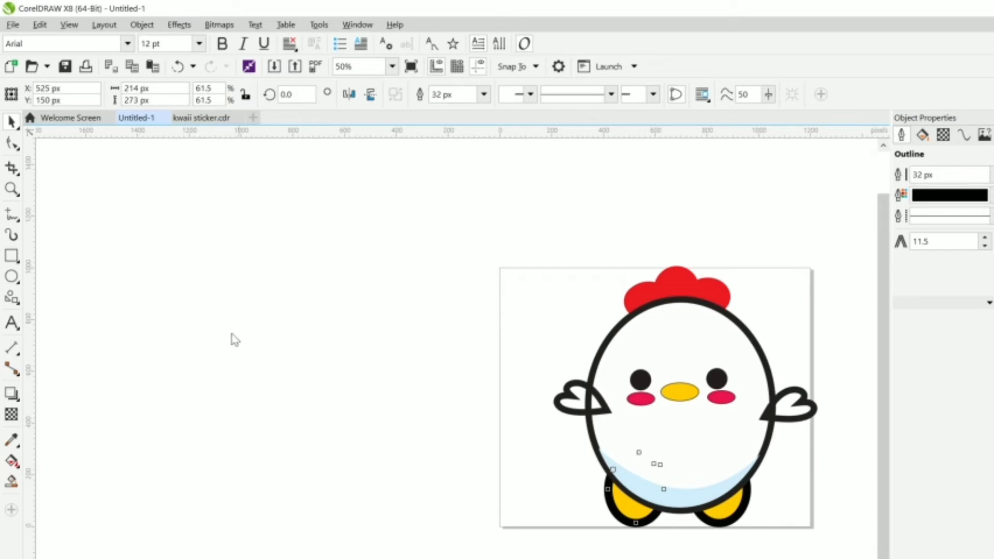
- Close the kwaii sticker.cdr document without saving its changes
click(200, 118)
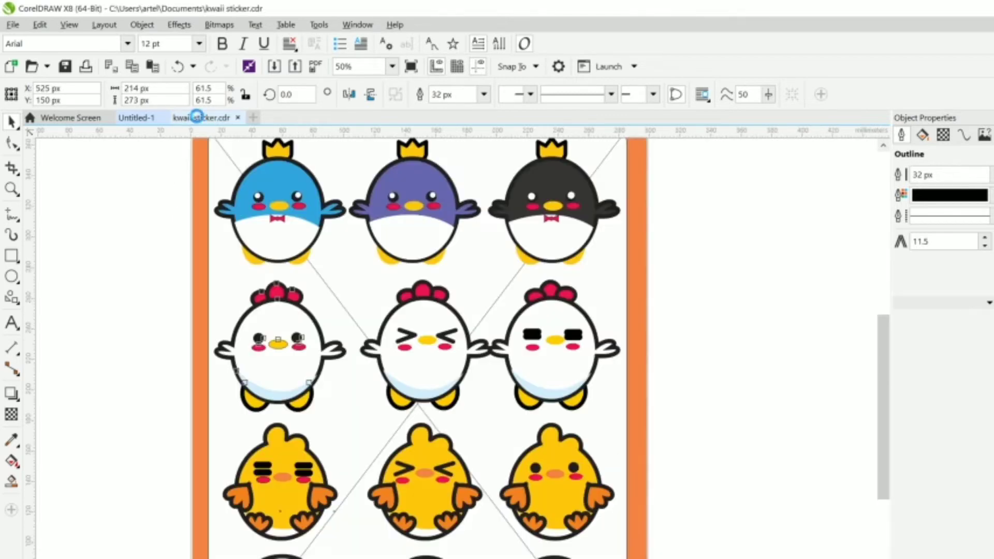
click(238, 118)
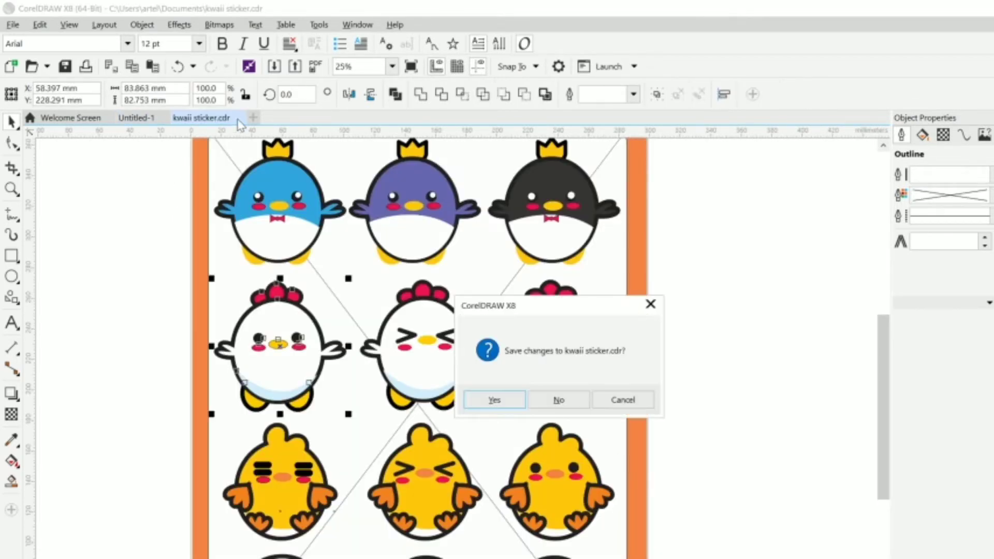
click(574, 402)
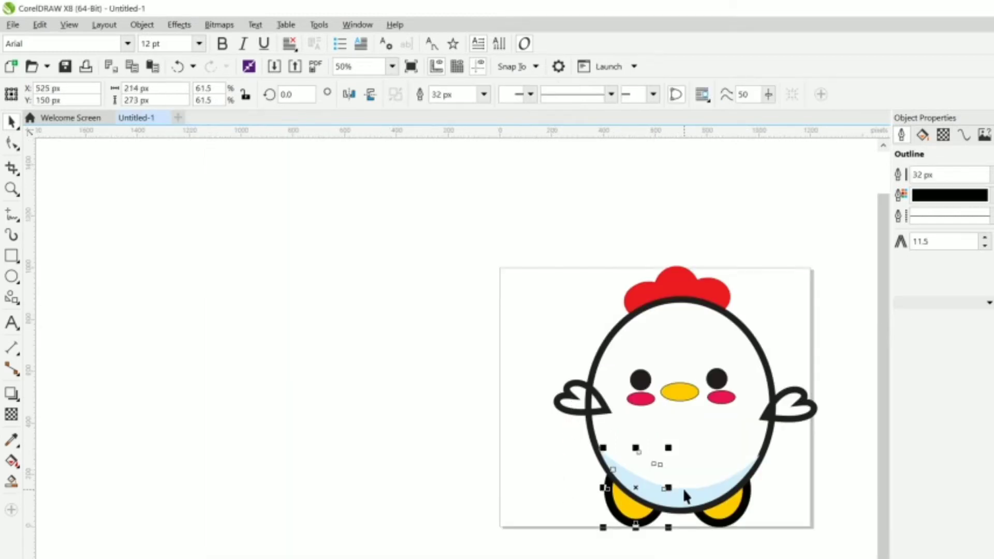
- Send the left heart-shaped wing to the back of the layer, behind the body
scroll(683, 494, up, 1)
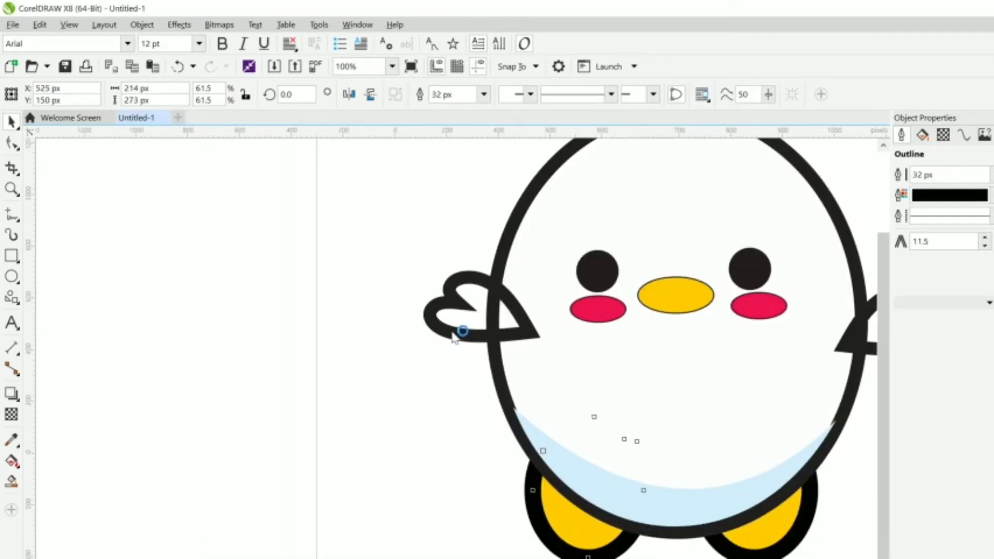
scroll(455, 332, down, 1)
click(458, 335)
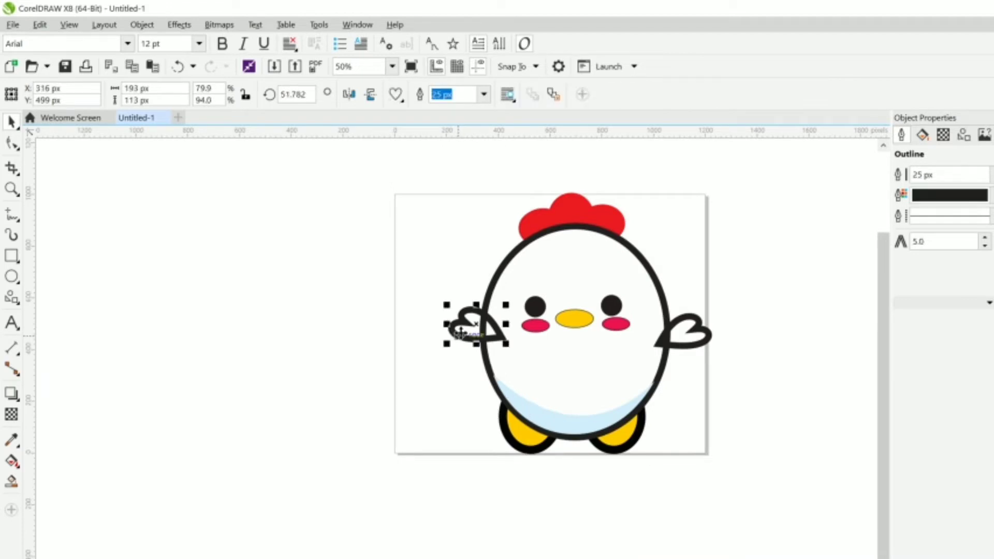
right_click(460, 323)
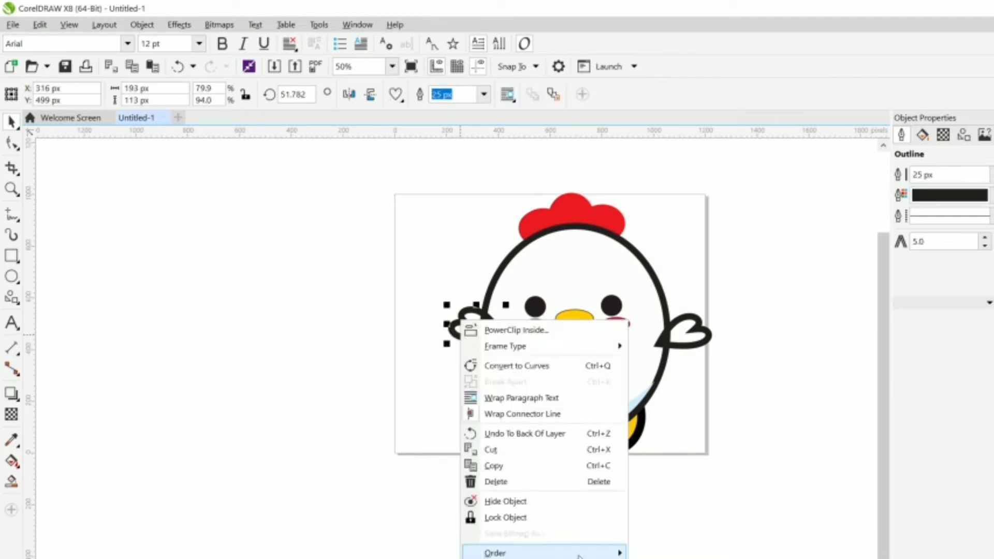
mouse_move(583, 552)
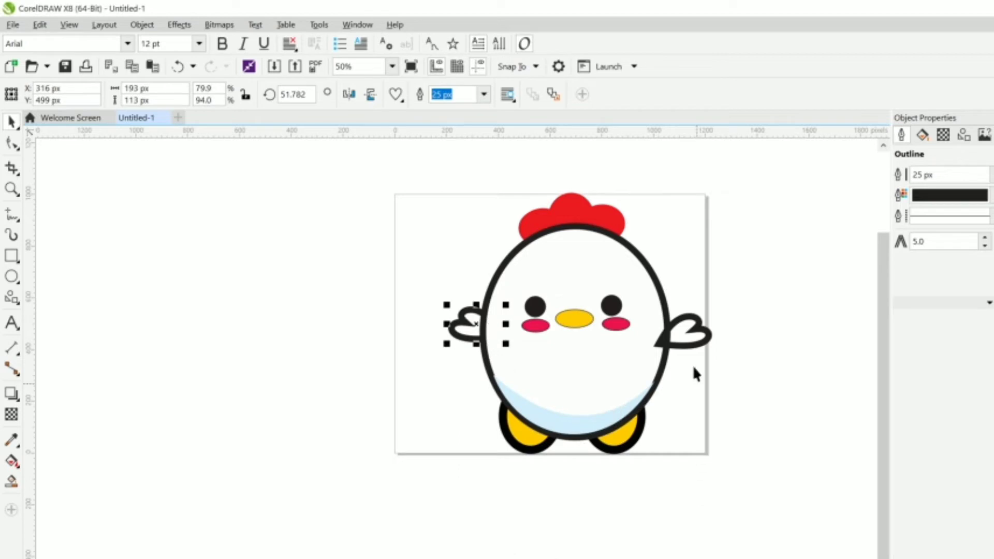
- Select the black ellipse on the right eye and place it centred over the left eye
click(630, 391)
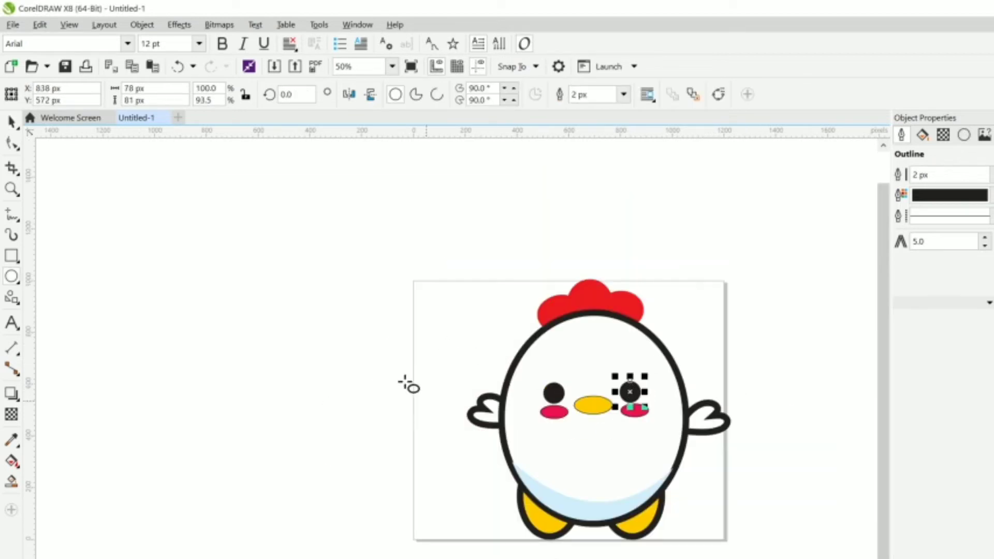
click(11, 123)
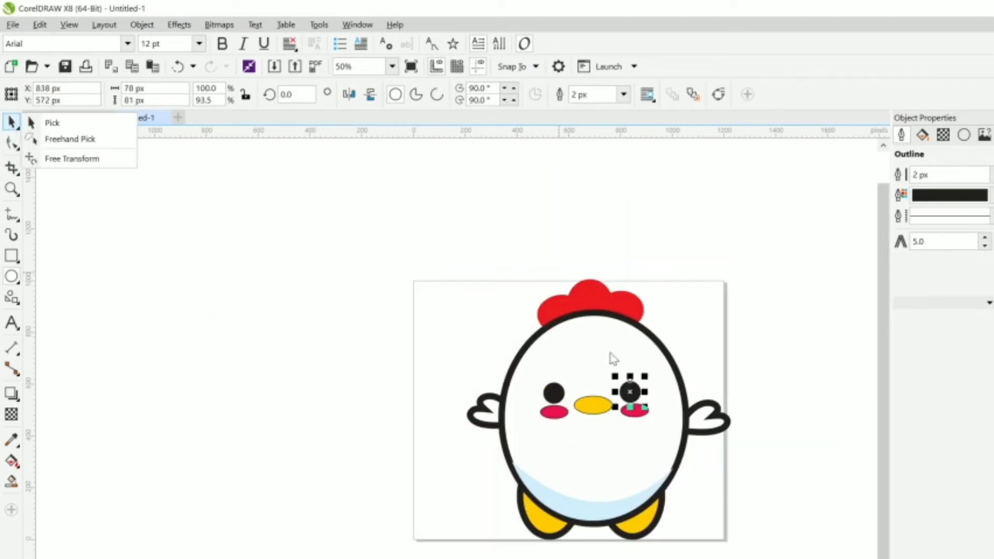
scroll(613, 359, up, 2)
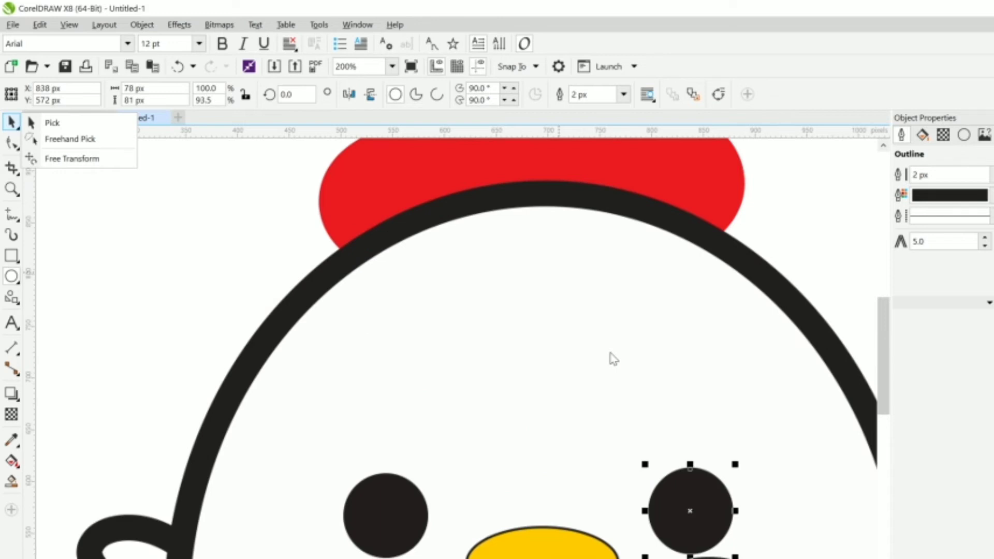
key(F5)
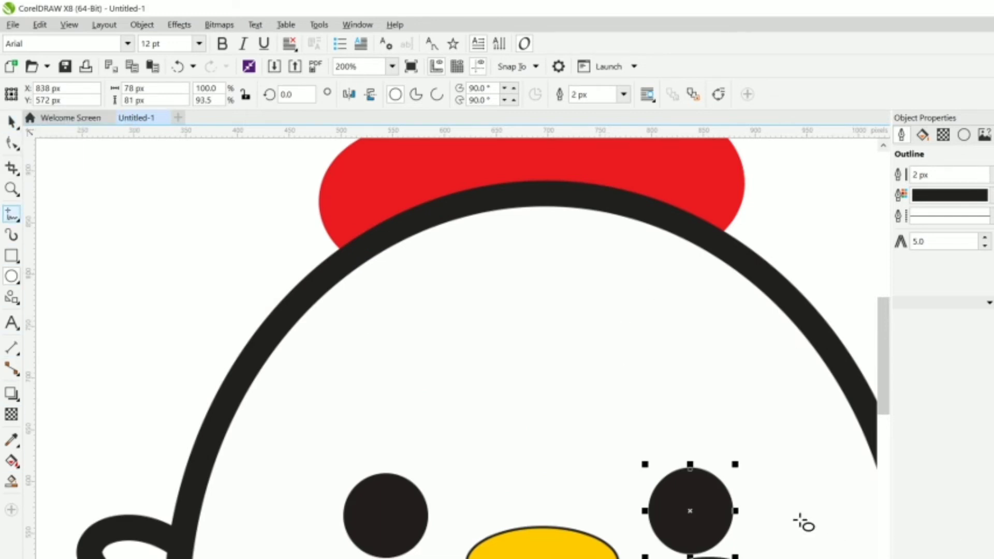
key(F7)
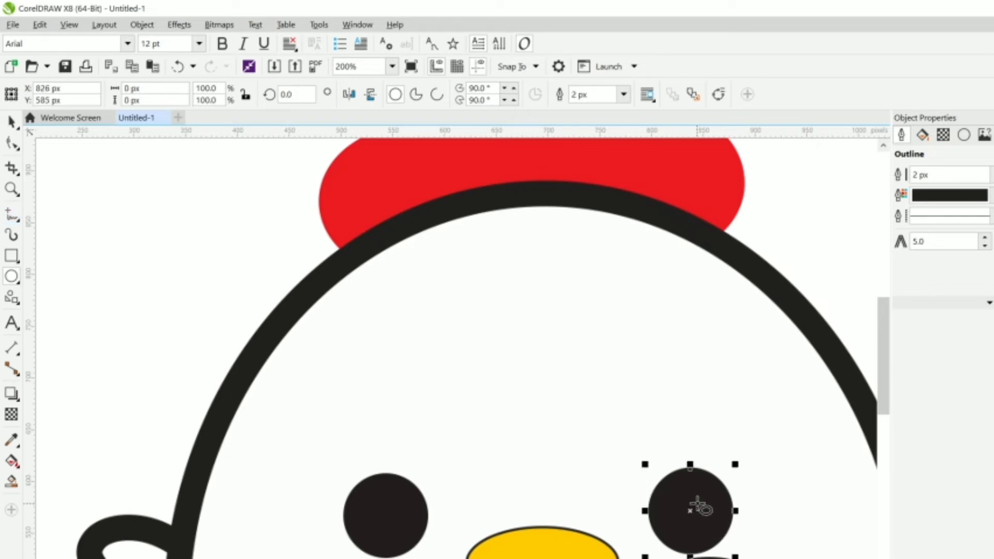
drag(693, 509, 383, 515)
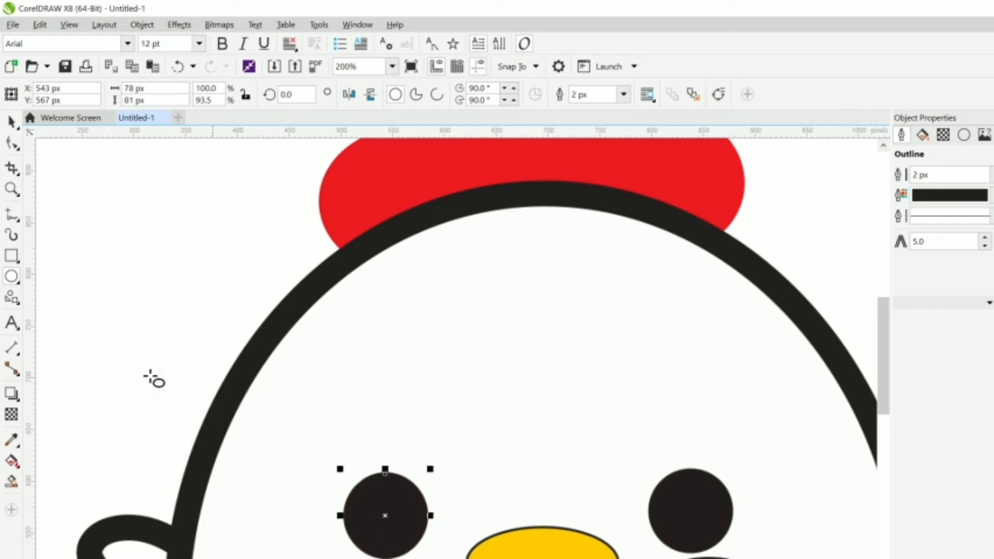
- Draw an unfilled ellipse about 131 px wide and 59 px high over the yellow beak
scroll(430, 303, down, 3)
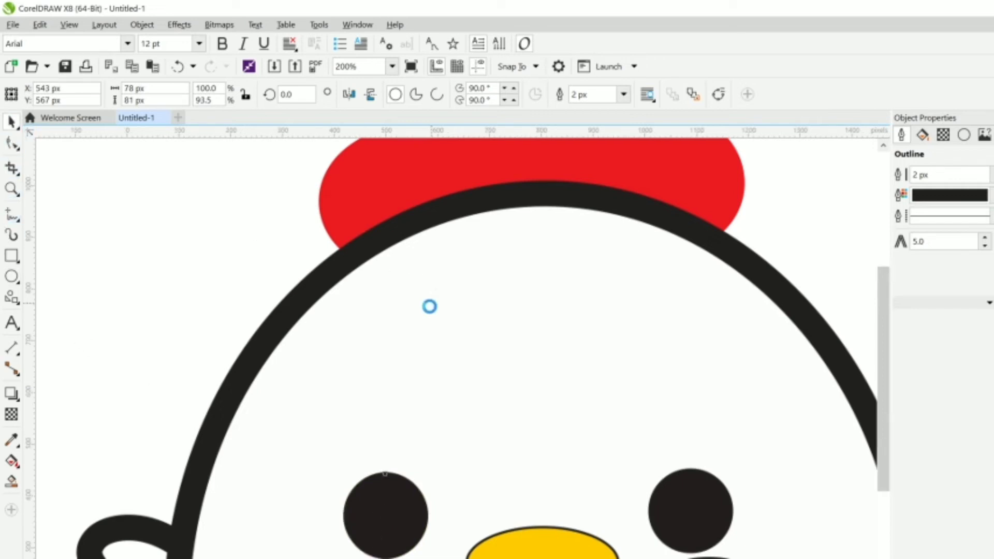
scroll(470, 388, up, 3)
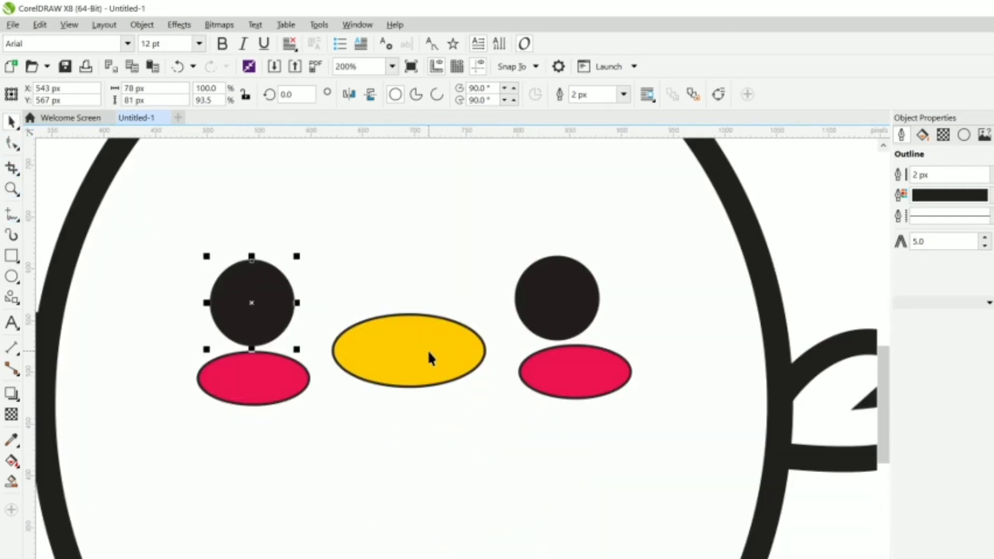
click(11, 277)
drag(342, 321, 479, 386)
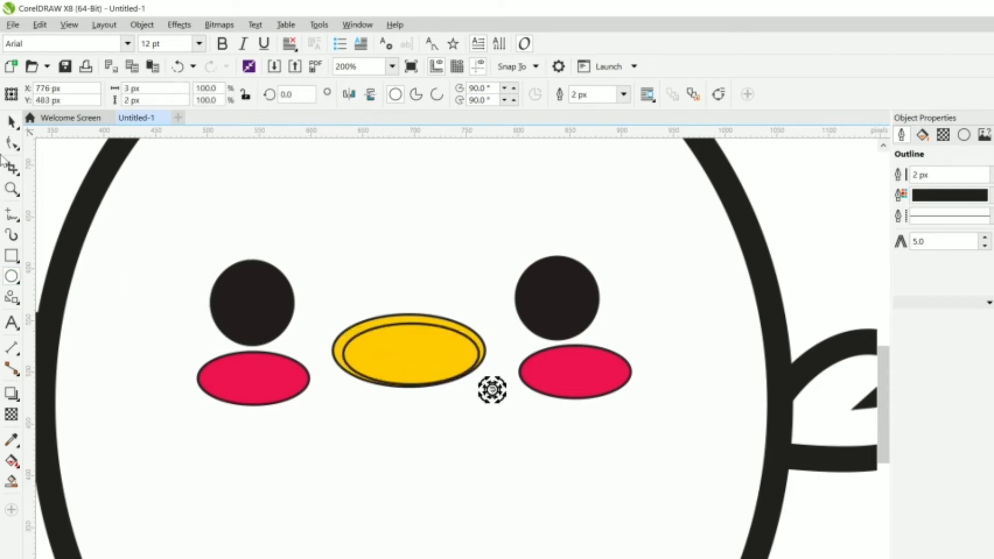
click(12, 123)
click(13, 144)
click(13, 123)
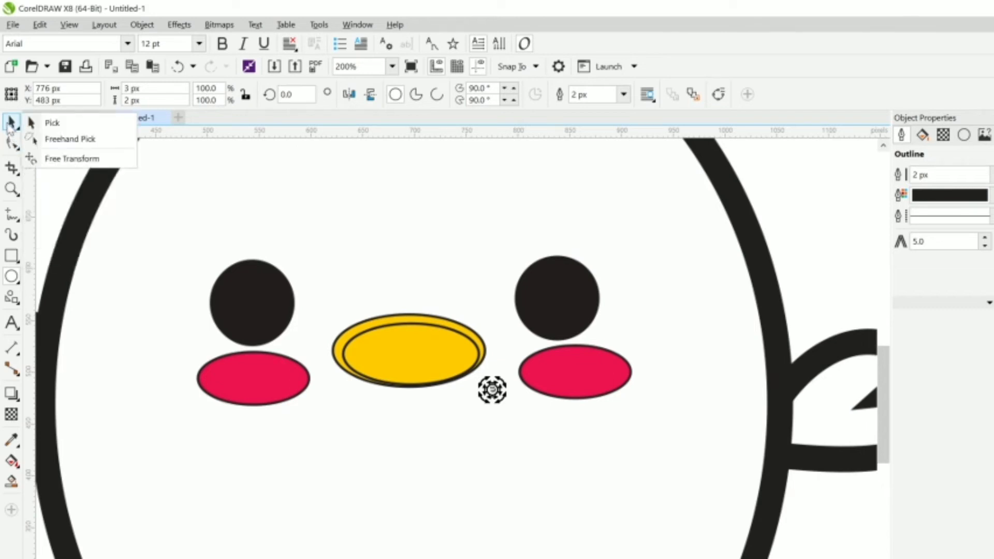
click(49, 122)
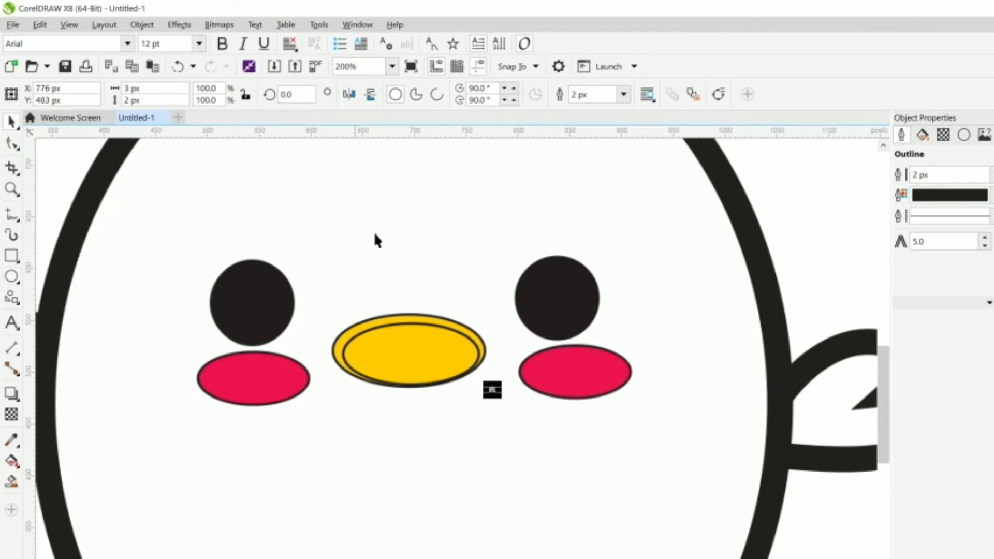
click(483, 409)
- Align the new beak ellipse with the yellow beak's upper edge and stretch it downward to about 70 px high
click(448, 349)
scroll(433, 348, up, 2)
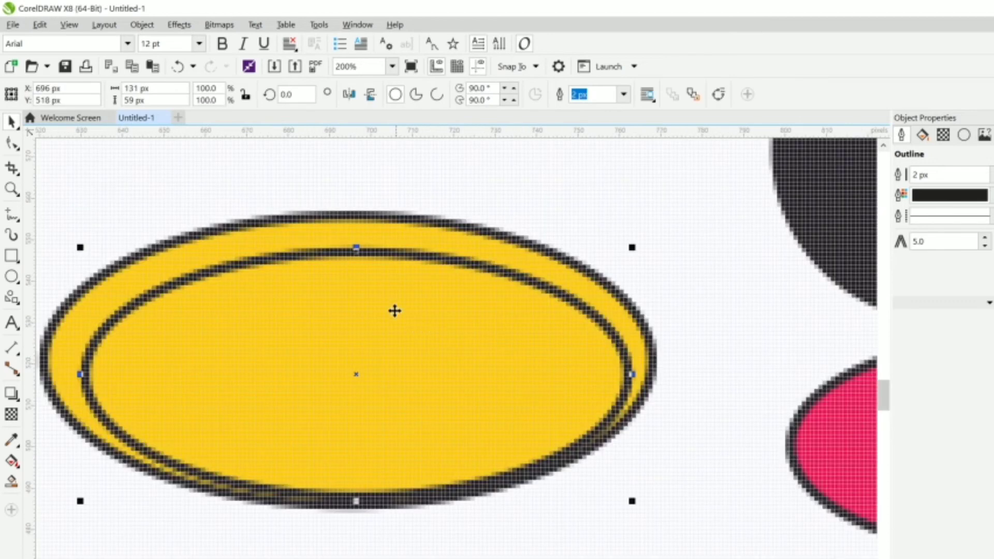
drag(359, 251, 367, 213)
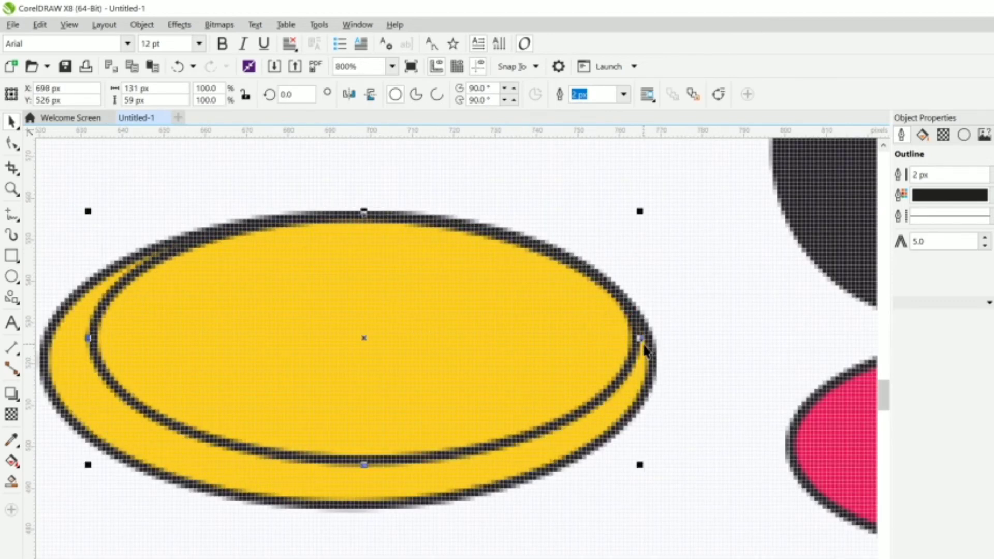
drag(368, 465, 340, 513)
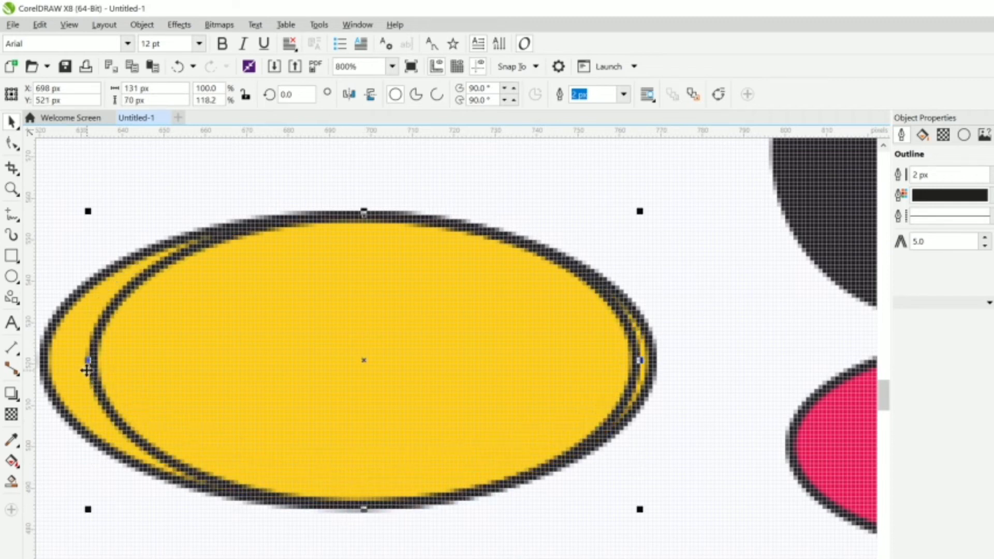
- Widen the beak ellipse on both sides to about 148 px to match the yellow beak's outline
drag(85, 359, 176, 365)
drag(760, 361, 780, 370)
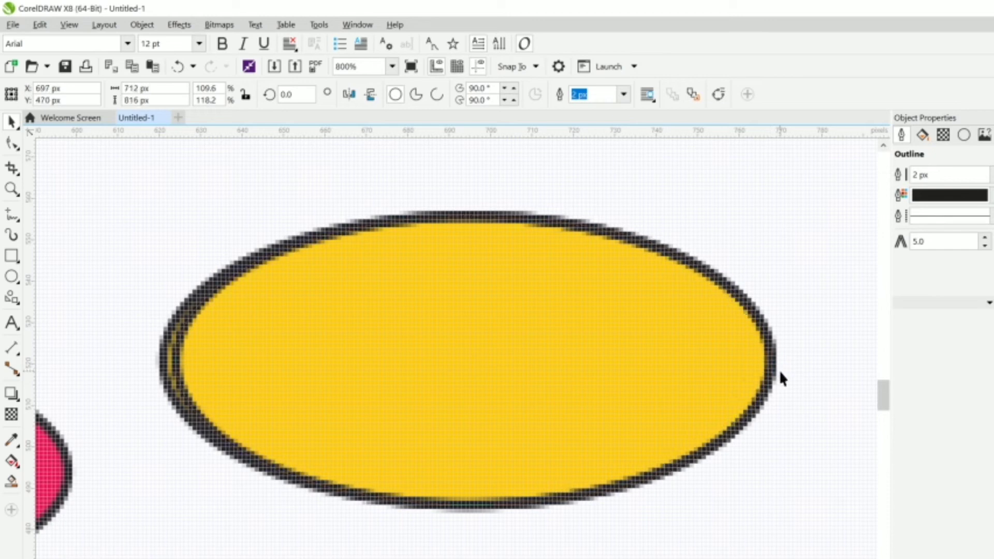
click(239, 390)
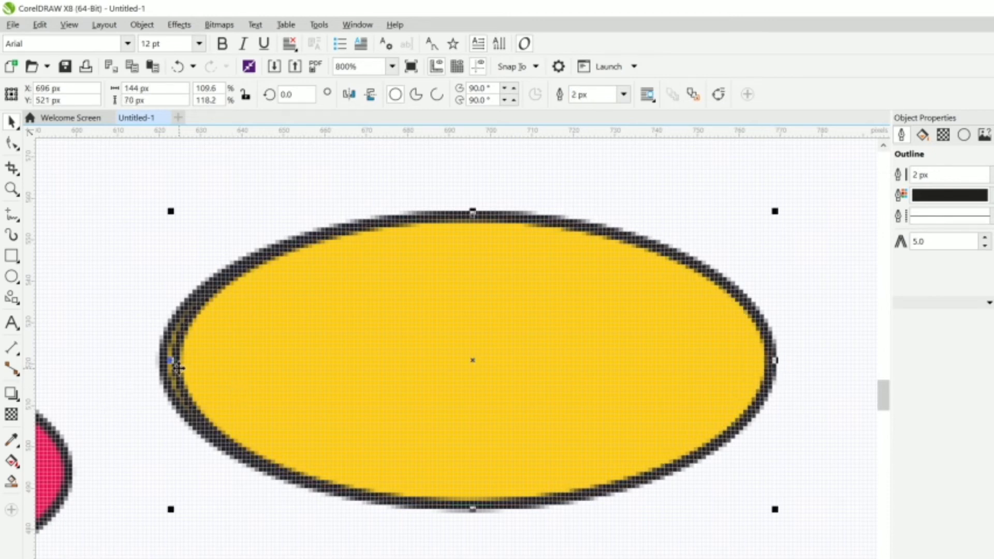
drag(168, 361, 150, 362)
- Place a copy of the beak ellipse over the right pink cheek and flatten it to about 49 px high
scroll(326, 341, down, 3)
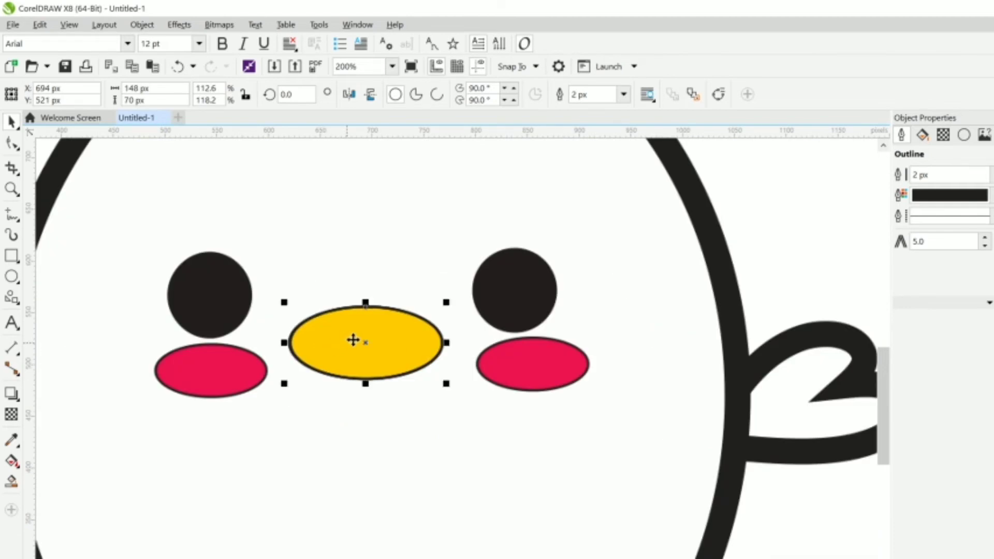
drag(365, 342, 534, 357)
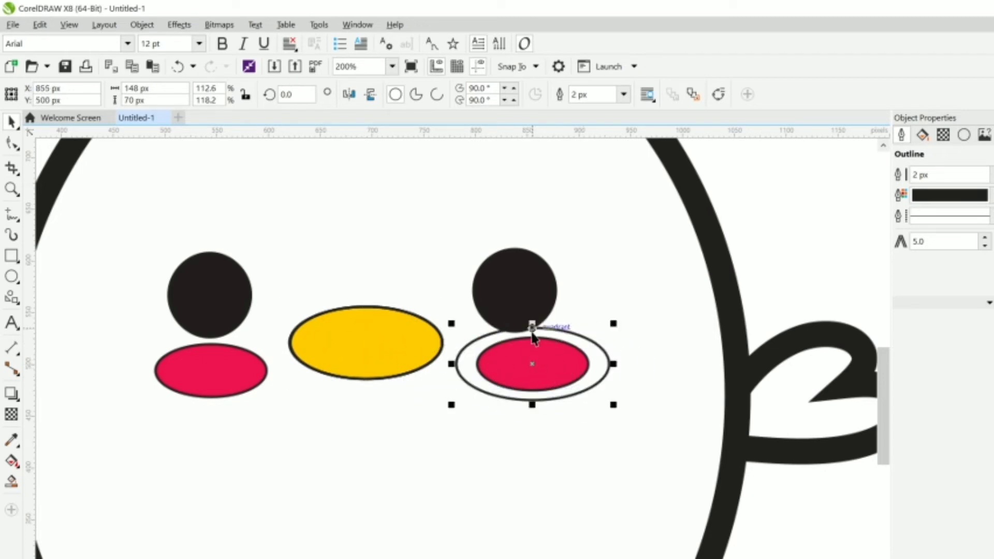
scroll(533, 337, up, 2)
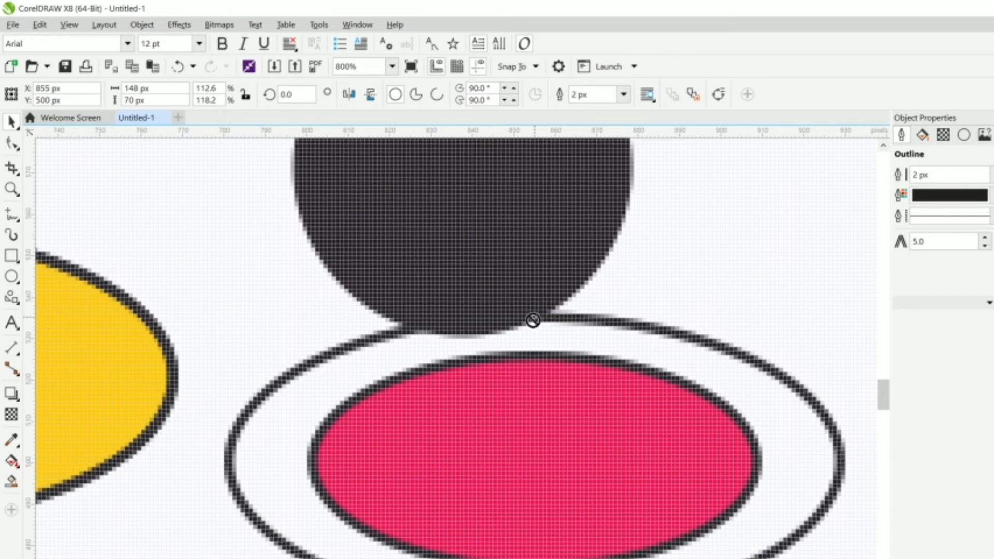
drag(533, 320, 528, 374)
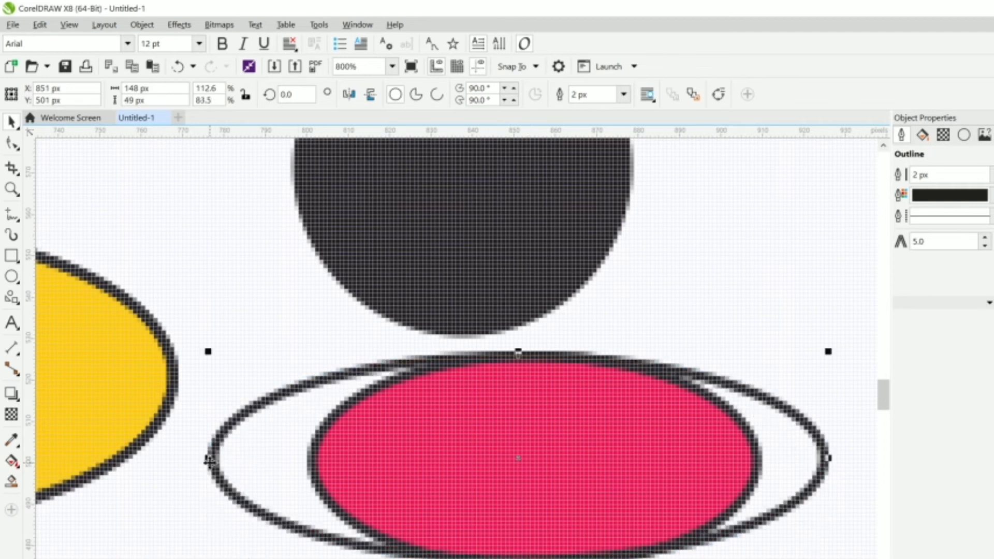
- Narrow the new cheek ellipse from both sides to about 107 px wide to match the right pink cheek
drag(206, 458, 309, 469)
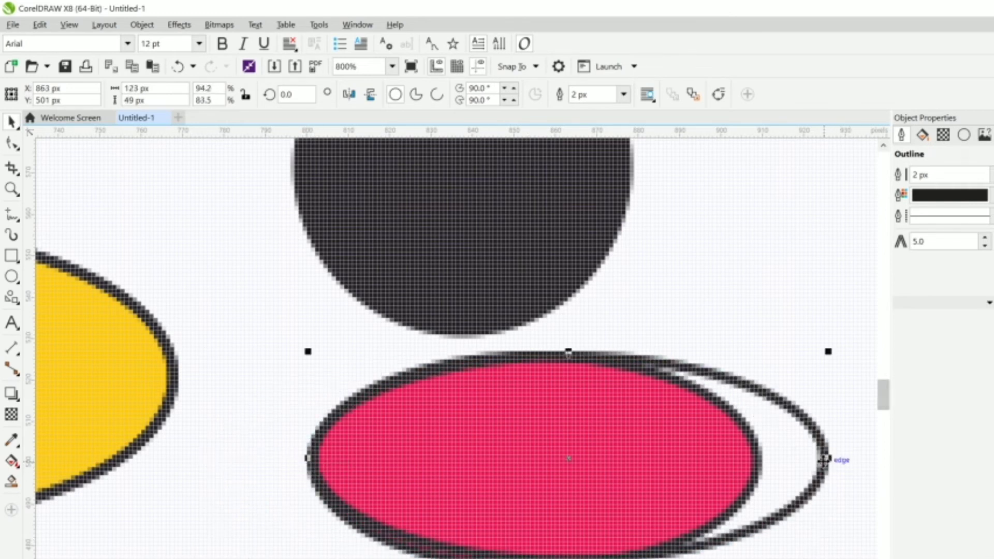
drag(823, 459, 765, 460)
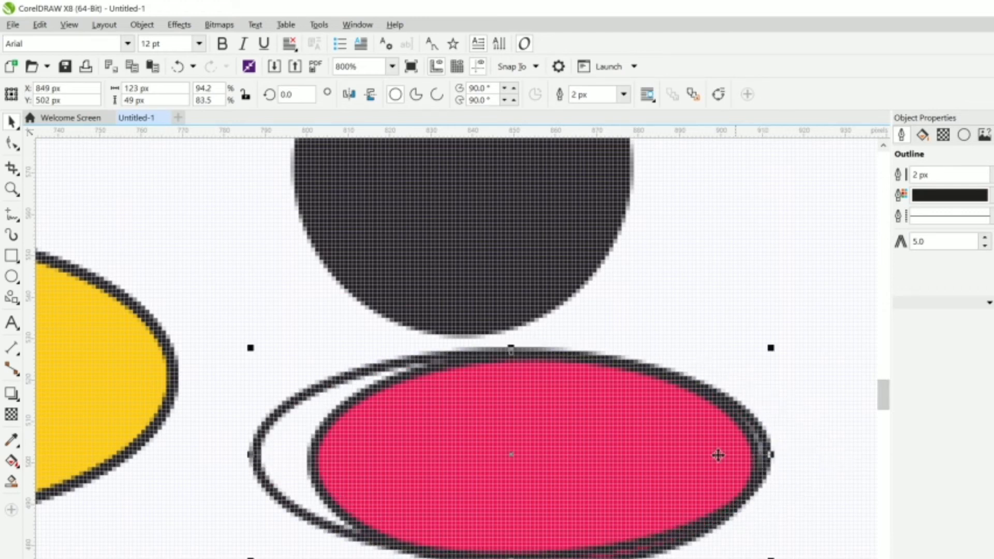
drag(250, 459, 309, 458)
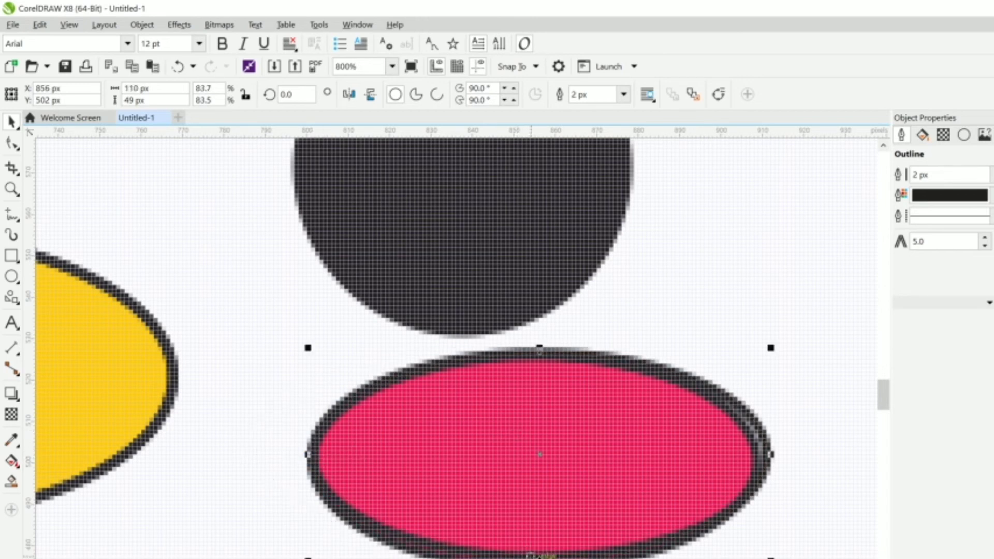
drag(770, 455, 760, 455)
- Fill the new right cheek ellipse red and place a copy of it over the left pink cheek
scroll(621, 434, down, 1)
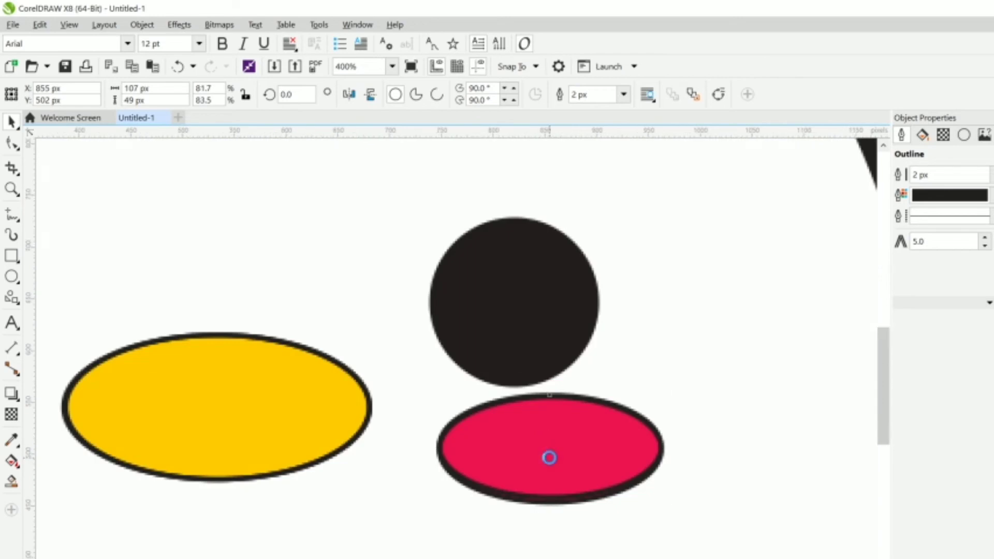
scroll(549, 457, down, 1)
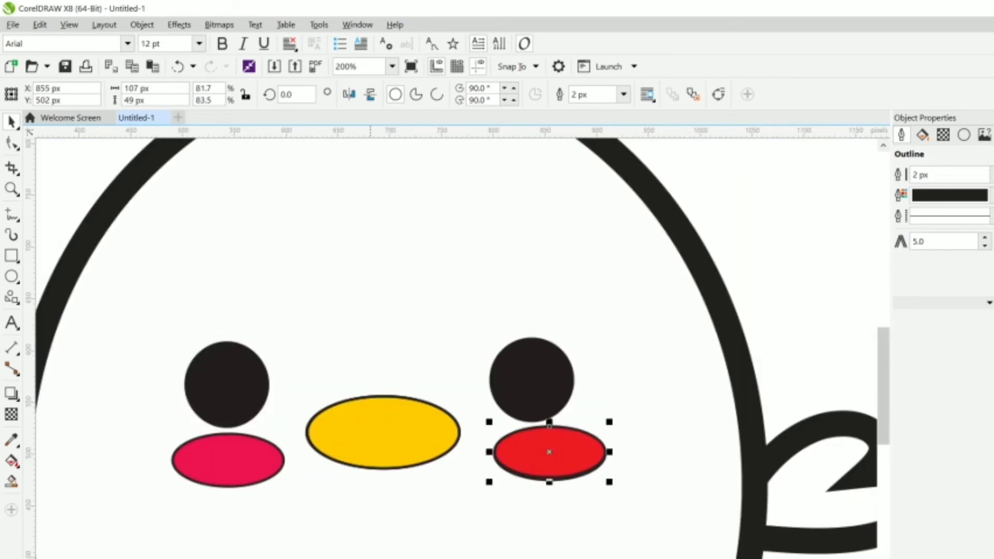
key(Down)
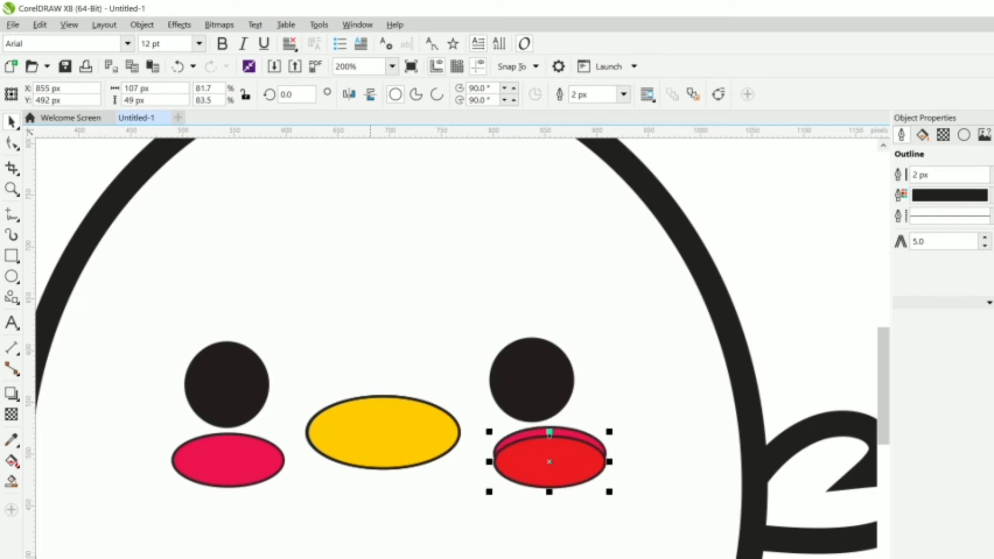
key(Up)
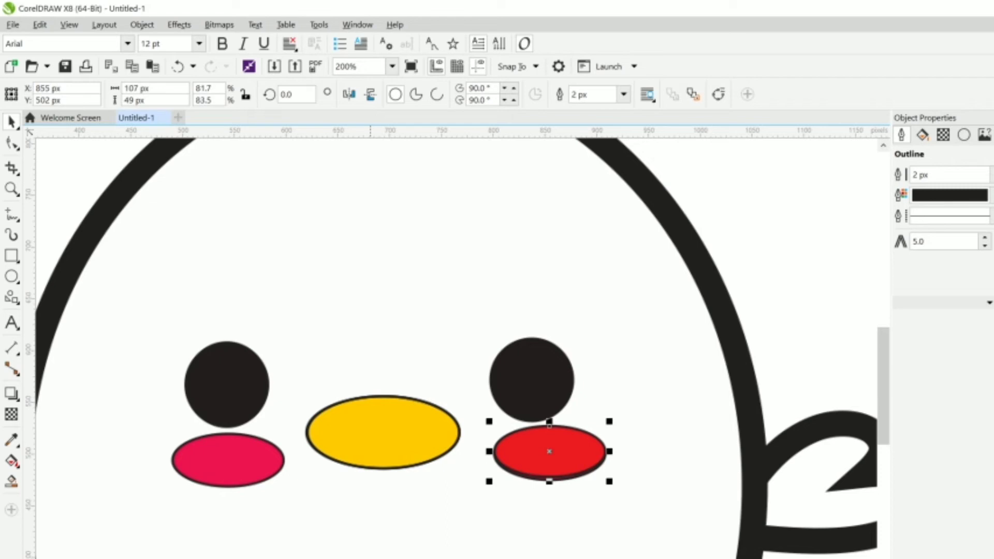
drag(549, 451, 229, 434)
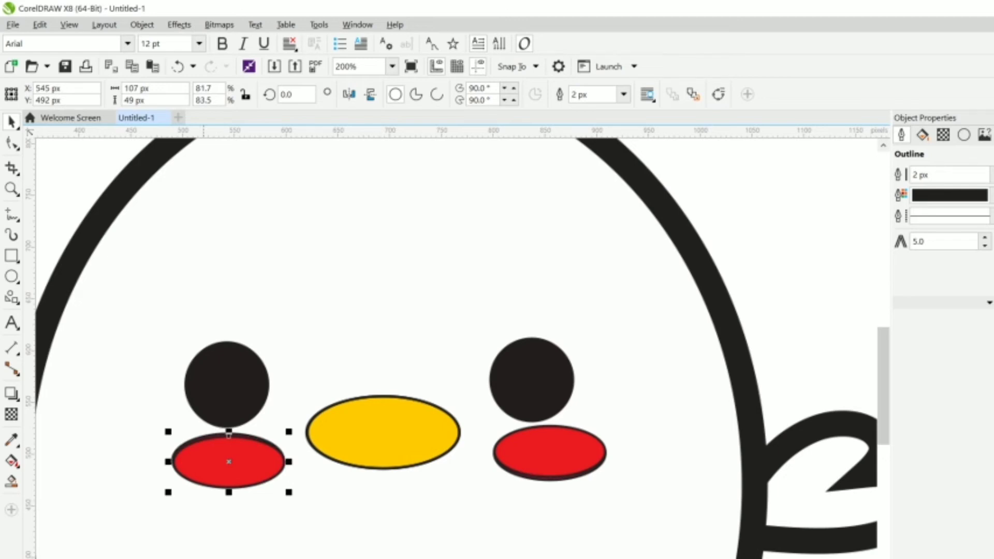
- Select the new beak ellipse and both red cheek ellipses together
scroll(230, 553, down, 2)
scroll(295, 539, up, 2)
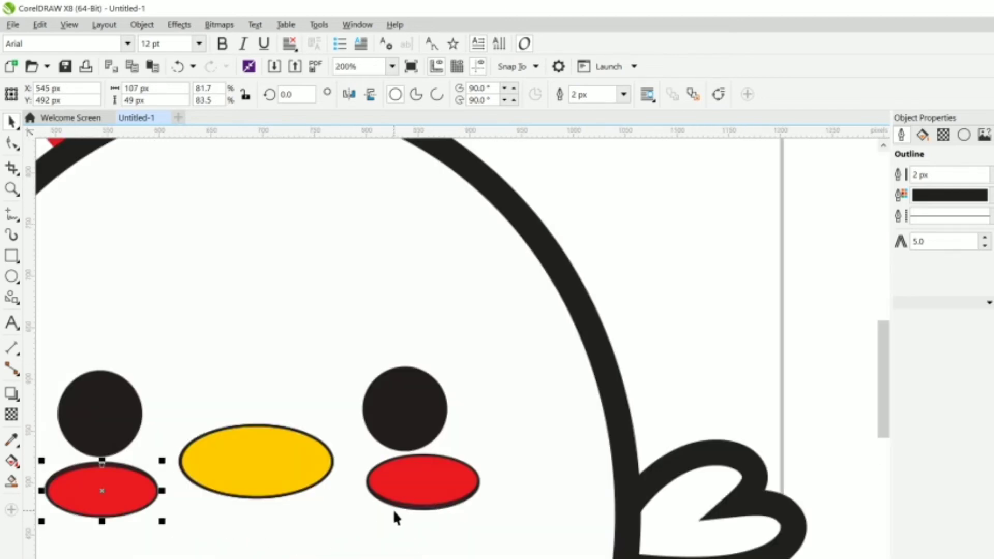
shift+click(429, 491)
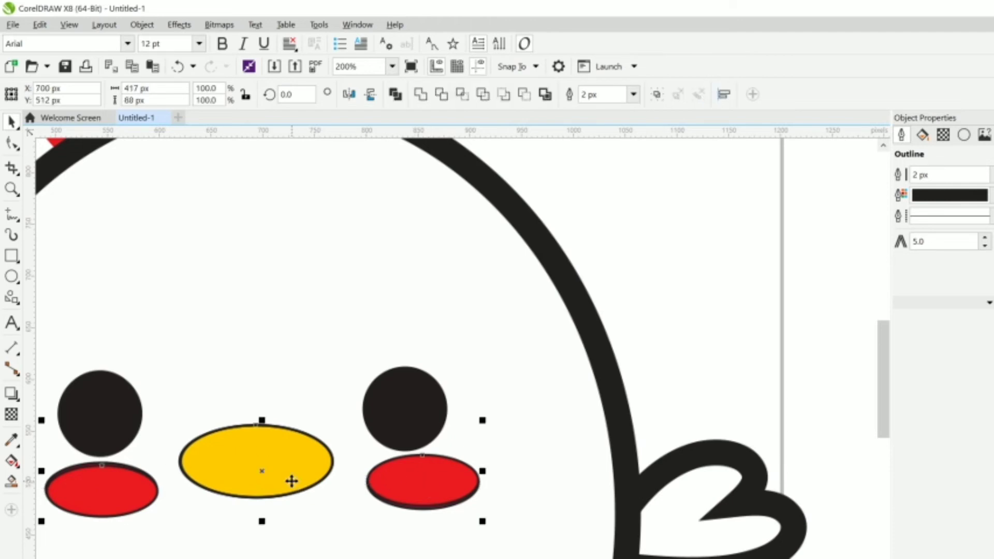
- Try to swap the original pink cheeks and yellow beak for the grouped new ellipses
key(ctrl+g)
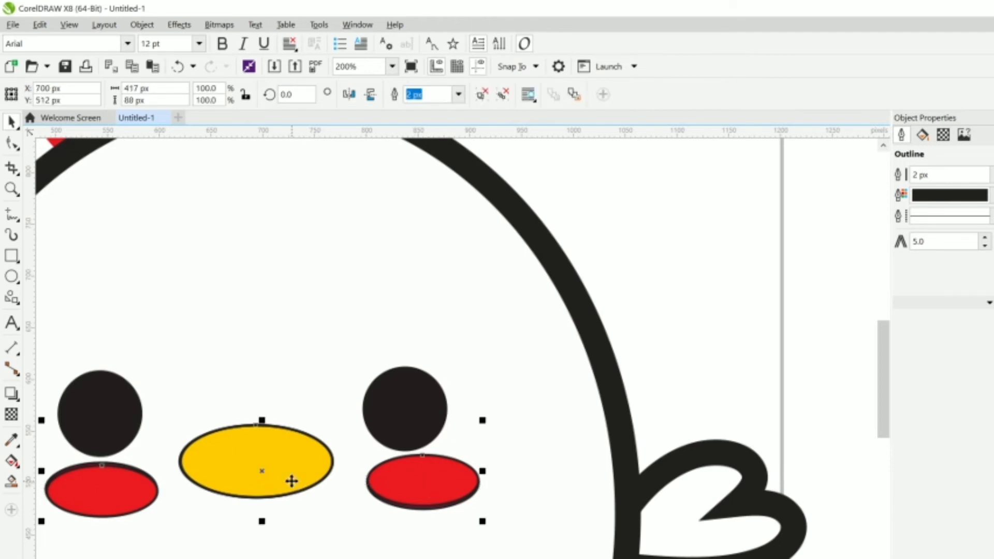
key(Delete)
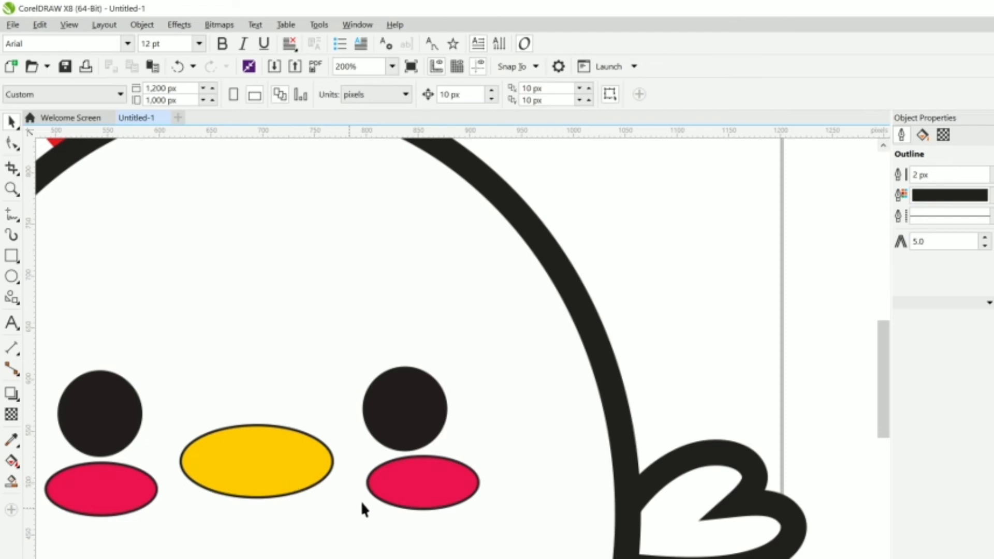
click(421, 471)
key(Delete)
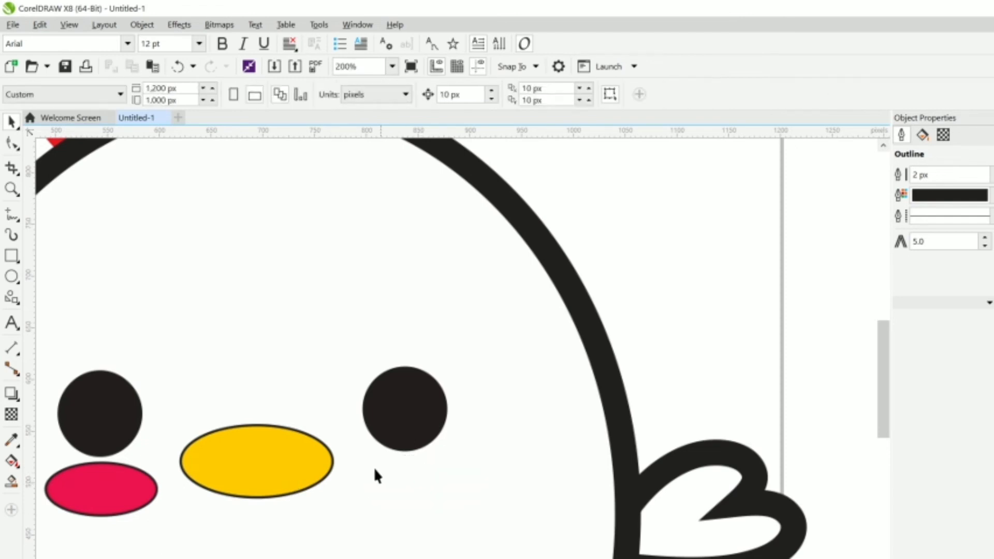
click(311, 462)
key(Delete)
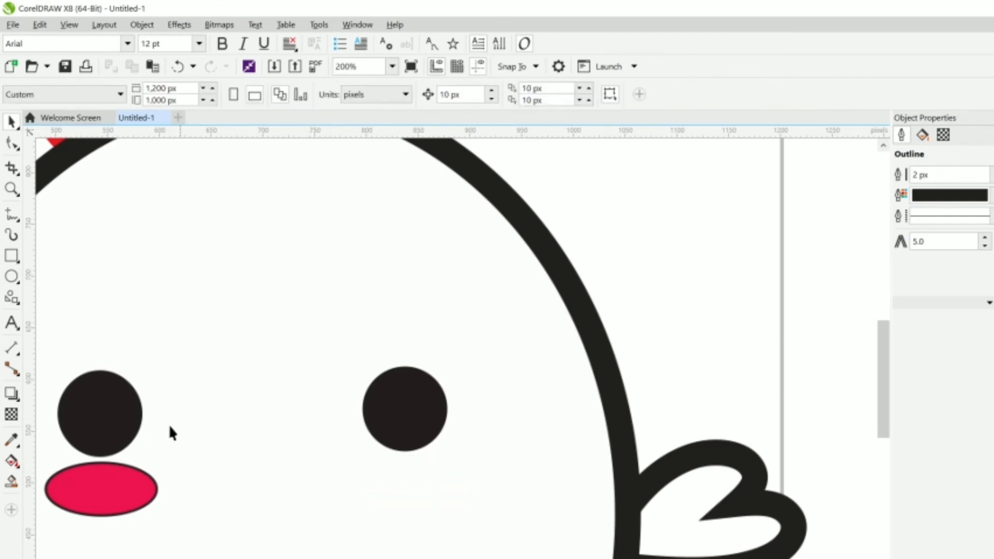
click(131, 488)
key(Delete)
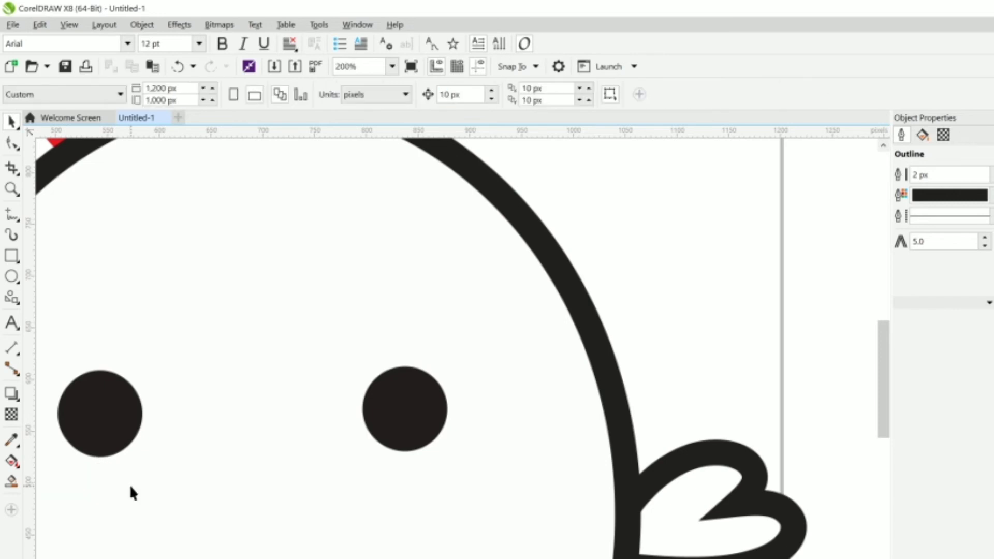
key(ctrl+v)
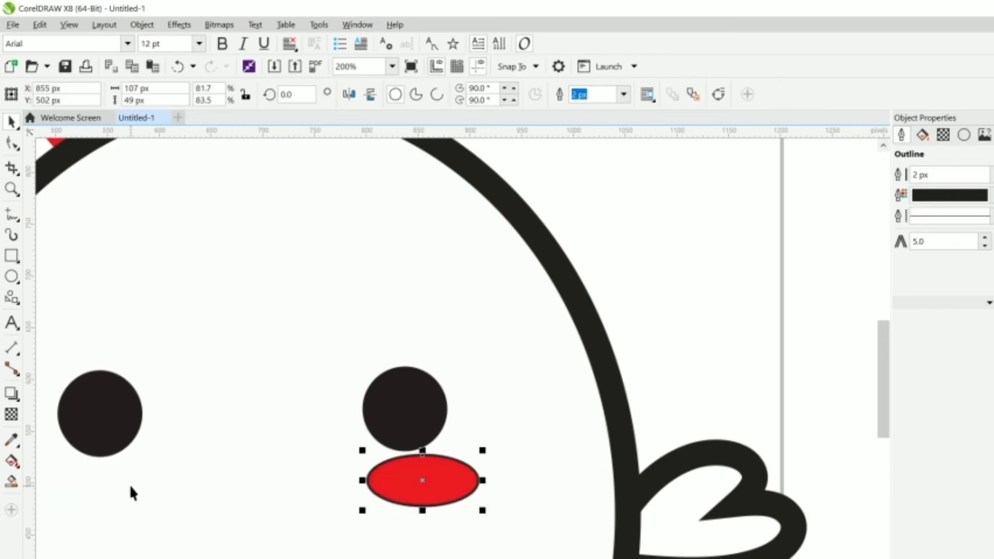
- Undo the last paste and the deletions of the original cheeks and beak
key(ctrl+z)
key(ctrl+z)
key(ctrl+z)
key(ctrl+z)
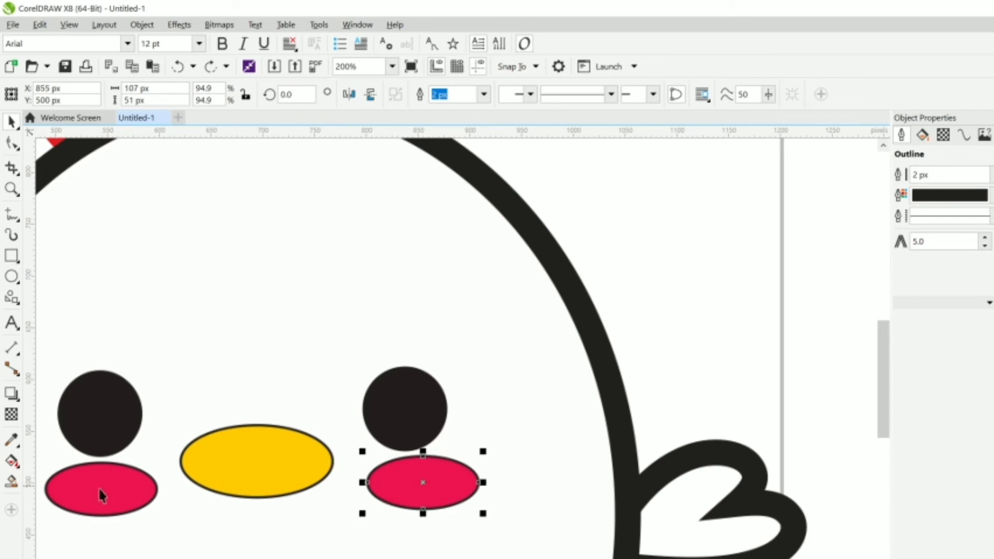
shift+click(287, 468)
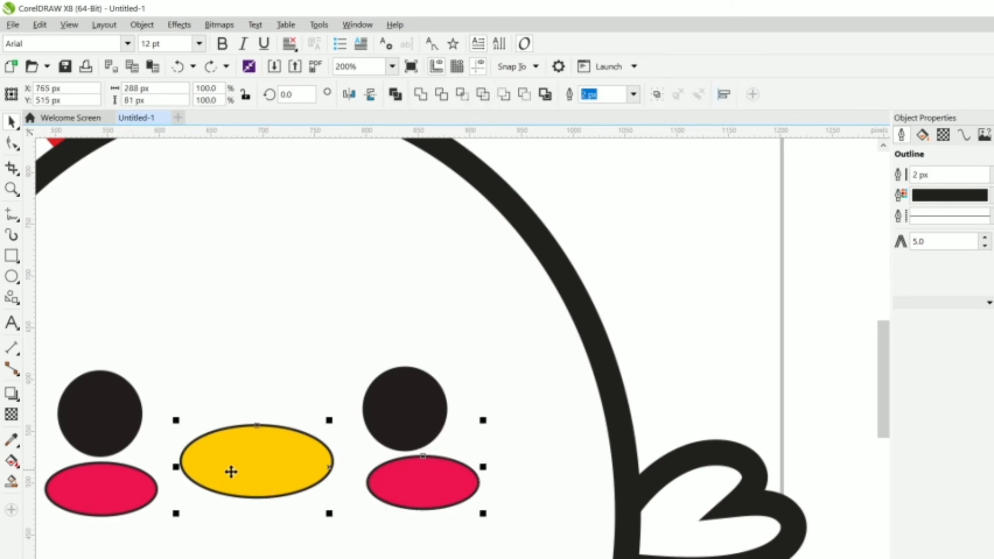
shift+click(134, 489)
key(ctrl+v)
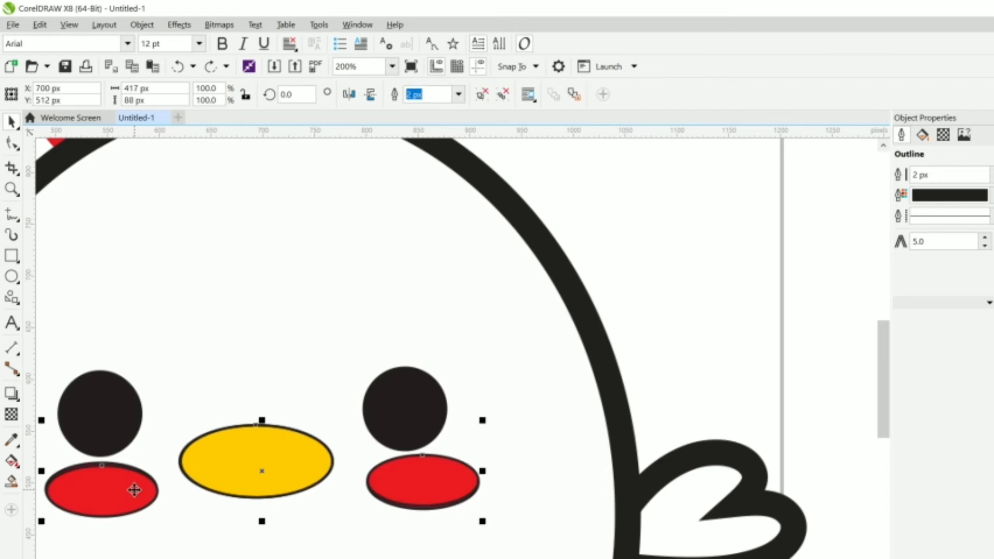
key(ctrl+z)
key(Escape)
- Delete the original left cheek, yellow beak and right cheek, and try to paste the new ellipses in their place
click(135, 490)
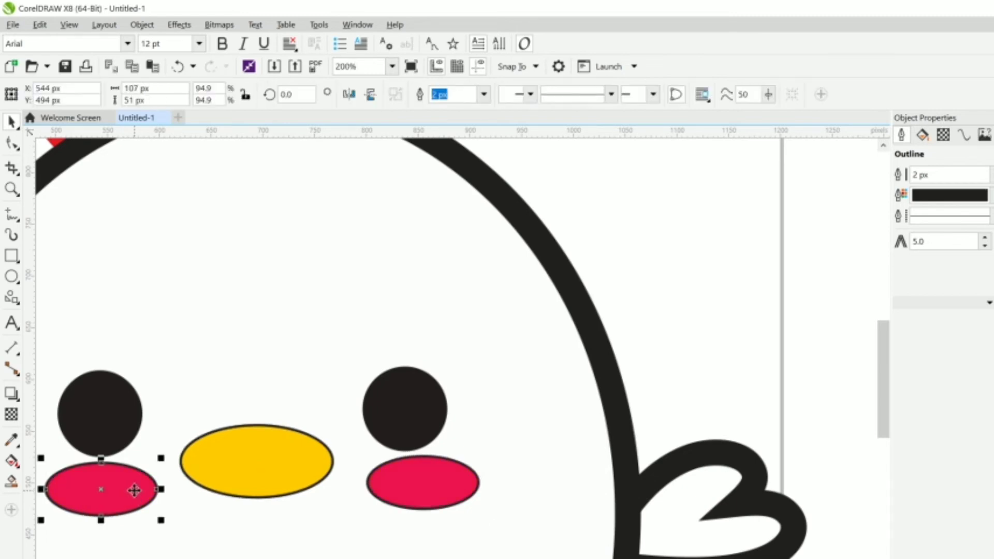
key(Delete)
click(273, 440)
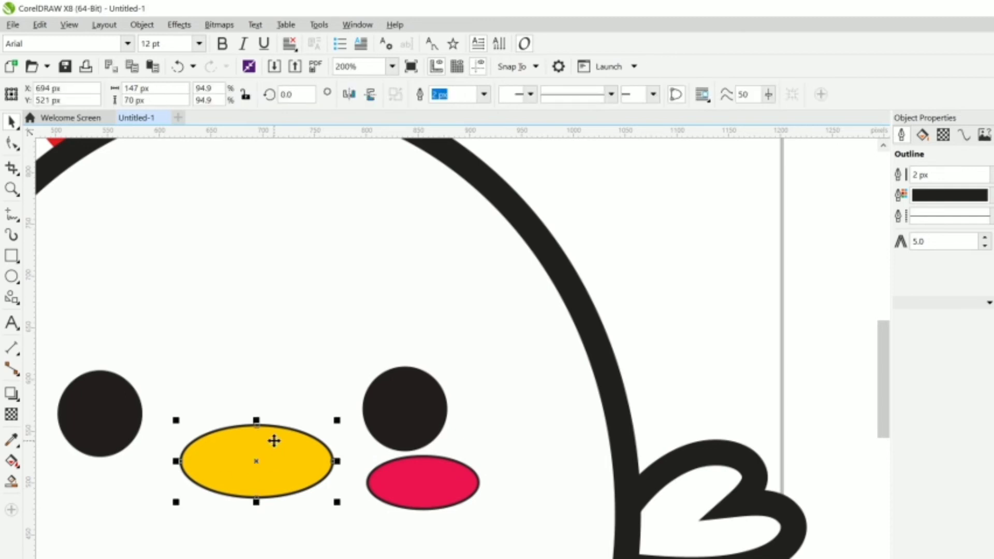
key(Delete)
click(430, 482)
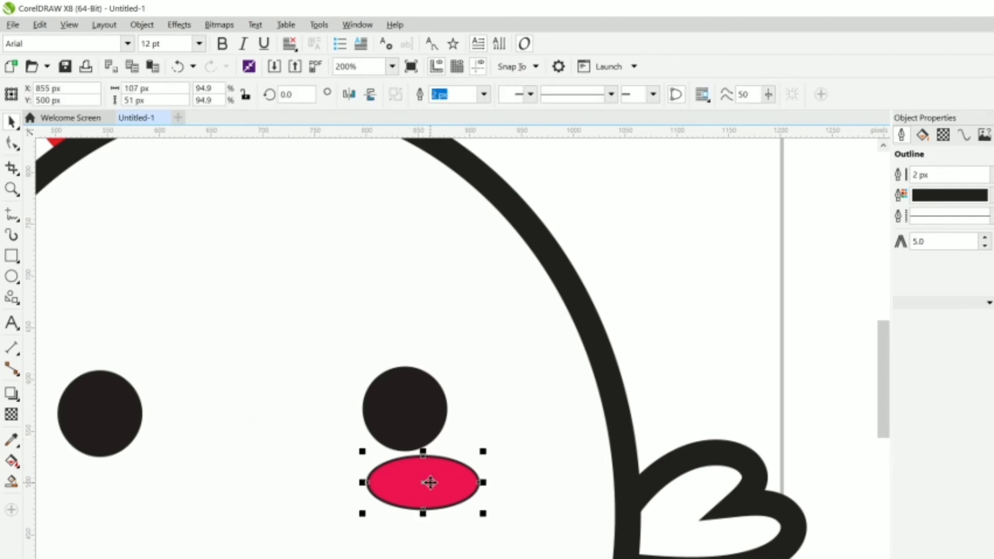
key(Delete)
key(ctrl+z)
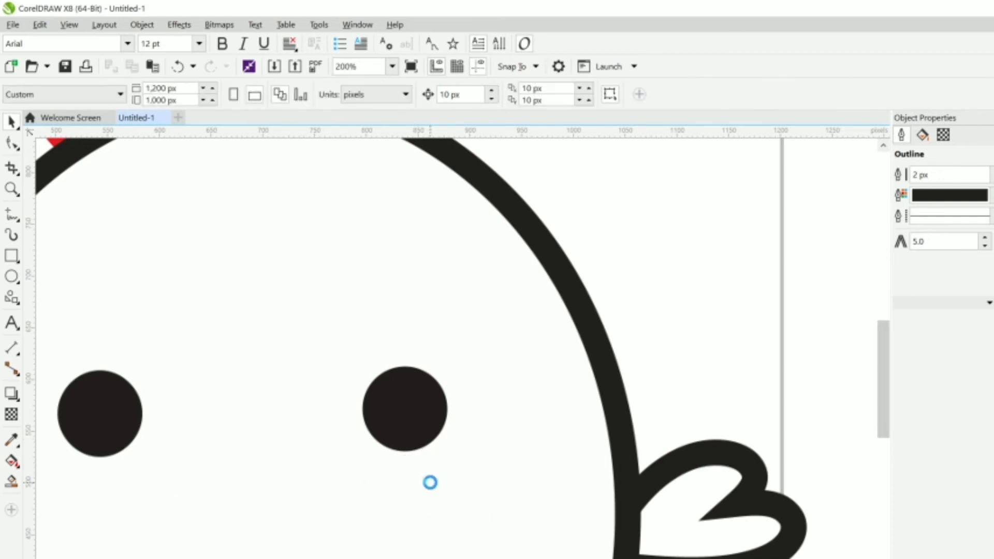
- Undo the paste, the deletions and the grouping, back to the three new ellipses selected over the originals
scroll(376, 453, down, 2)
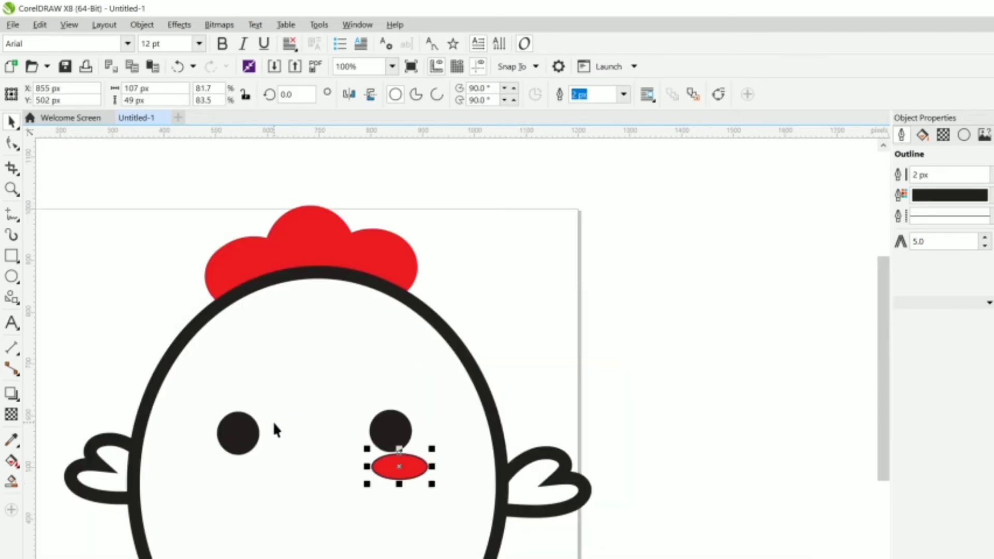
key(ctrl+z)
key(ctrl+z)
key(ctrl+z)
key(ctrl+z)
key(ctrl+z)
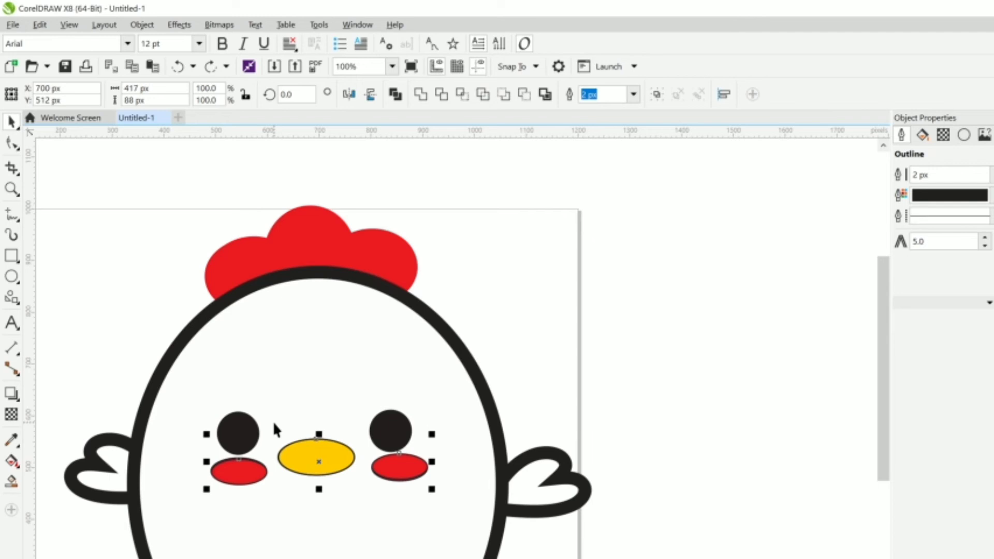
- Group the three selected beak and cheek ellipses and cut the group to the clipboard
key(ctrl+g)
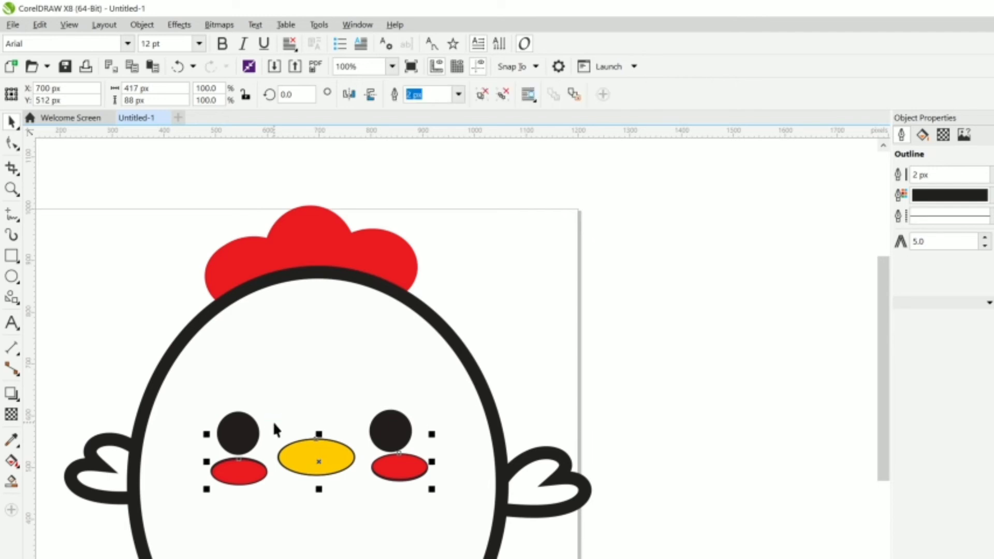
click(274, 430)
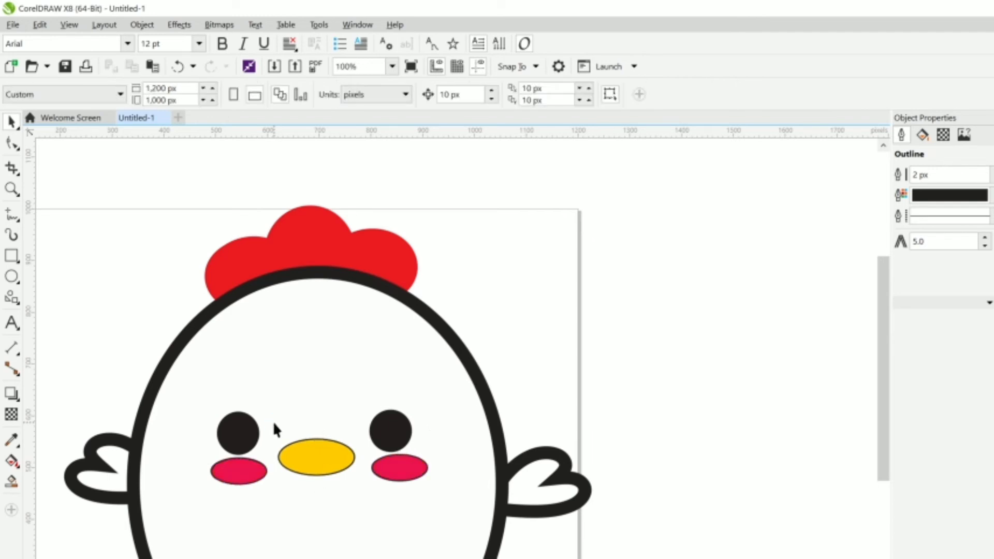
- Delete the original yellow beak and both pink cheeks, and paste the grouped new ellipses in their place
click(314, 467)
key(Delete)
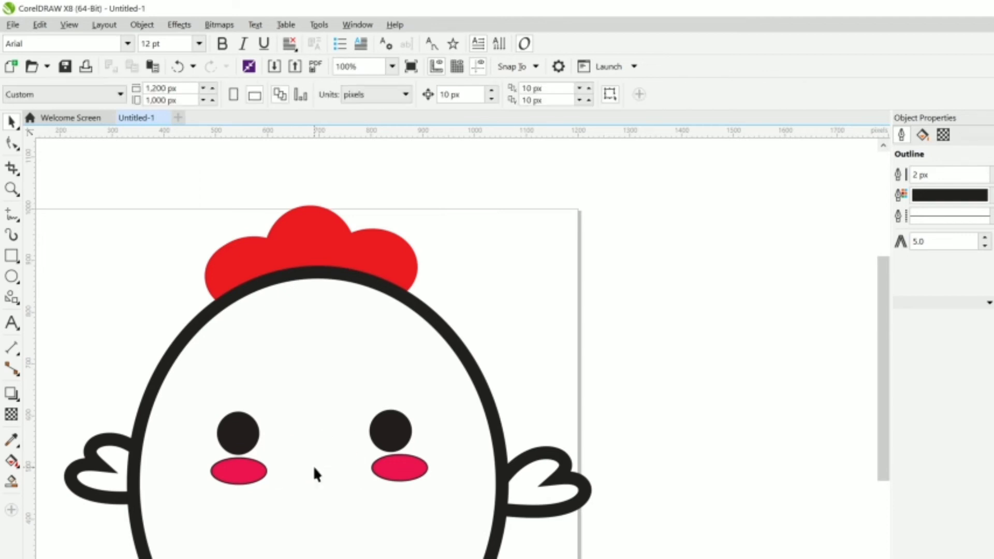
click(254, 471)
key(Delete)
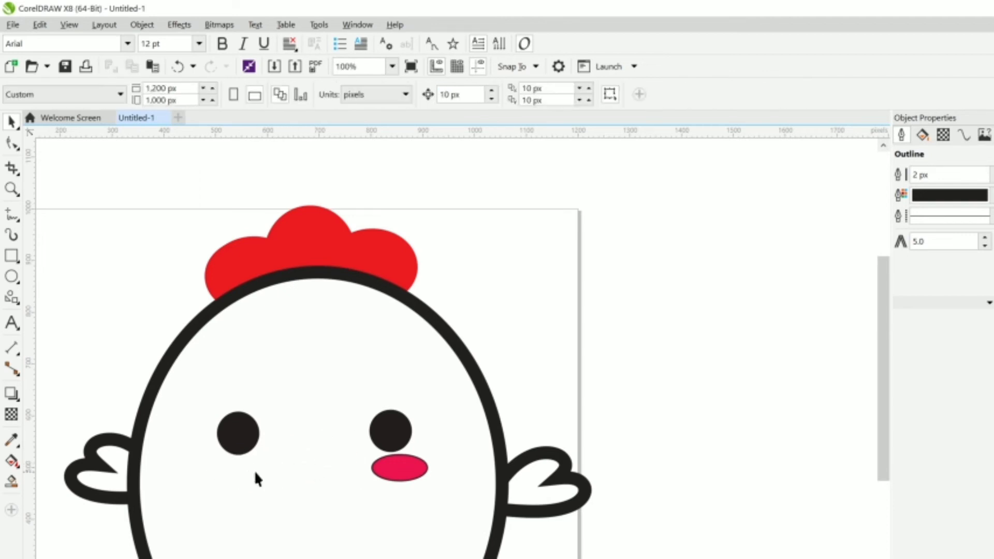
click(391, 472)
key(Delete)
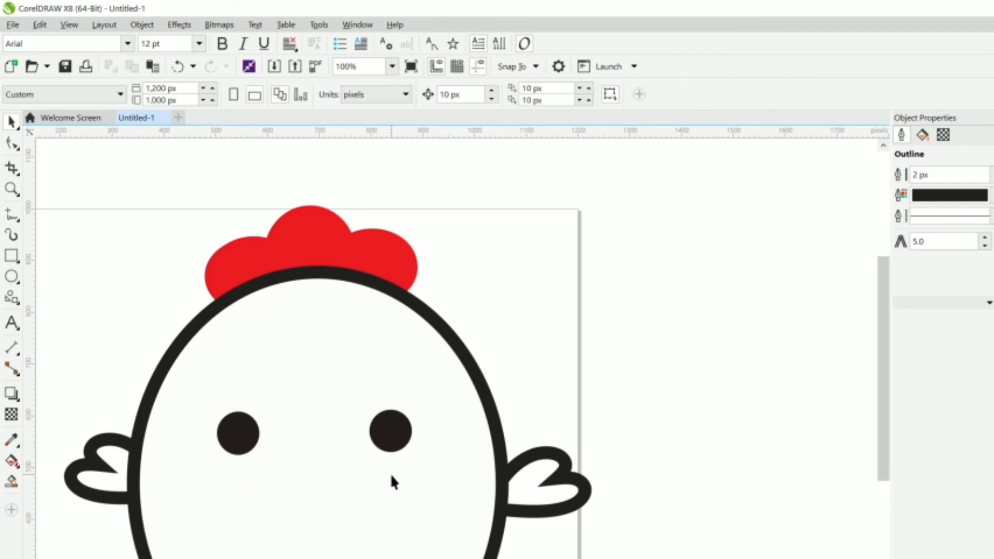
key(ctrl+v)
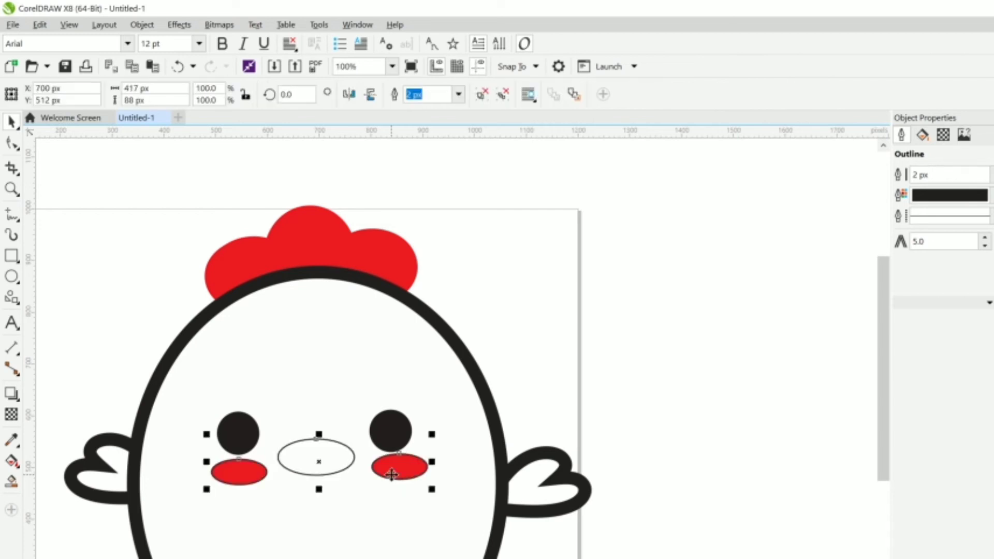
- Ungroup the pasted beak and cheek ellipses completely, and fill the beak ellipse with golden yellow
click(506, 381)
click(334, 443)
right_click(337, 443)
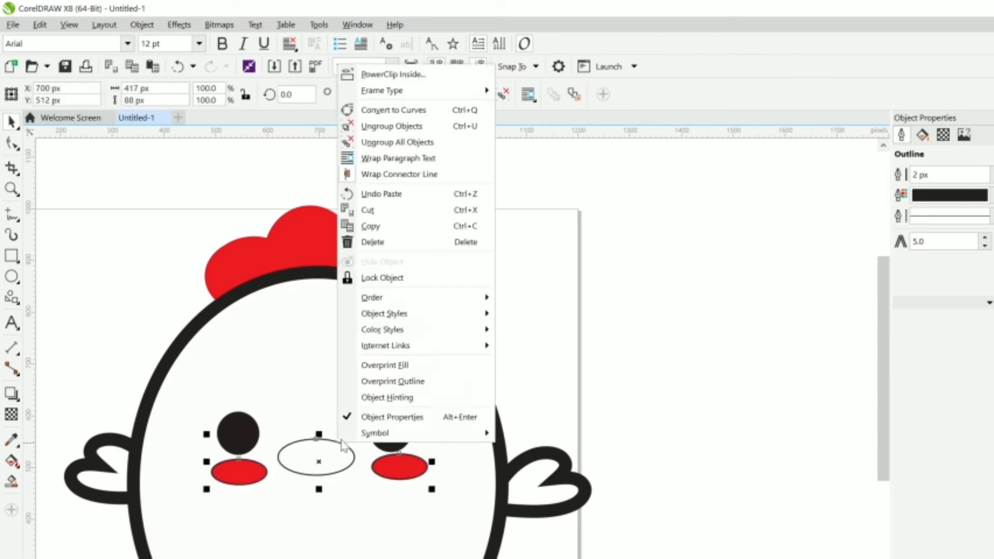
click(410, 142)
click(324, 461)
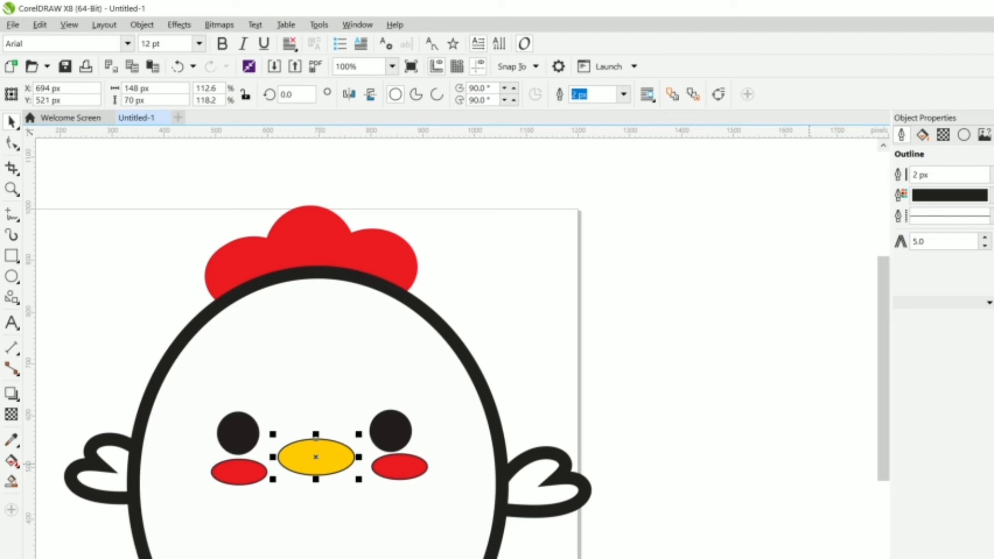
- Fill the left and right cheek ellipses with magenta
click(257, 473)
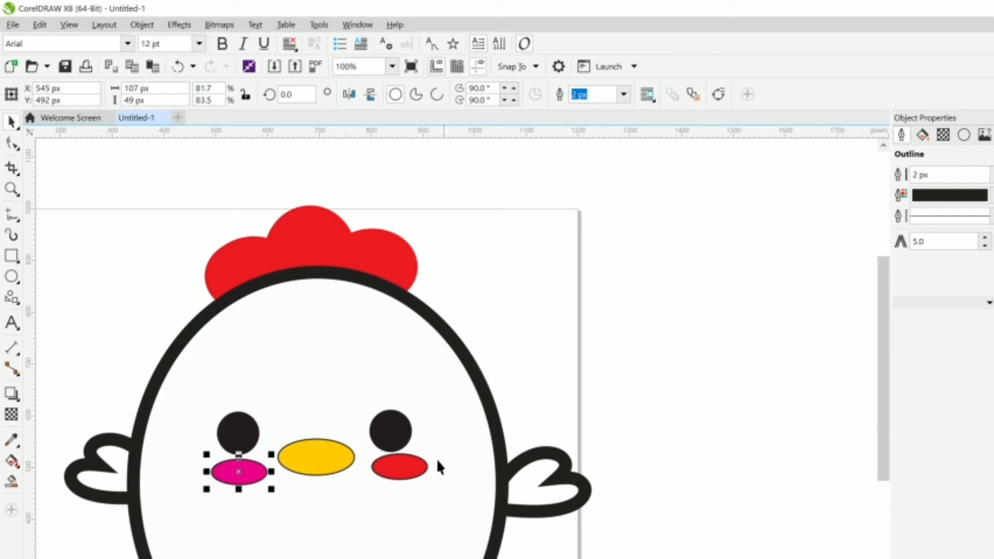
click(422, 470)
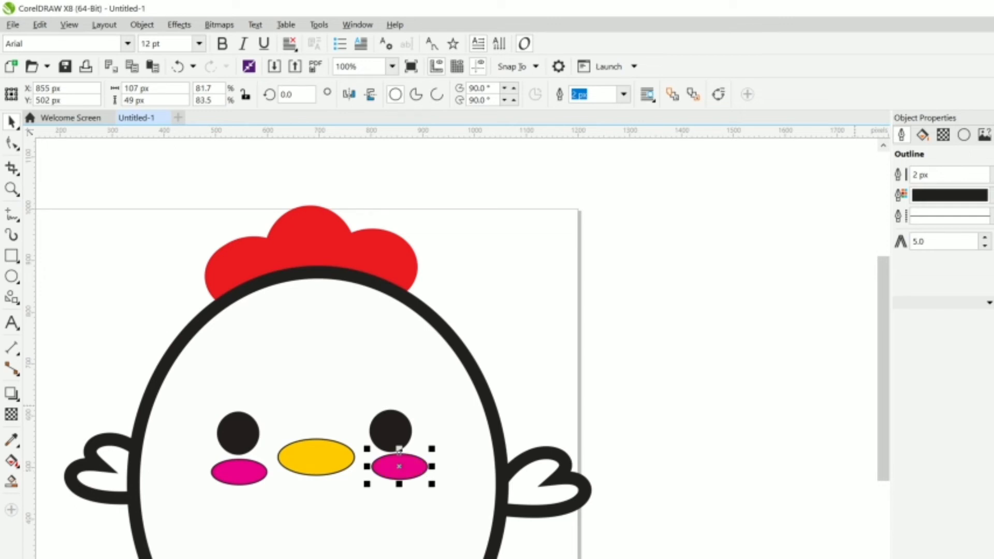
click(722, 300)
- Recolour both cheek ellipses from magenta to a pinkish red
click(401, 466)
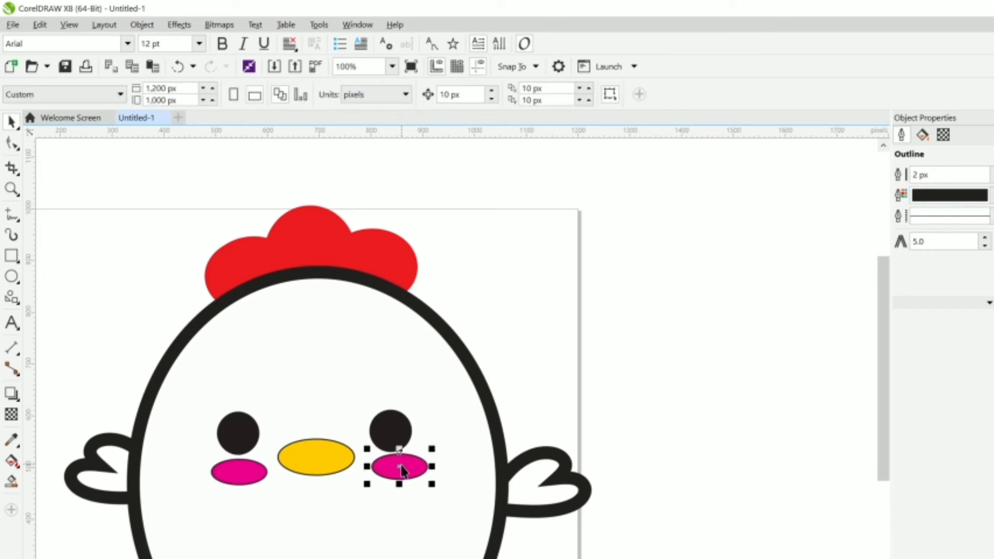
drag(658, 558, 185, 450)
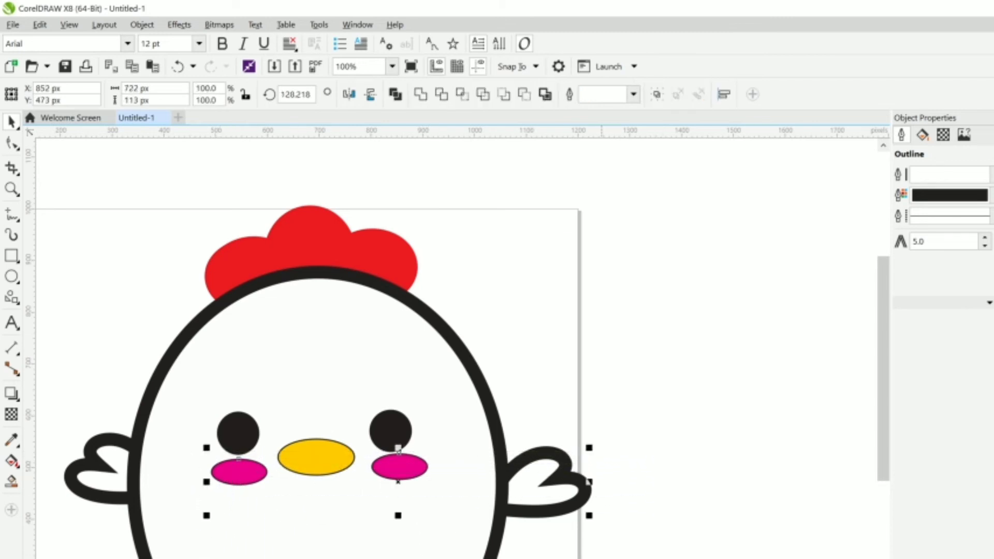
click(422, 457)
double_click(394, 466)
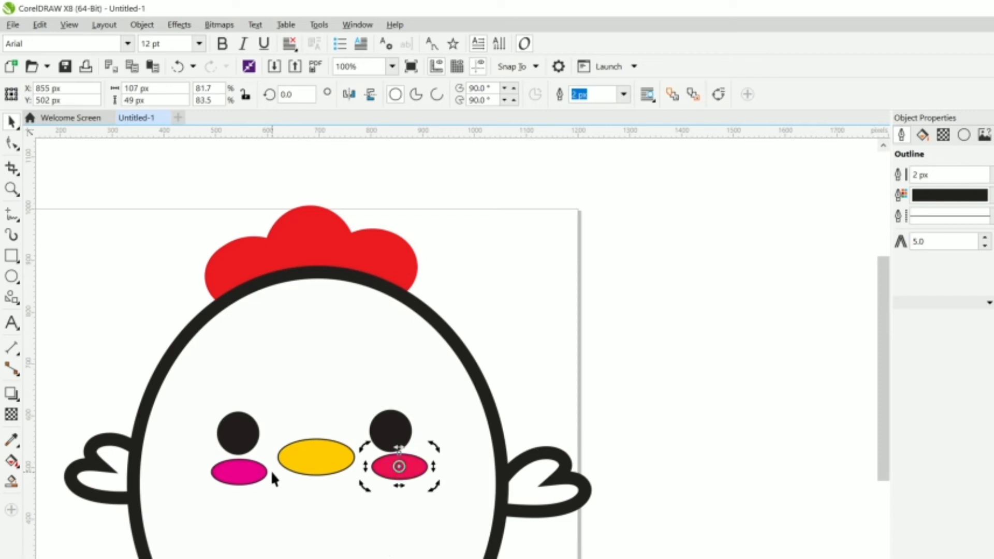
click(237, 469)
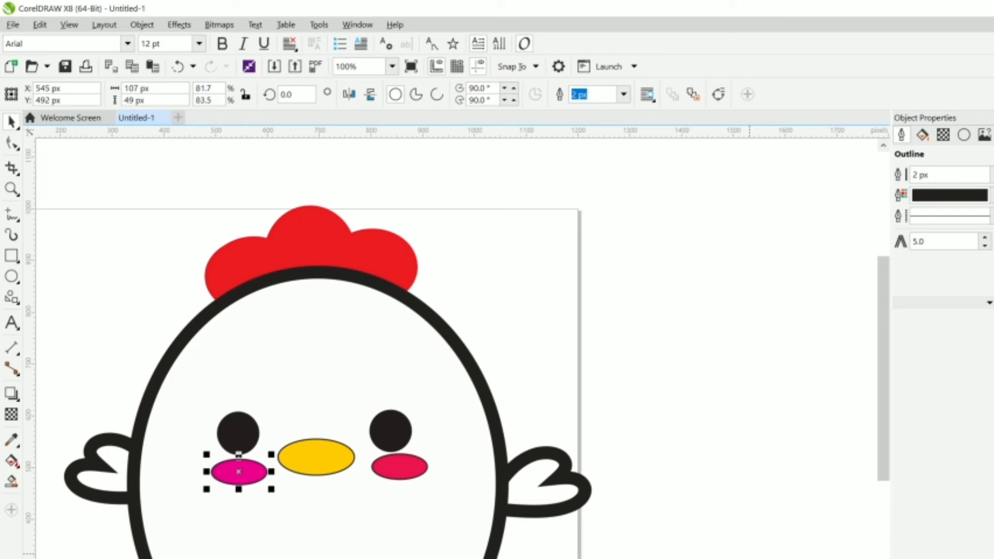
key(Escape)
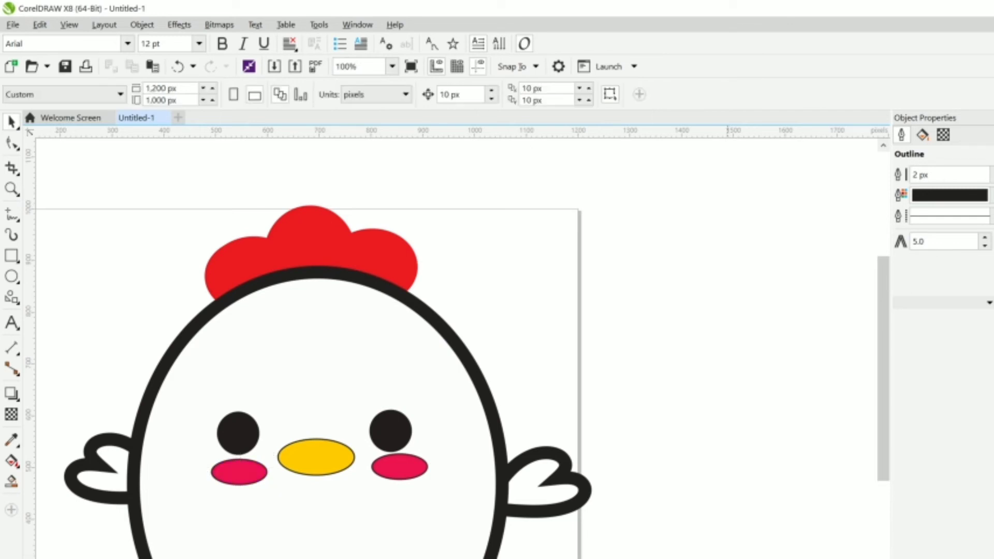
- Weld the heart-shaped wing on the chicken's right-hand side of the page to the body ellipse
scroll(459, 472, down, 2)
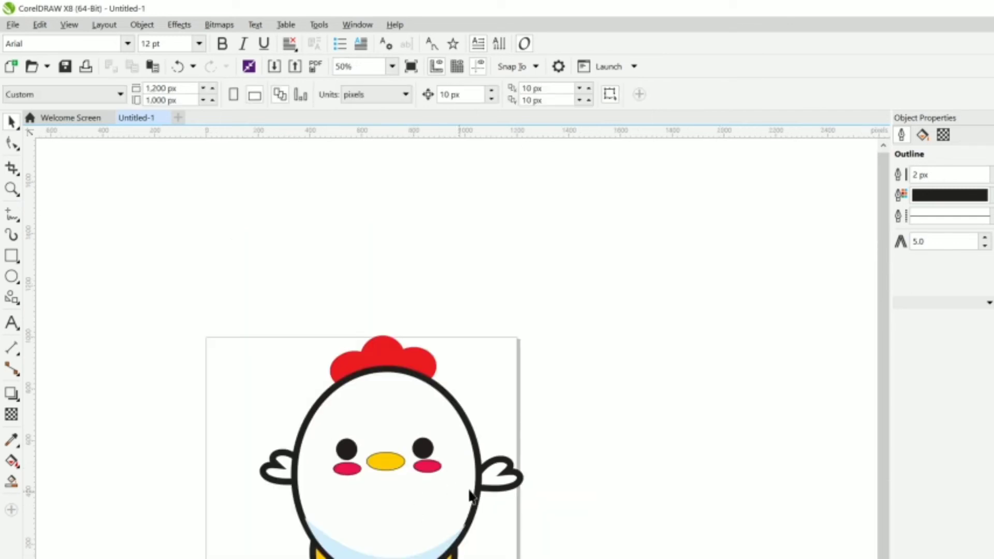
drag(565, 519, 451, 443)
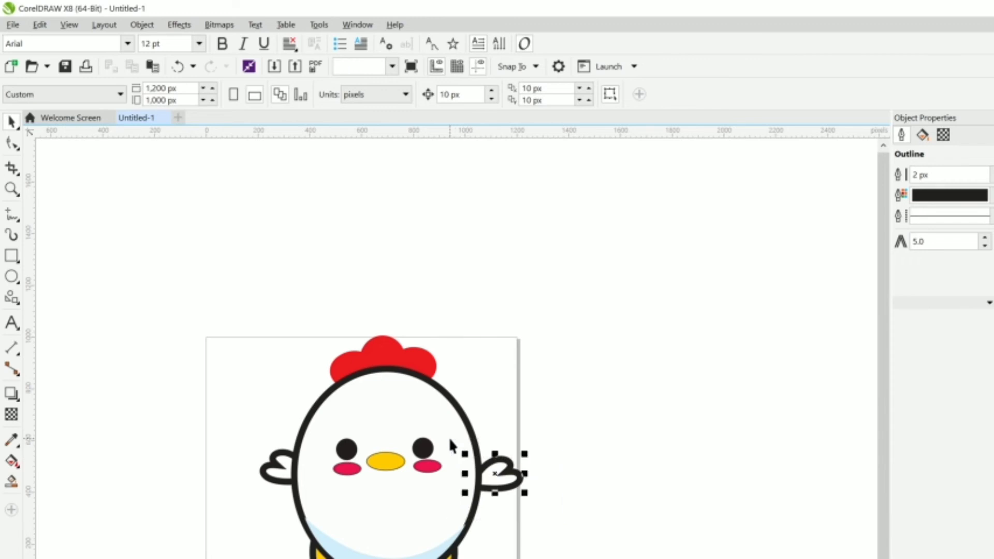
click(426, 503)
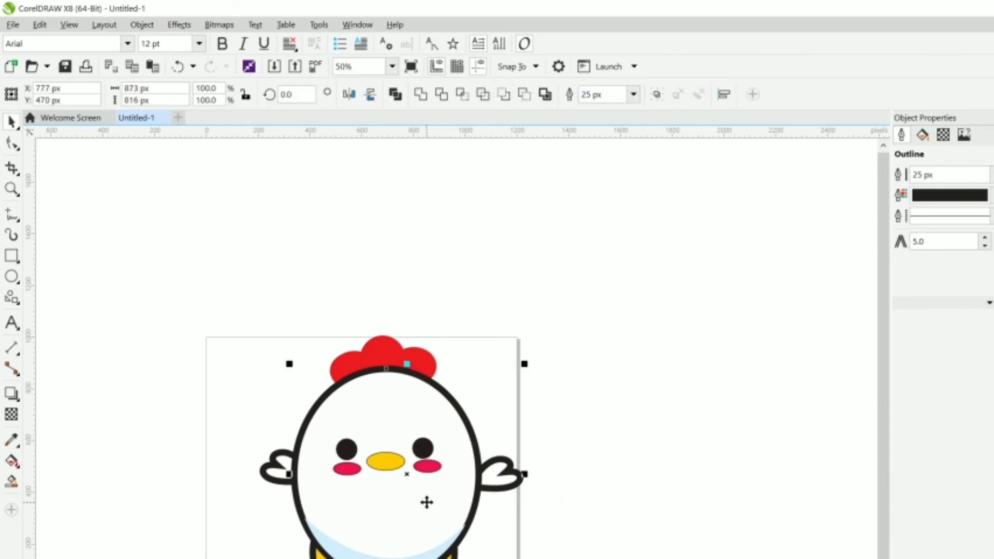
click(421, 94)
click(290, 276)
- Weld the remaining heart-shaped wing on the left side of the chicken to the body outline
scroll(312, 491, up, 2)
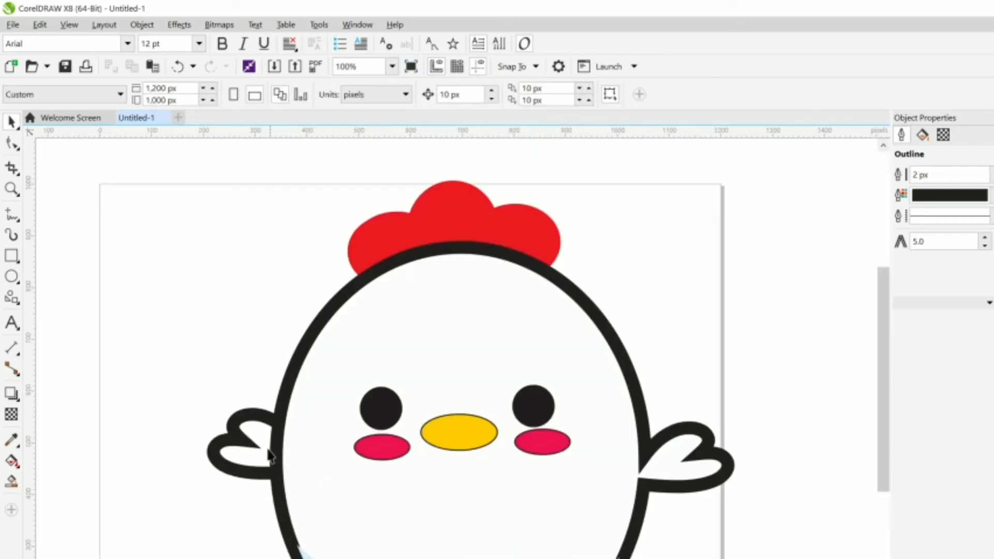
click(254, 439)
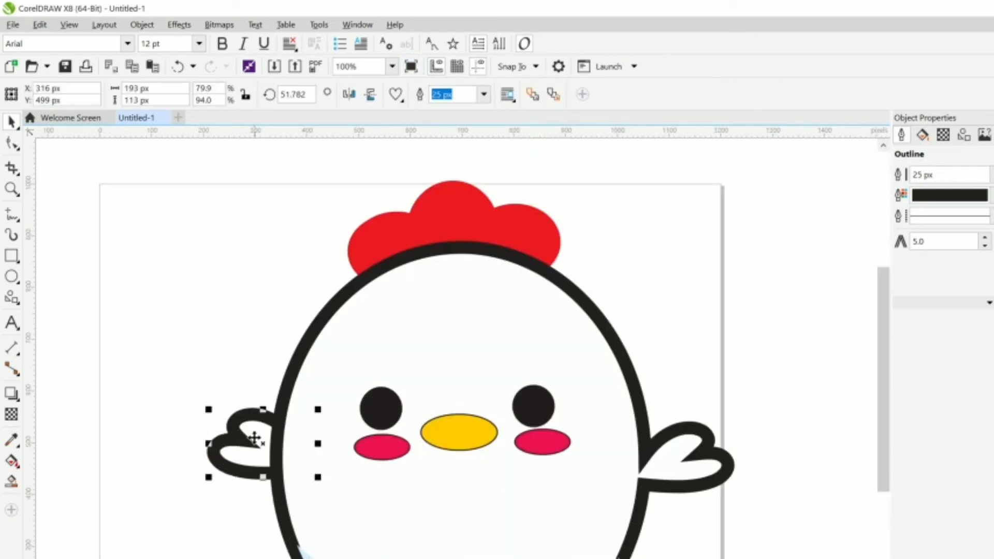
click(354, 528)
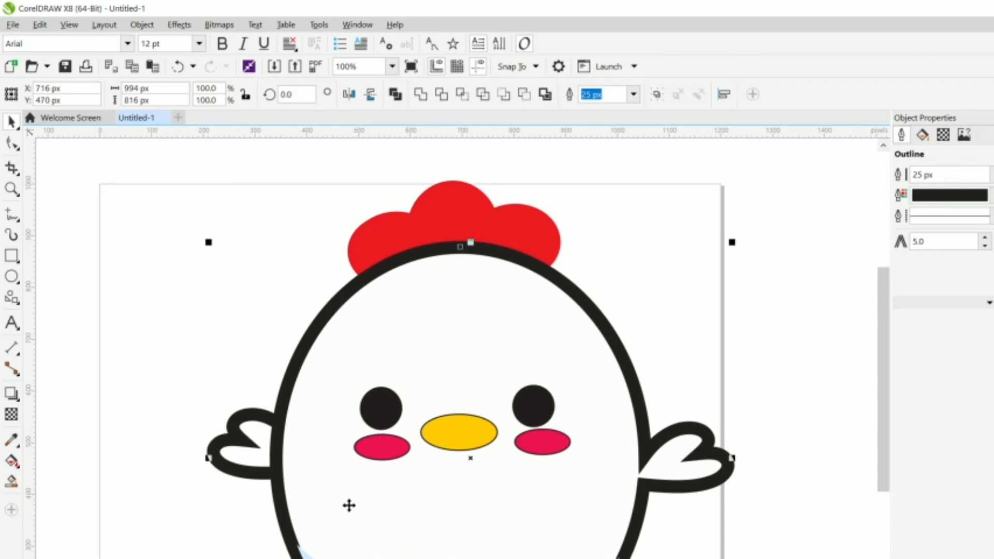
click(421, 94)
scroll(206, 251, down, 1)
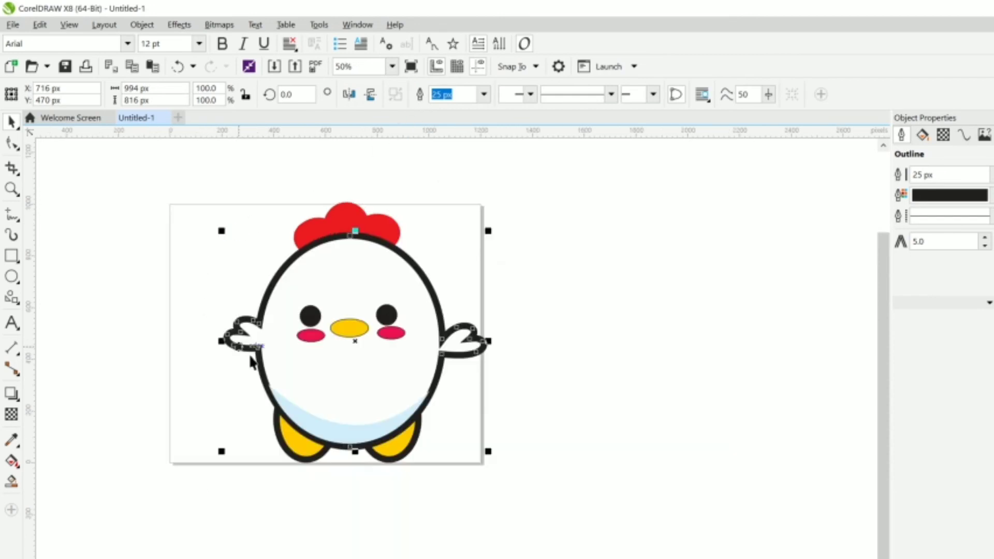
click(495, 408)
- Move the curve node where the upper edge of the right wing meets the body slightly upward with the Shape tool
scroll(433, 343, up, 3)
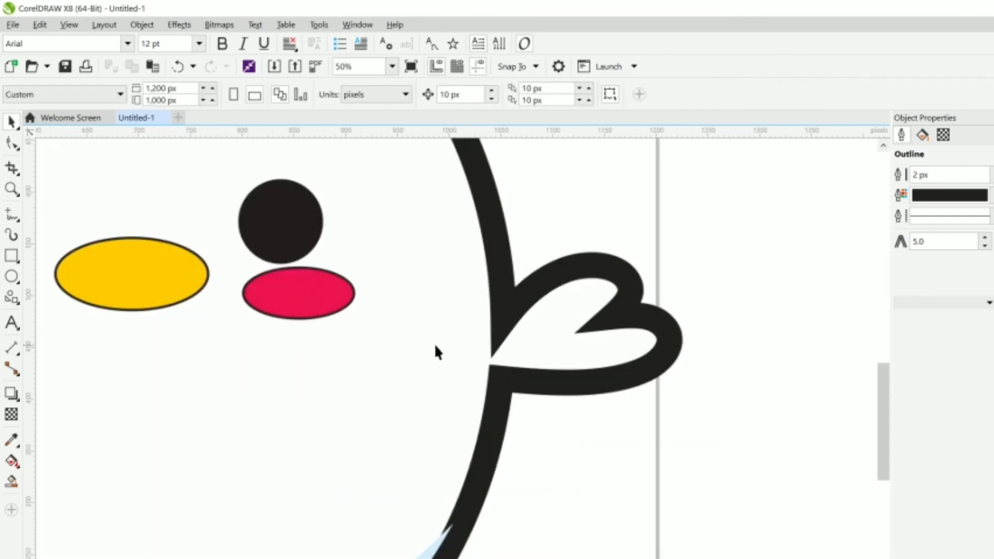
click(494, 342)
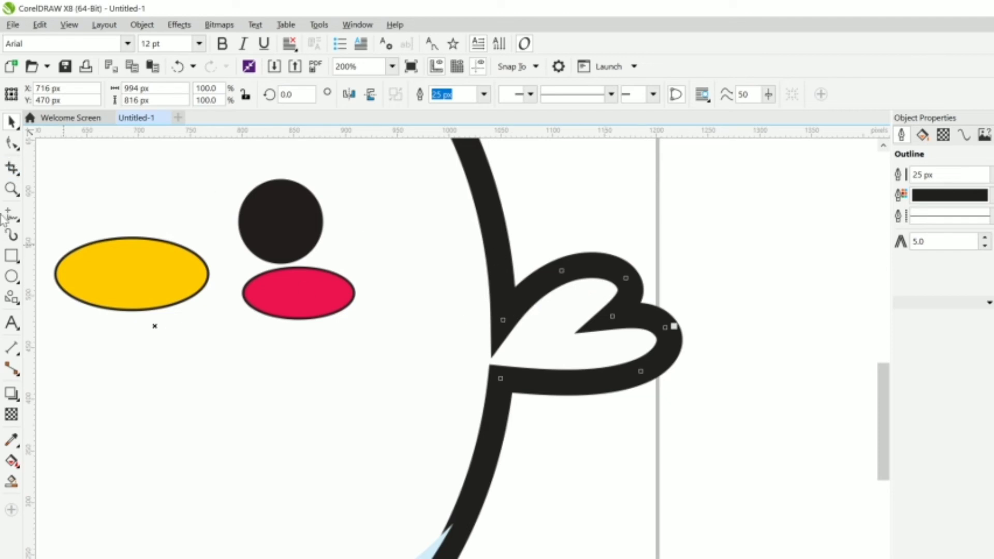
click(16, 140)
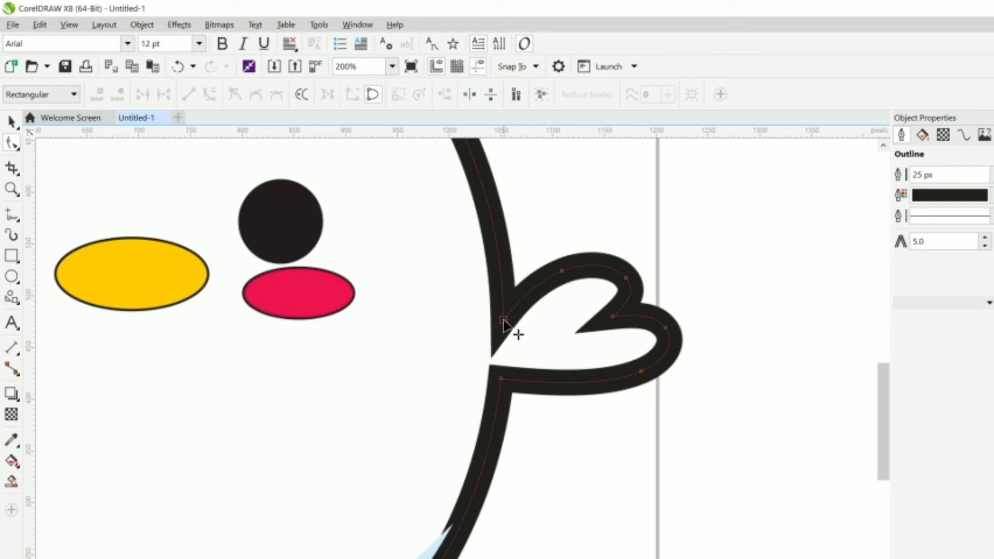
drag(503, 321, 503, 299)
scroll(508, 337, down, 2)
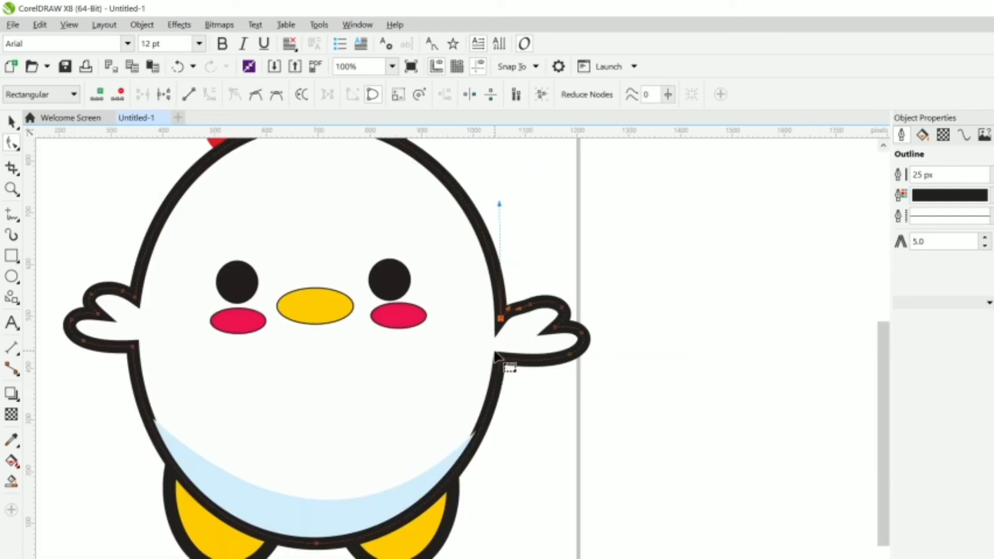
scroll(396, 499, down, 1)
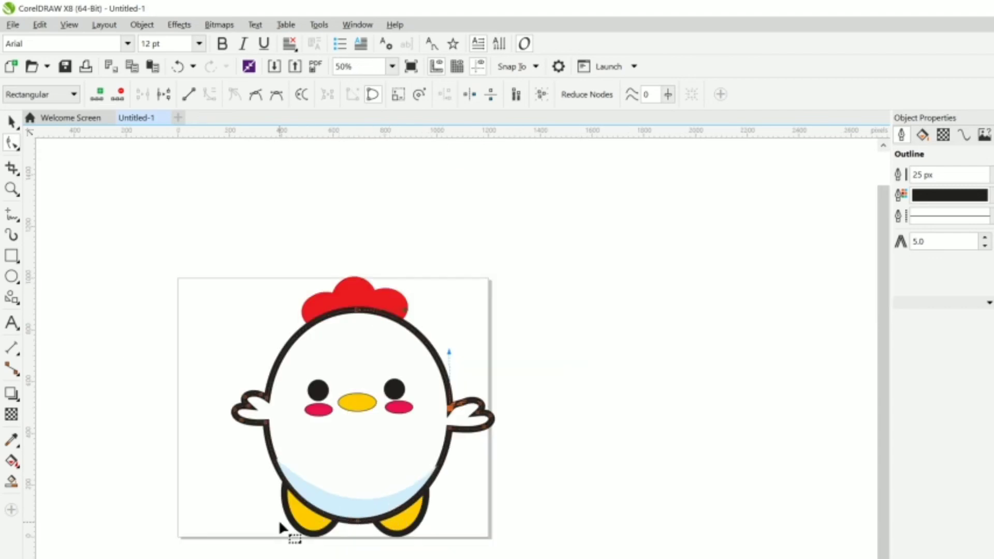
click(15, 145)
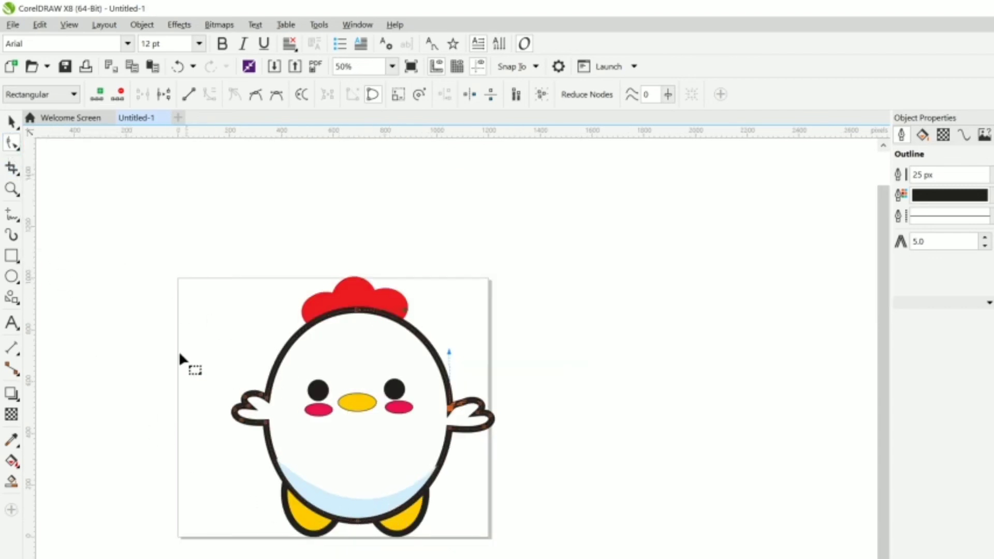
click(11, 123)
click(170, 286)
- Try to draw a freehand line between the two tips of the light-blue belly shading, and undo it
scroll(322, 496, up, 2)
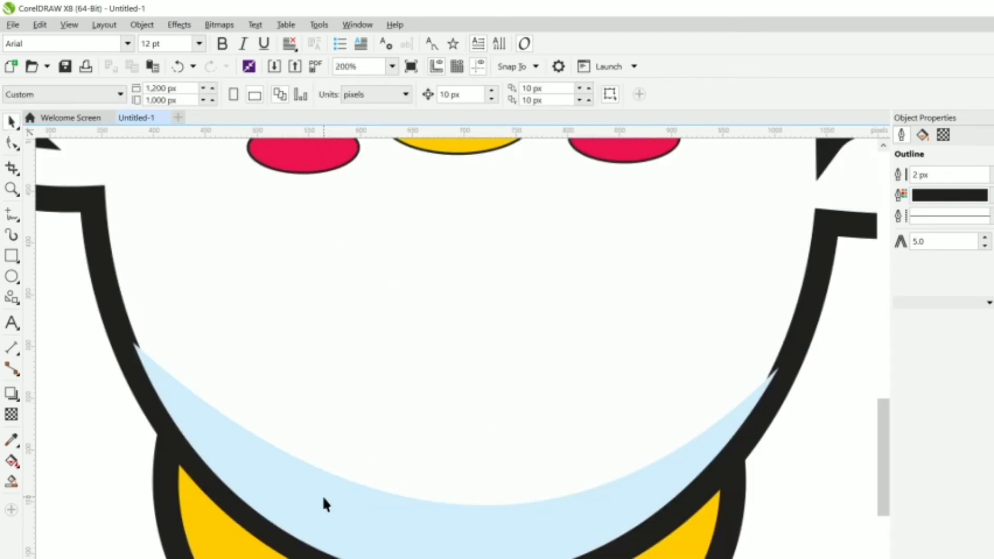
click(322, 495)
scroll(323, 495, down, 2)
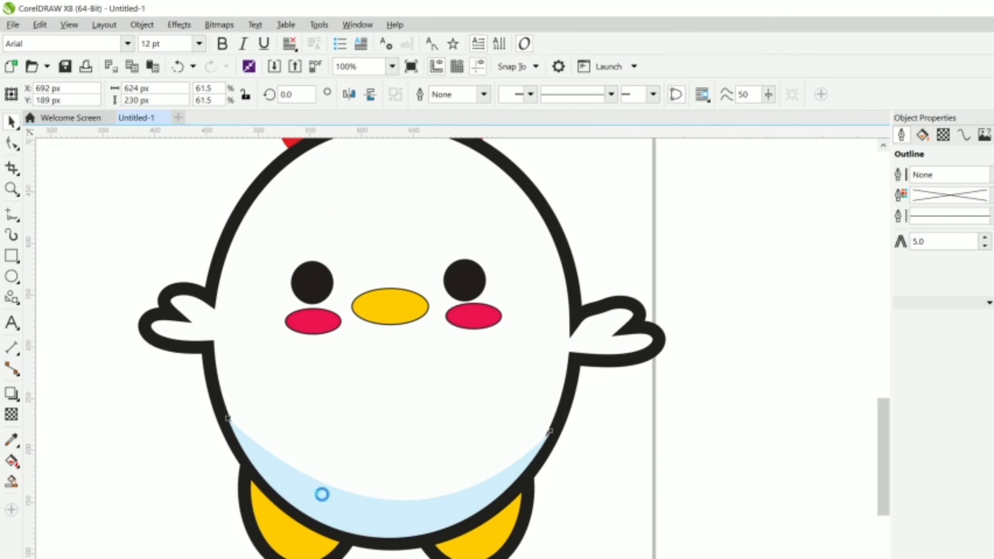
scroll(322, 494, up, 2)
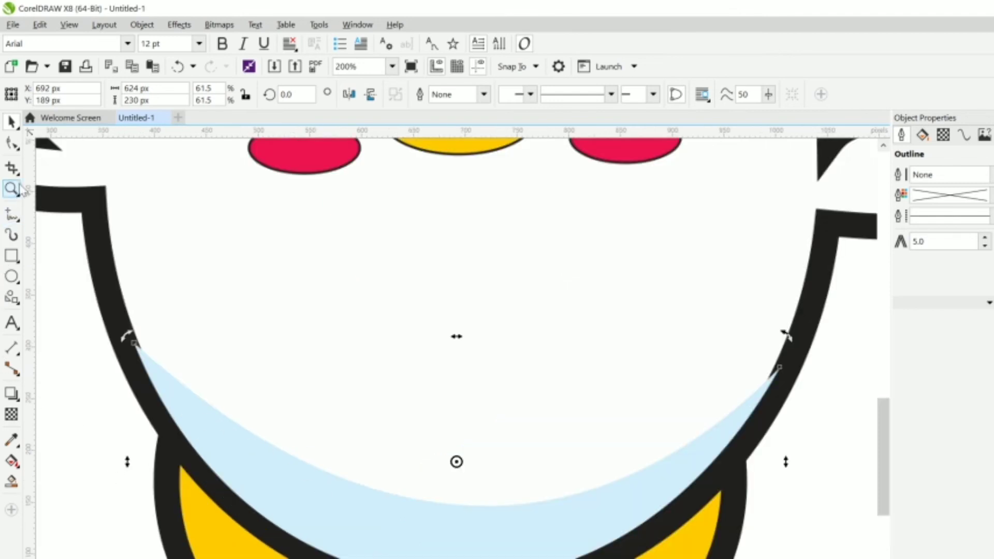
click(12, 142)
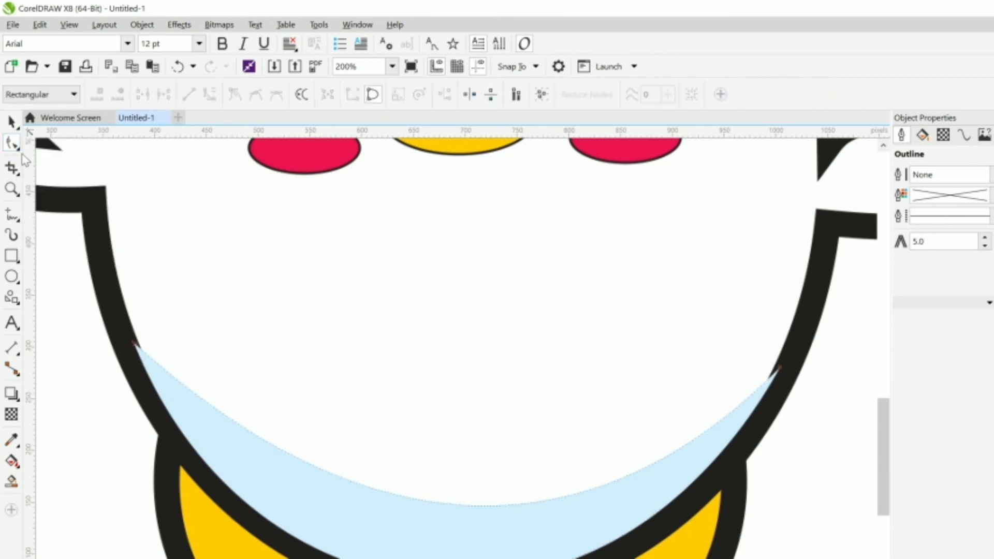
click(16, 150)
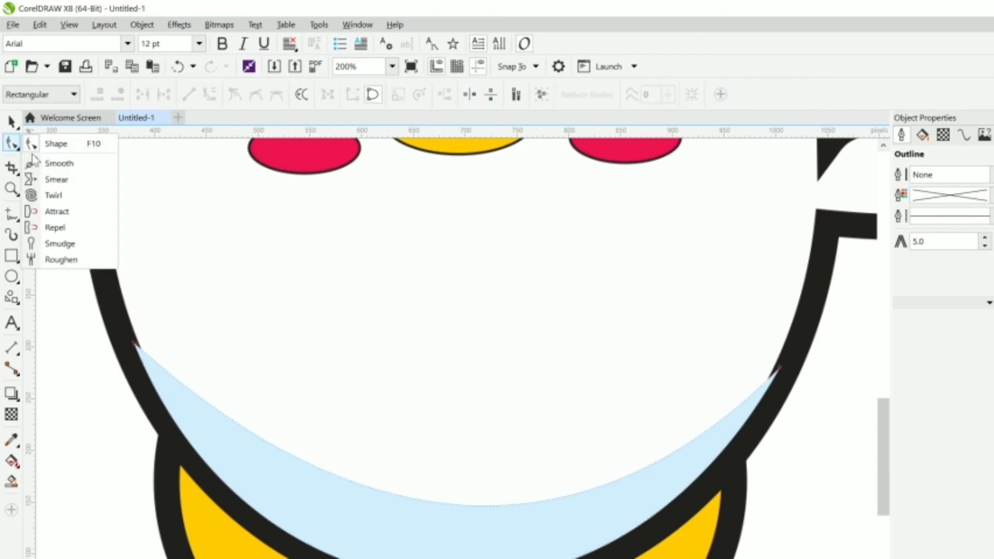
click(48, 165)
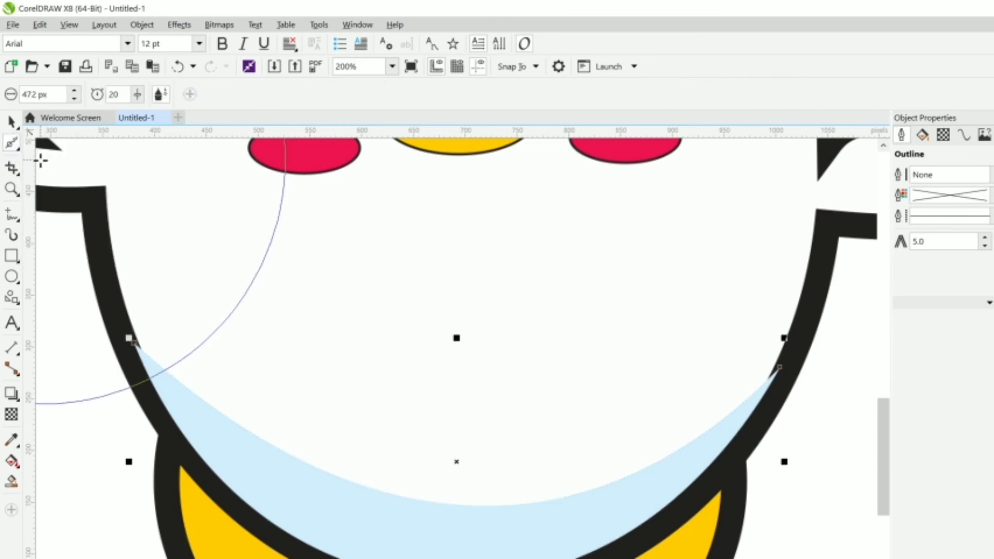
click(21, 220)
click(46, 212)
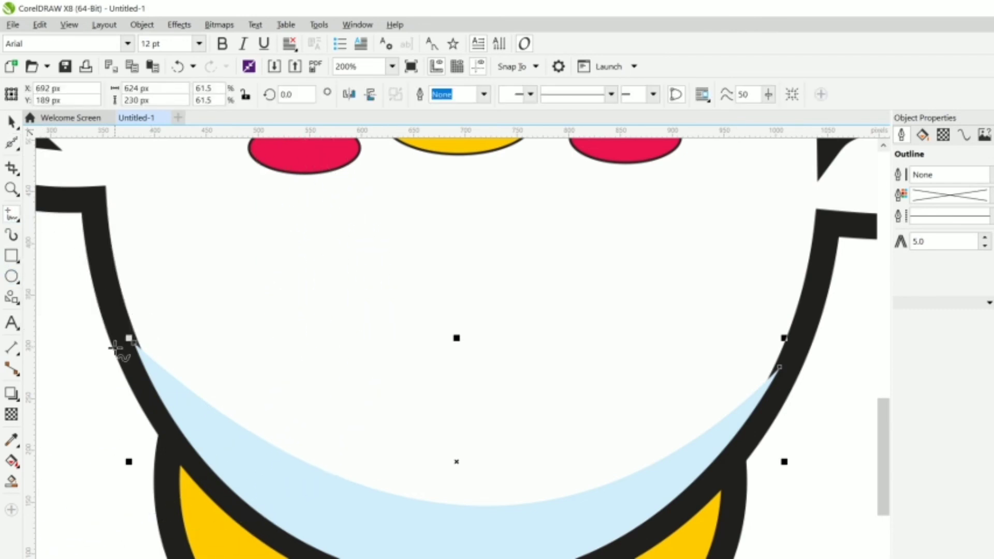
mouse_move(134, 343)
mouse_down()
mouse_move(805, 484)
mouse_move(791, 367)
mouse_move(778, 366)
mouse_up()
key(ctrl+z)
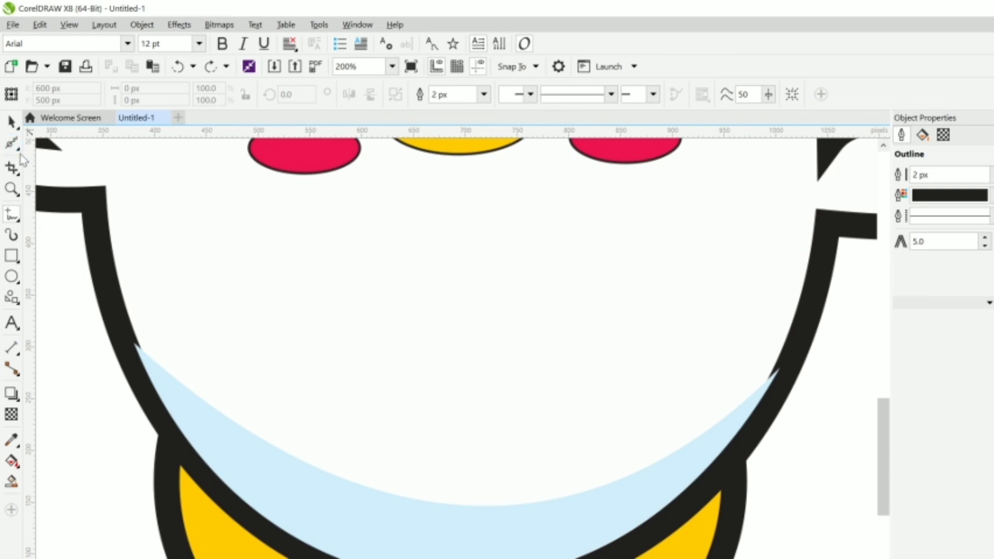
- Try to join the two tips of the light-blue belly shading with straight 2-point lines
click(20, 235)
click(21, 227)
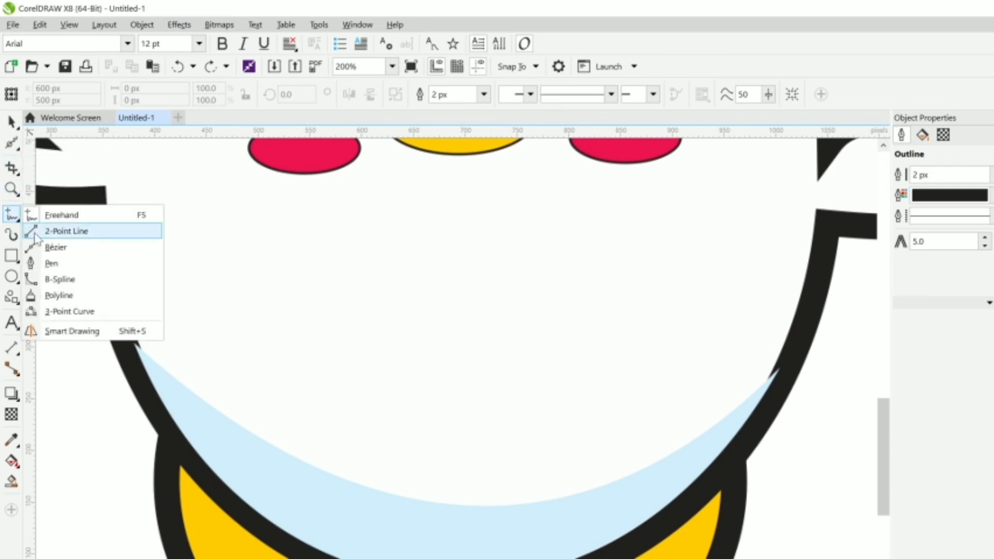
click(57, 232)
drag(140, 345, 639, 375)
drag(613, 377, 429, 374)
drag(425, 375, 147, 344)
mouse_move(147, 343)
mouse_down()
mouse_move(139, 345)
mouse_move(256, 344)
mouse_move(699, 386)
mouse_move(777, 371)
mouse_up()
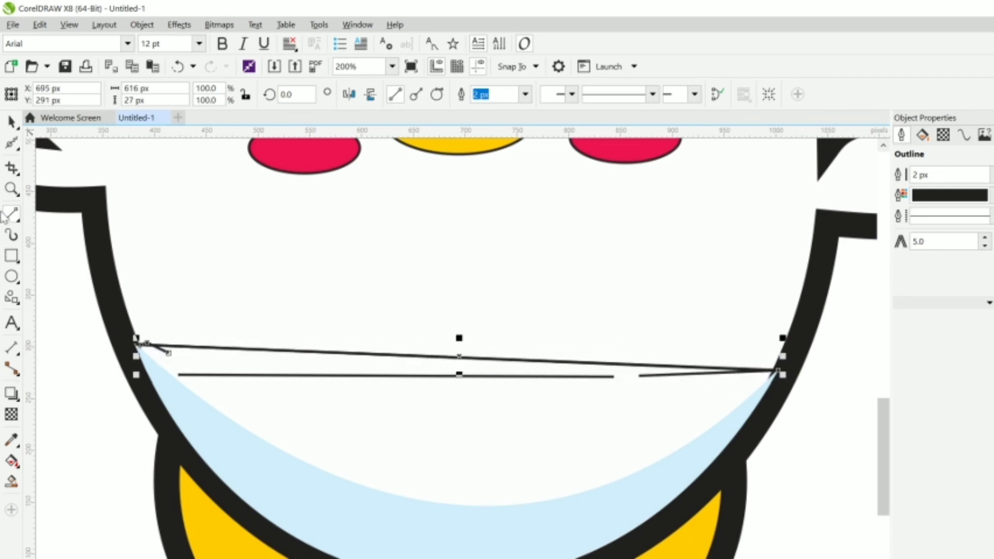
key(Escape)
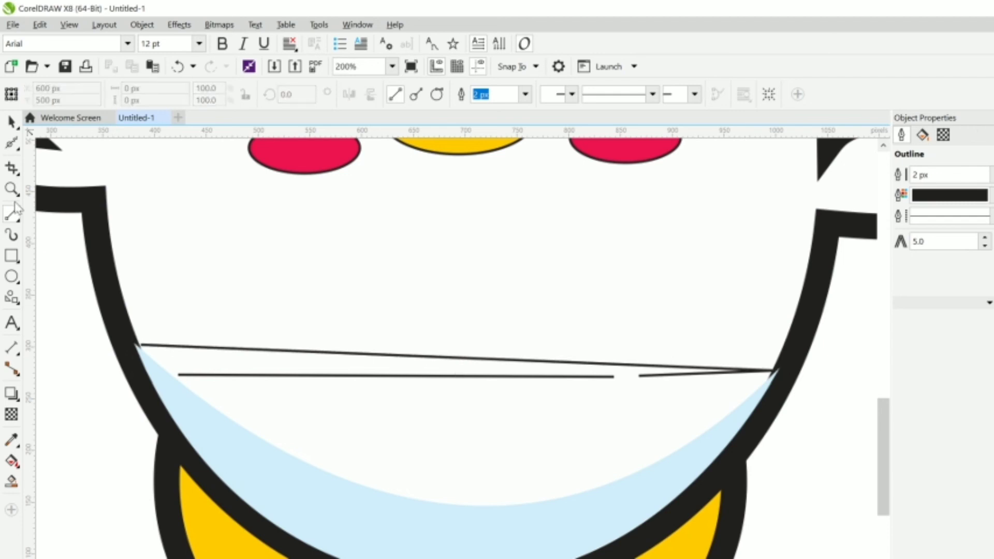
- Undo all the straight lines drawn above the light-blue belly shading, keeping the 2-Point Line tool active
key(ctrl+z)
key(ctrl+z)
key(ctrl+z)
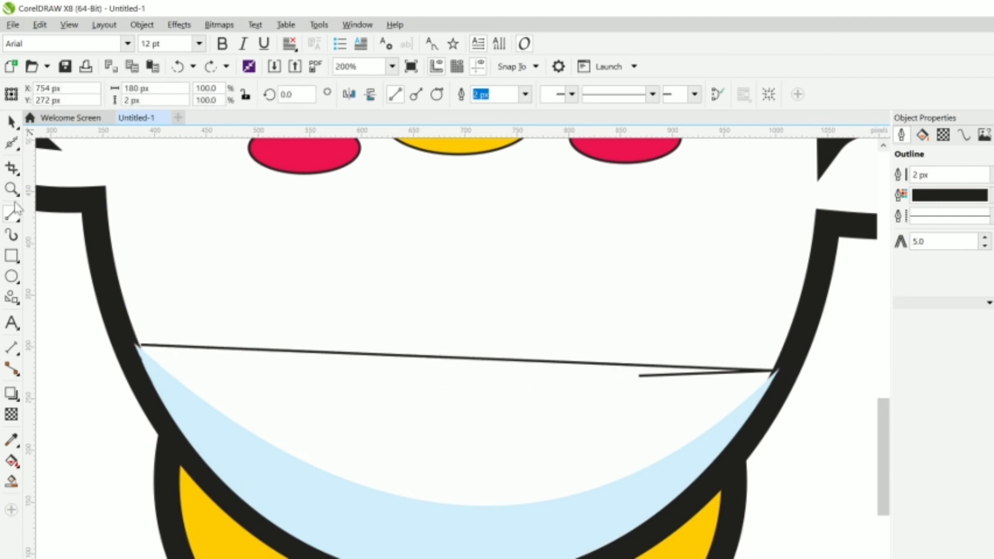
key(ctrl+z)
key(ctrl+z)
click(11, 213)
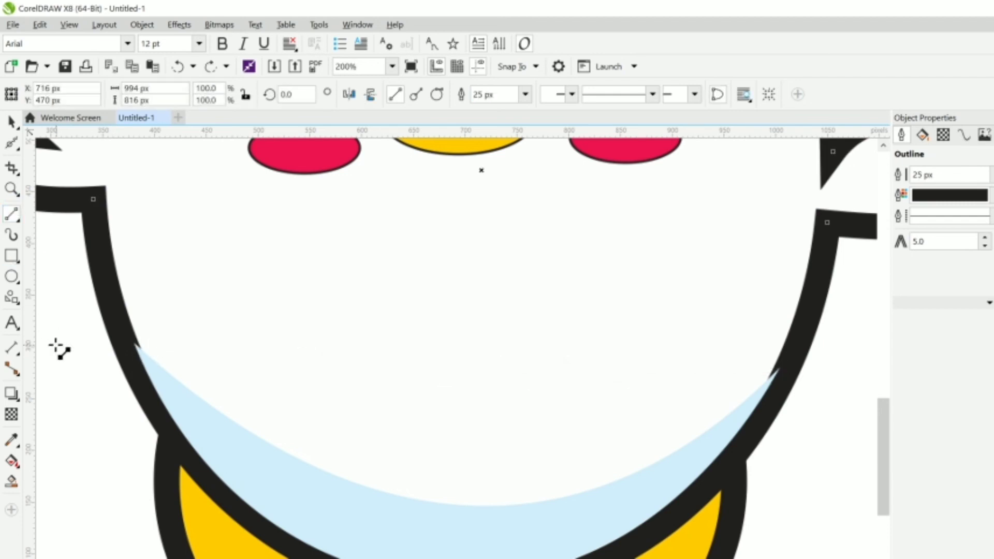
- Draw a straight 2-point line between the light-blue shading's tips, convert it to a curve and bend it down along the belly's lower edge
mouse_move(136, 346)
mouse_down()
mouse_move(698, 350)
mouse_move(816, 373)
mouse_move(181, 360)
mouse_move(136, 347)
mouse_up()
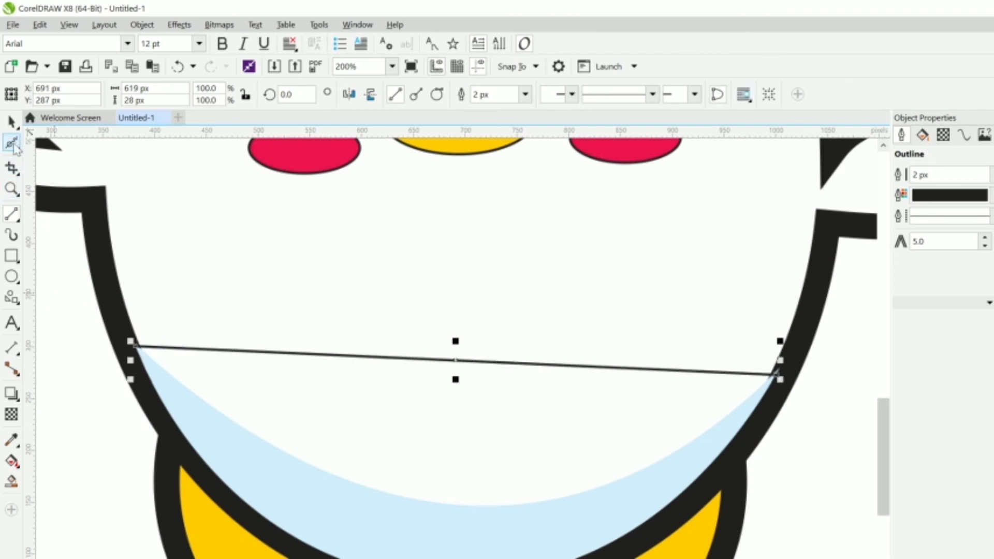
click(18, 152)
click(47, 143)
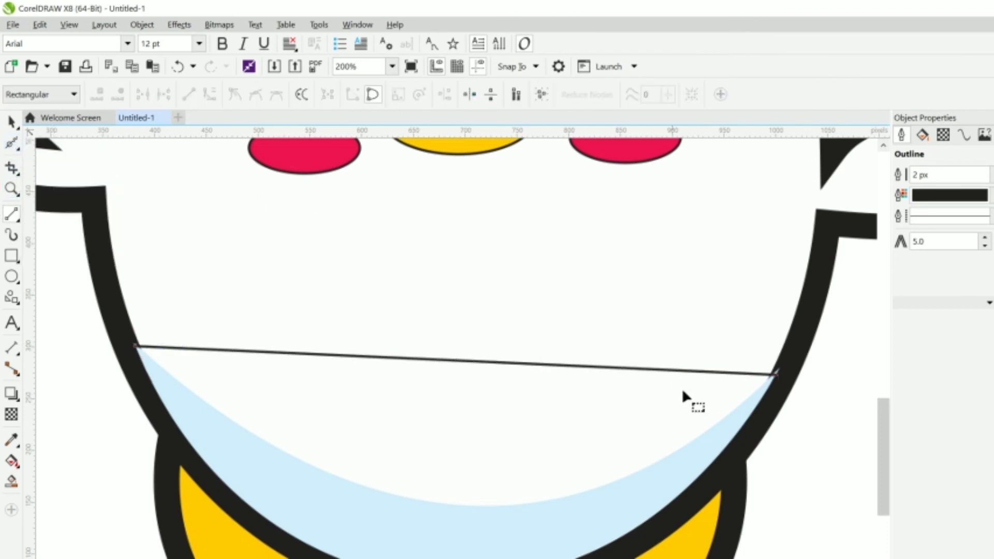
right_click(479, 361)
click(513, 422)
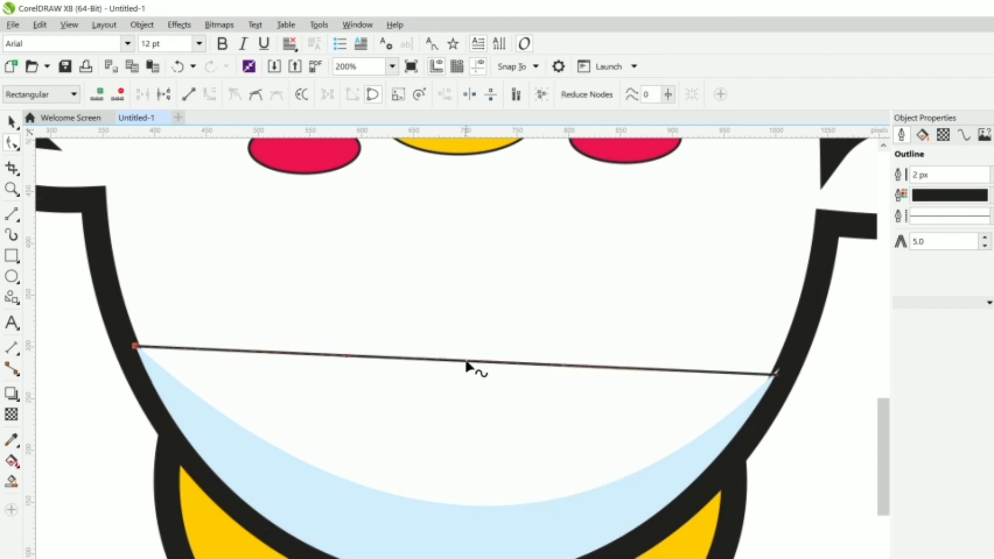
drag(466, 365, 433, 558)
- Reshape the bent lower curve so it follows the inside of the body's black outline on both sides
click(440, 528)
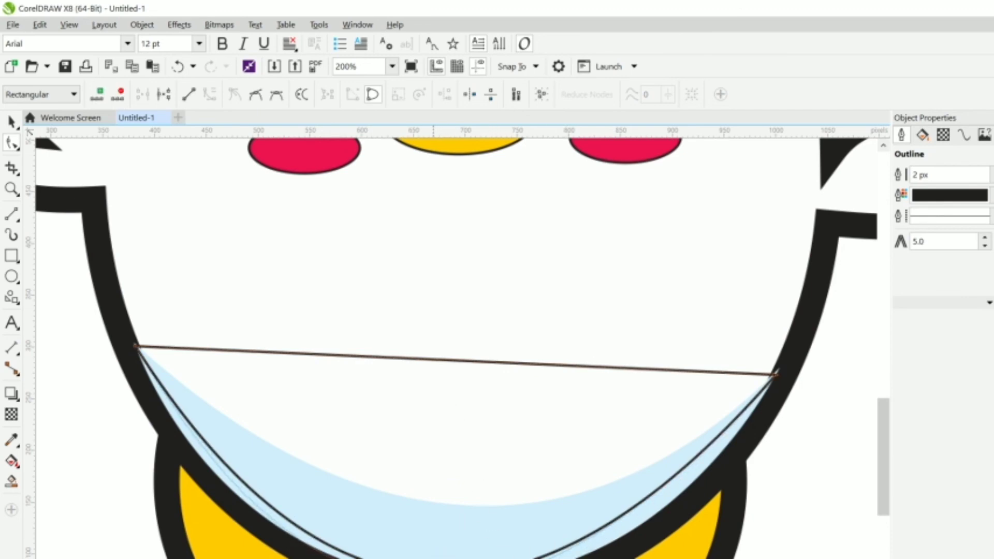
click(548, 507)
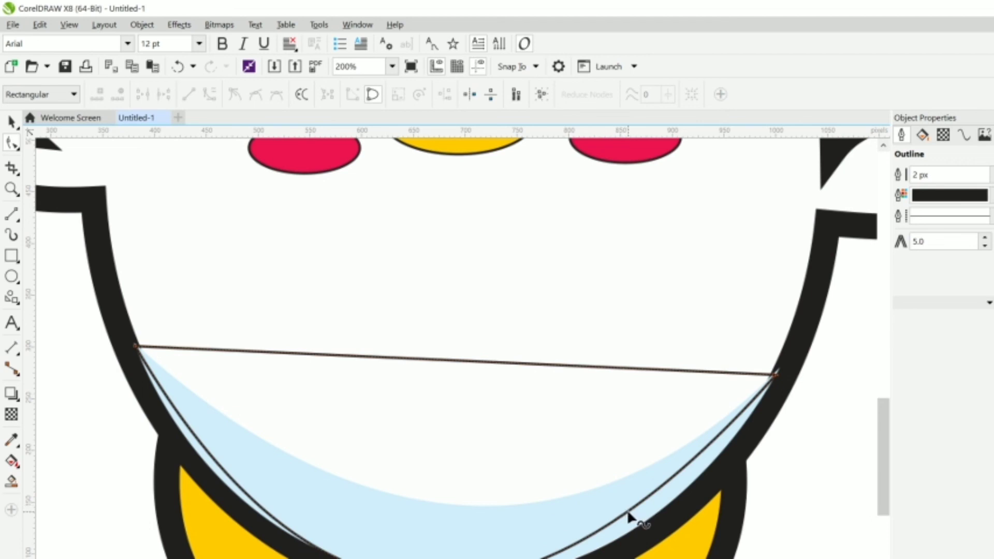
click(641, 525)
drag(641, 525, 651, 519)
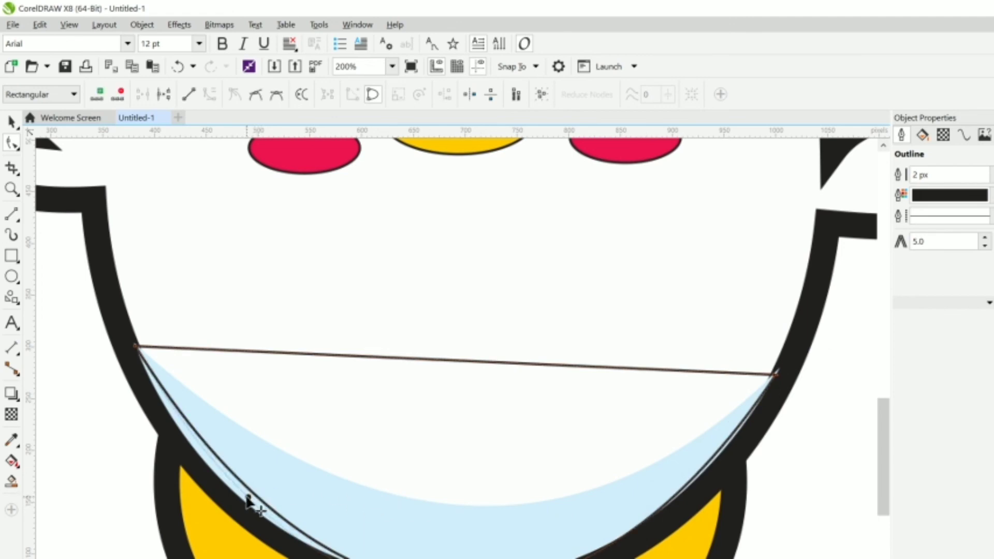
drag(239, 498, 240, 500)
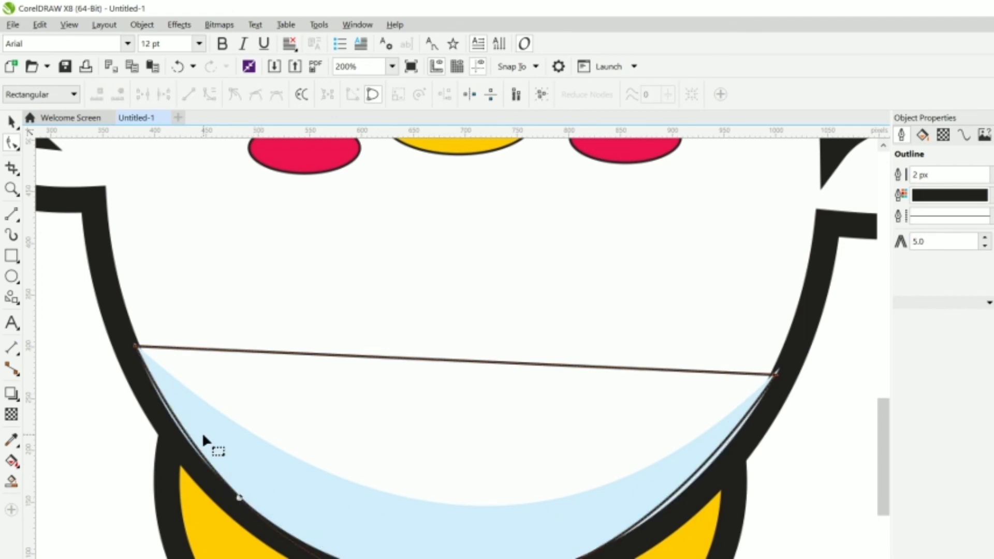
click(176, 425)
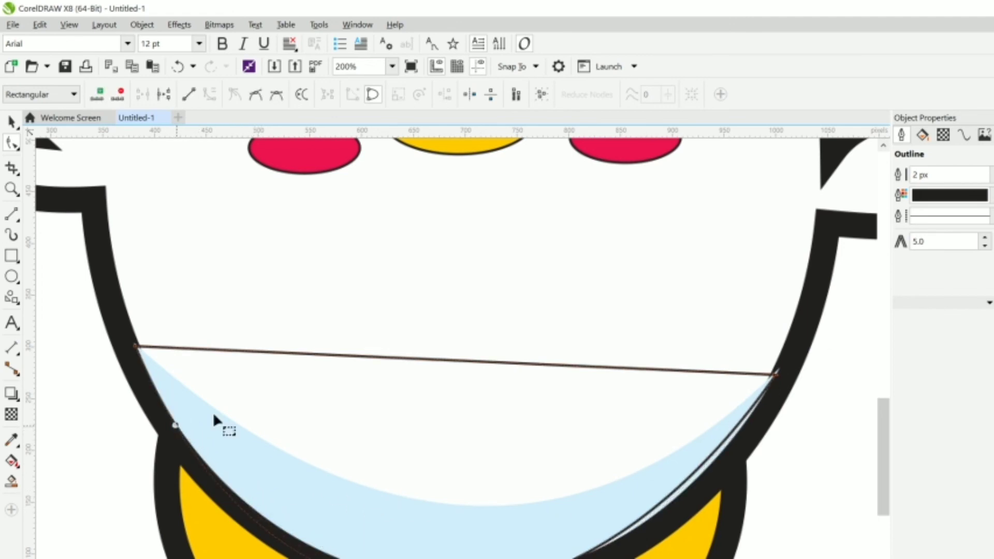
- Convert the remaining straight segment to a curve and bend it down along the upper edge of the light-blue shading
click(453, 361)
right_click(451, 360)
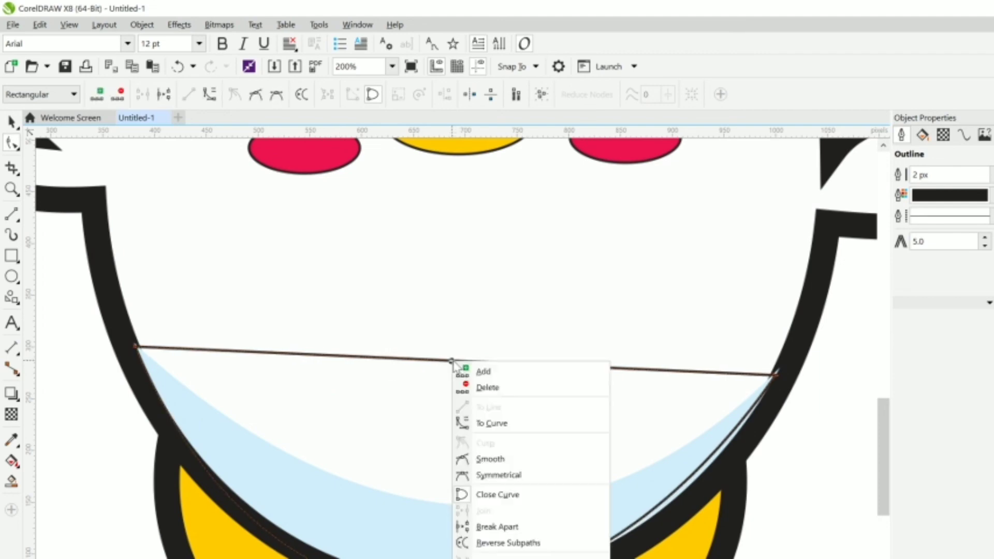
click(505, 424)
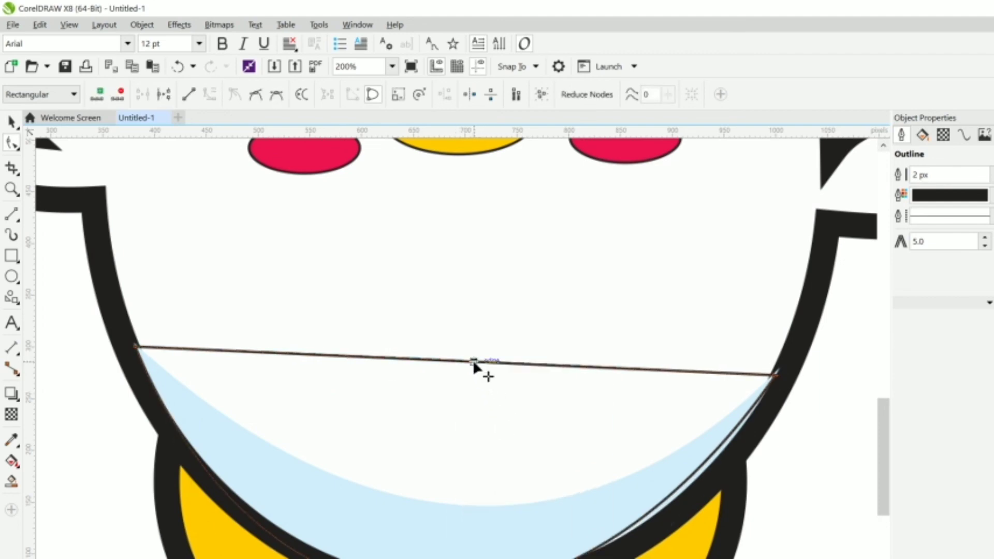
drag(473, 362, 466, 504)
scroll(472, 507, down, 2)
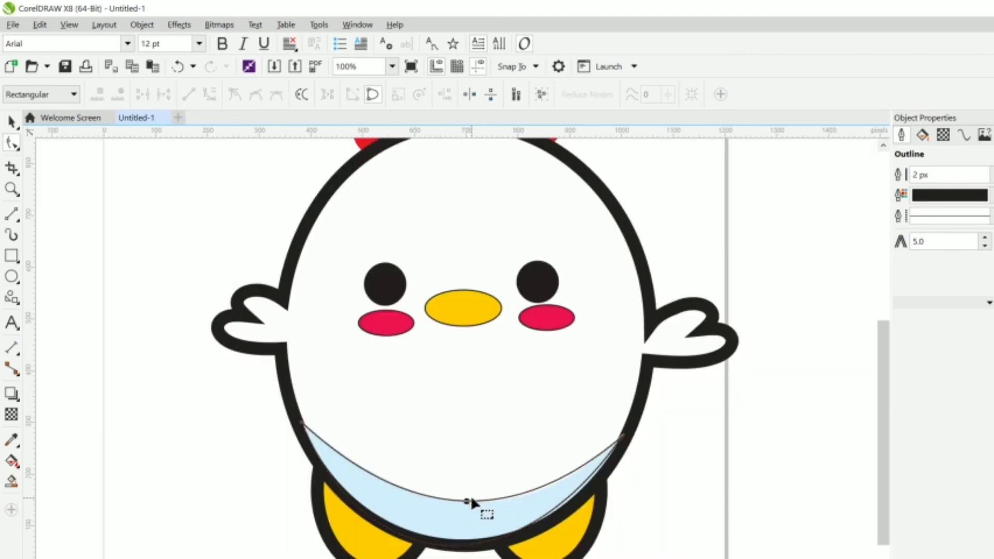
- Fit the lower curve to the body outline on the right side and fill the closed crescent with sky blue
scroll(594, 526, up, 2)
drag(552, 466, 605, 433)
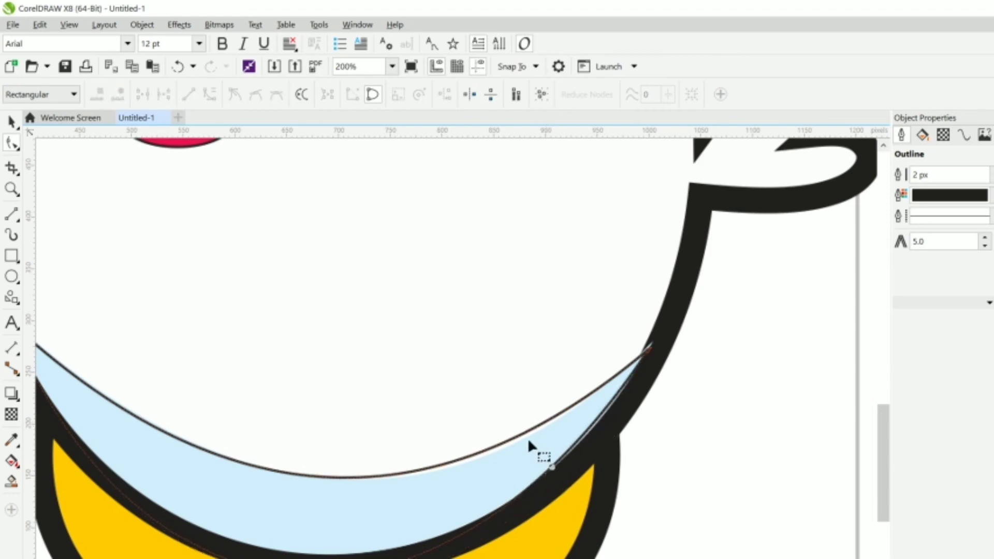
scroll(505, 445, down, 1)
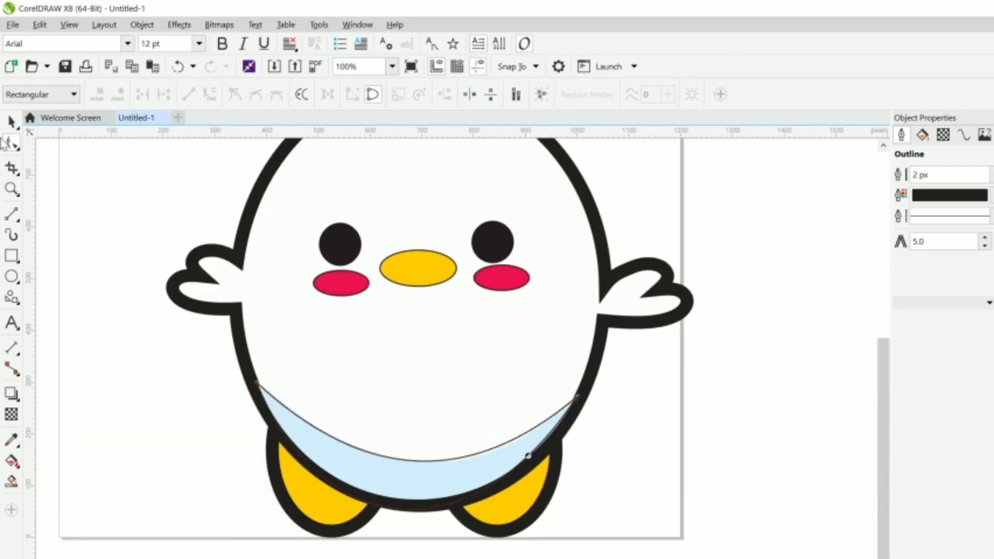
key(space)
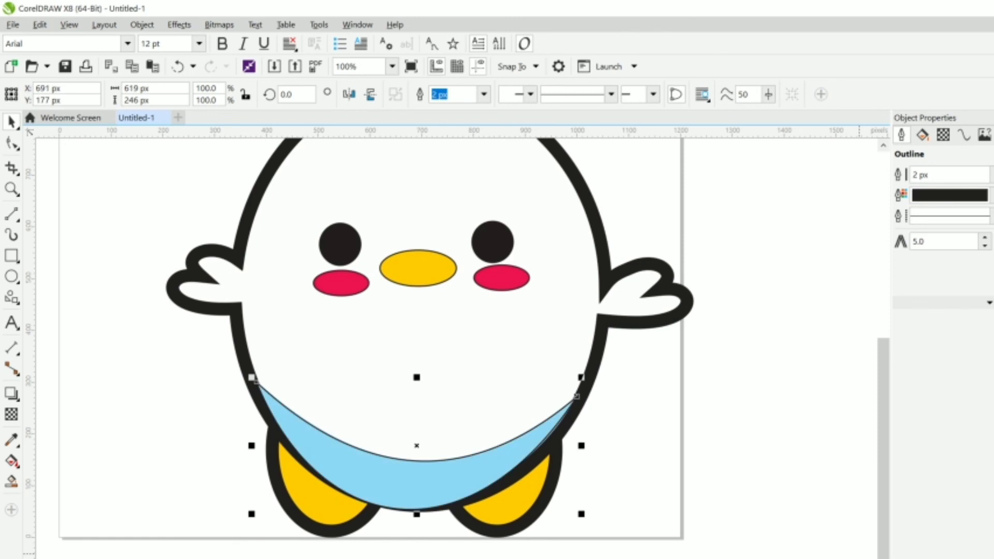
scroll(453, 502, up, 2)
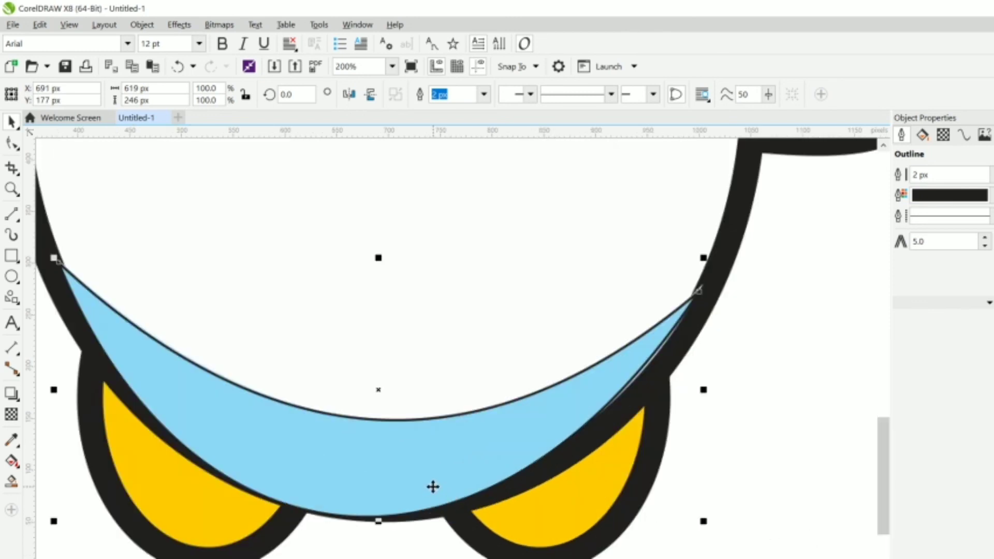
- Move the sky-blue crescent slightly right and down to about X 699 px, Y 163 px, overlapping the body's bottom outline
drag(432, 479, 437, 467)
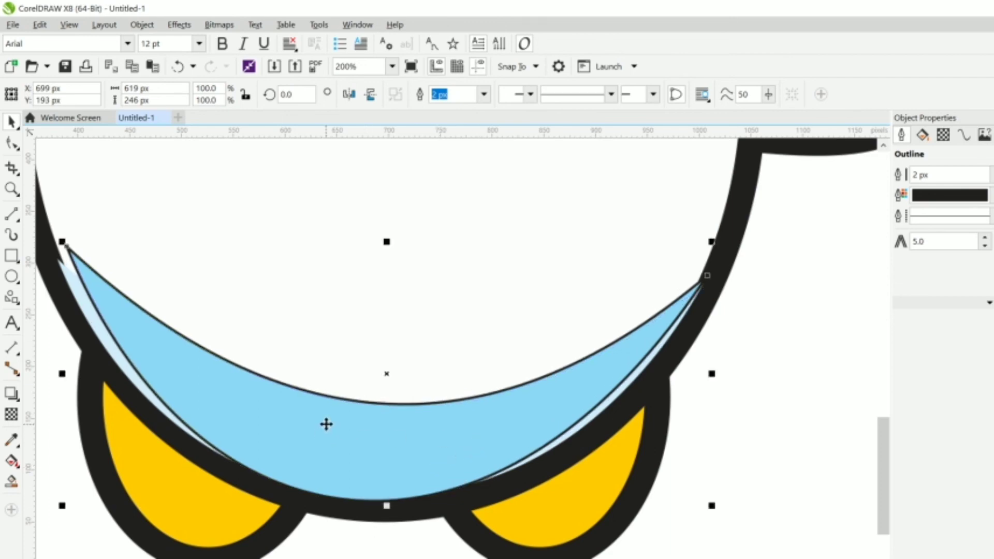
key(Down)
key(Down)
key(Down)
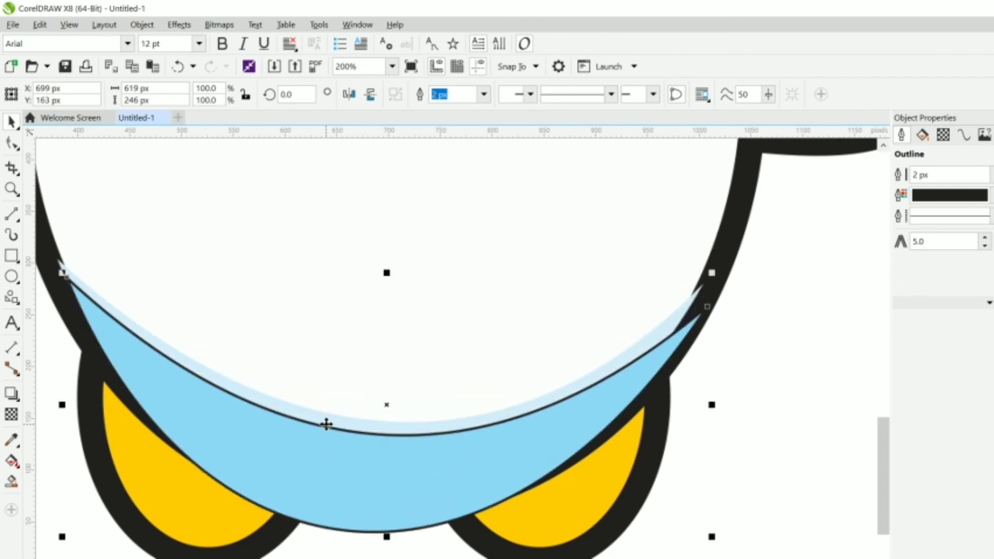
- PowerClip the sky-blue crescent inside the white chicken body
right_click(355, 456)
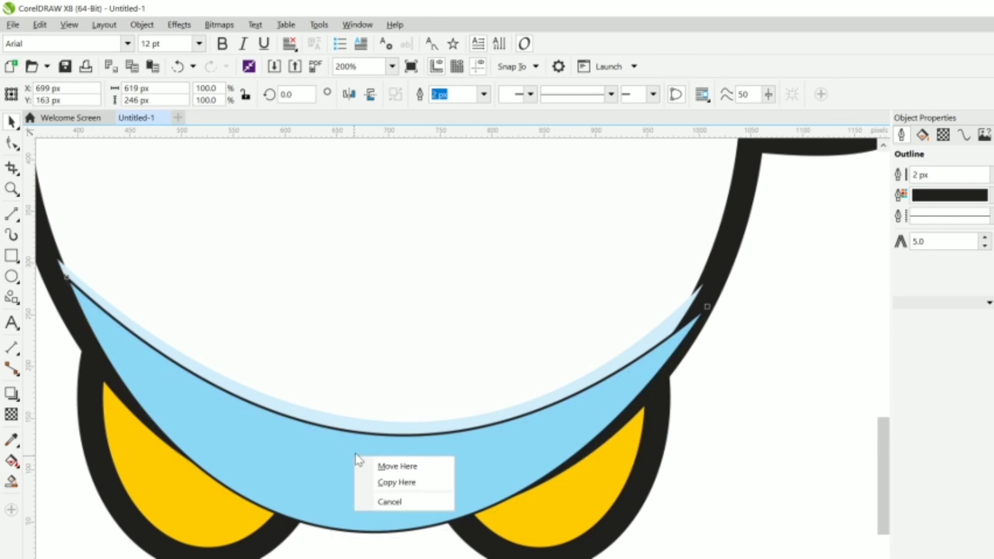
click(352, 449)
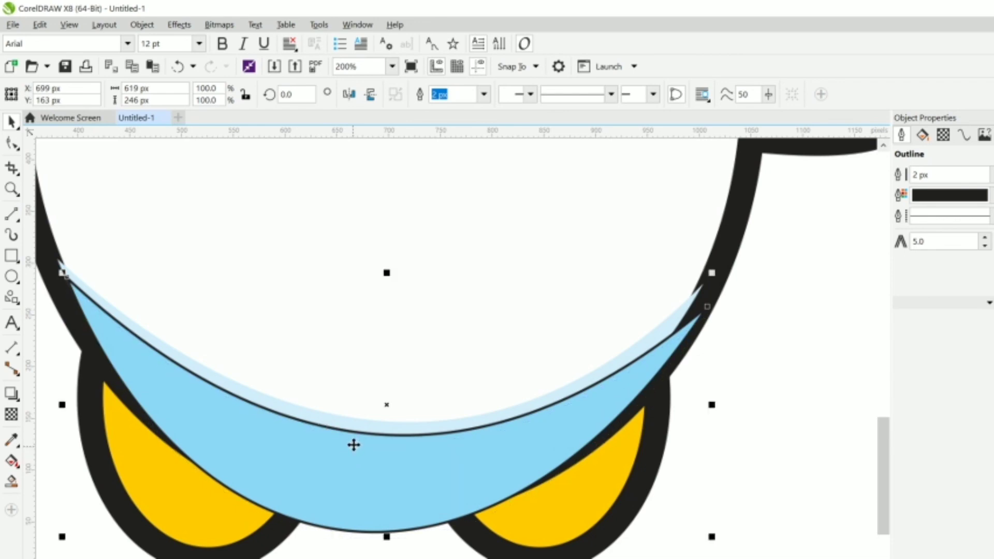
right_click(354, 445)
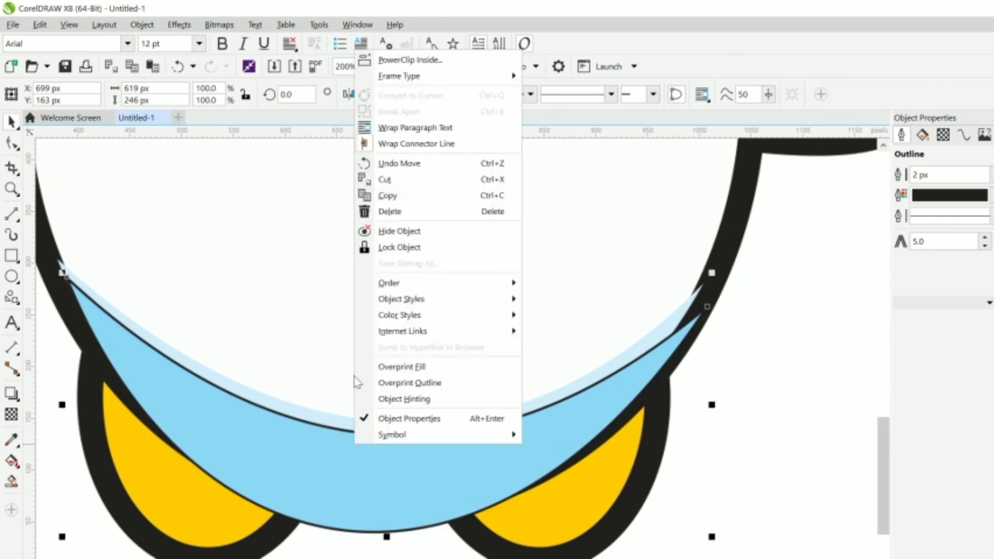
click(407, 66)
click(374, 242)
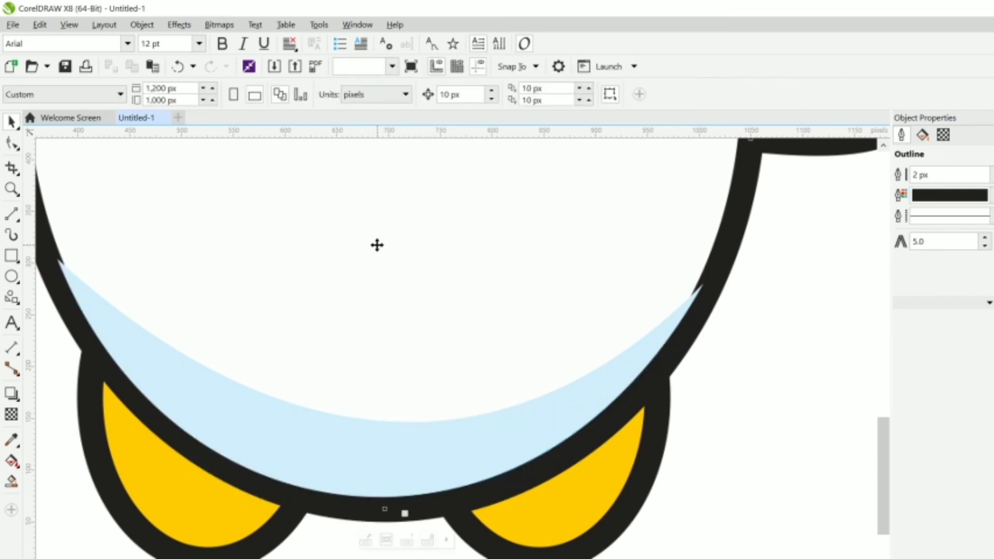
- Edit the body's PowerClip contents, nudge the sky-blue crescent to about X 700 px, Y 164 px, and finish editing
right_click(377, 287)
click(441, 318)
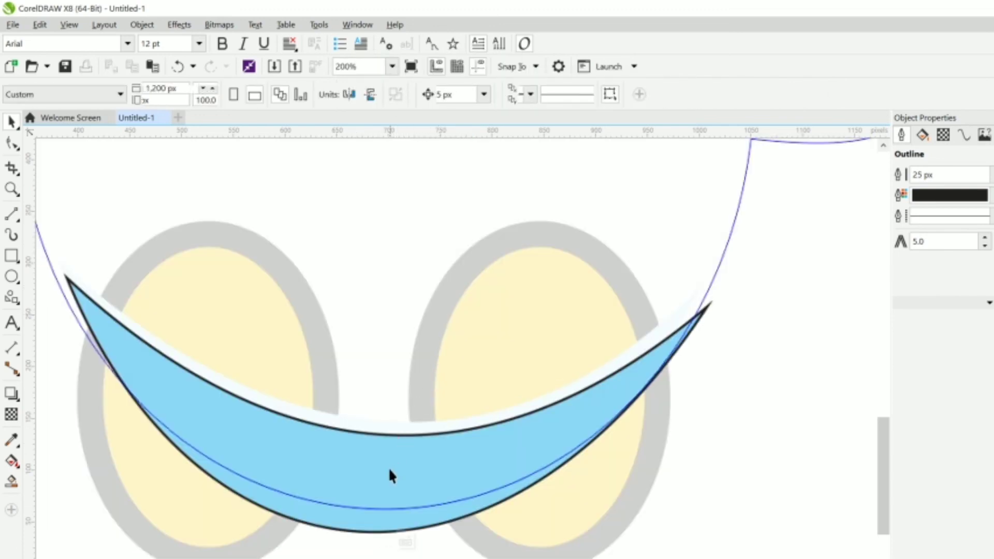
click(362, 476)
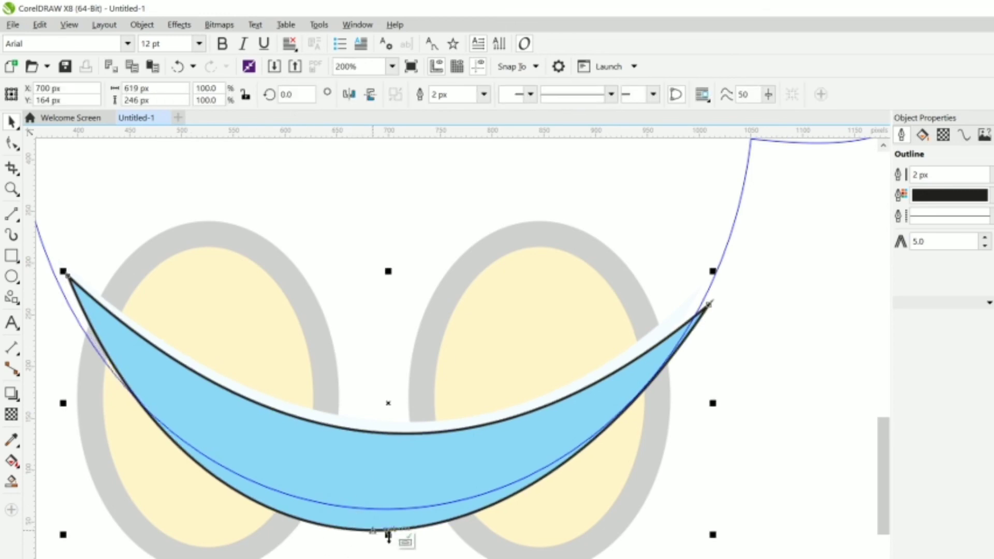
click(407, 540)
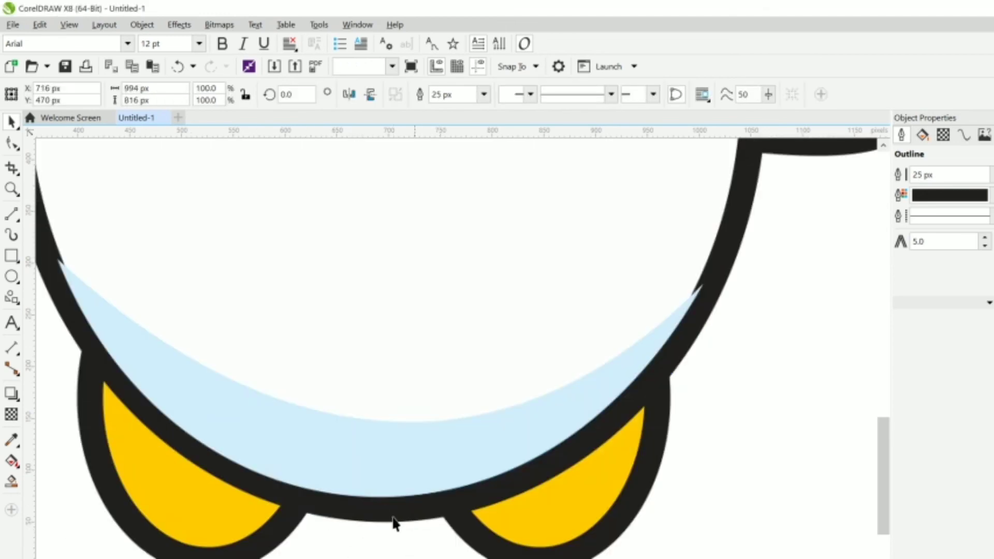
- Move the old light-blue belly shading off the chicken to below the page
key(Escape)
click(369, 470)
scroll(369, 459, down, 1)
drag(368, 459, 387, 557)
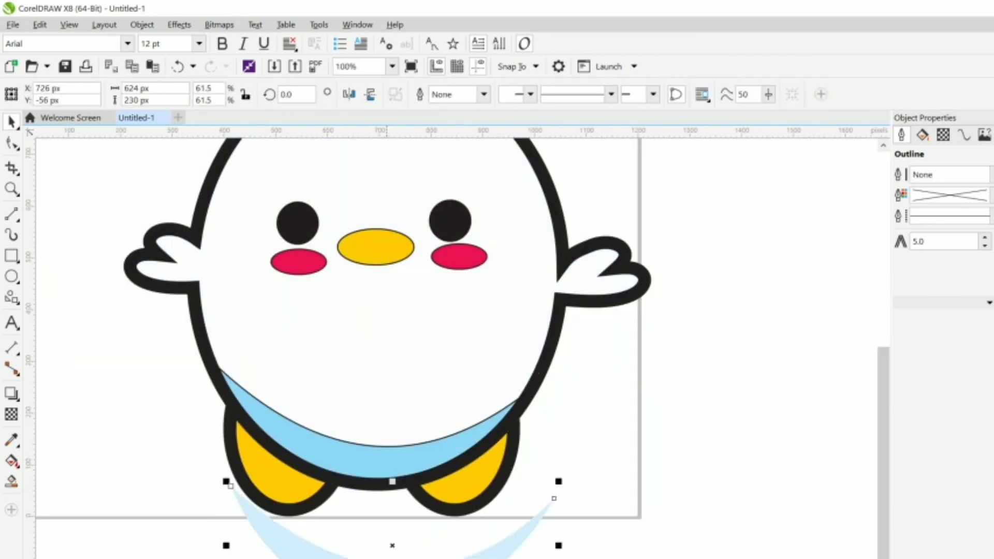
- Edit the body's PowerClip contents, recolour the crescent's outline to the sky blue of its fill, and finish editing
click(355, 458)
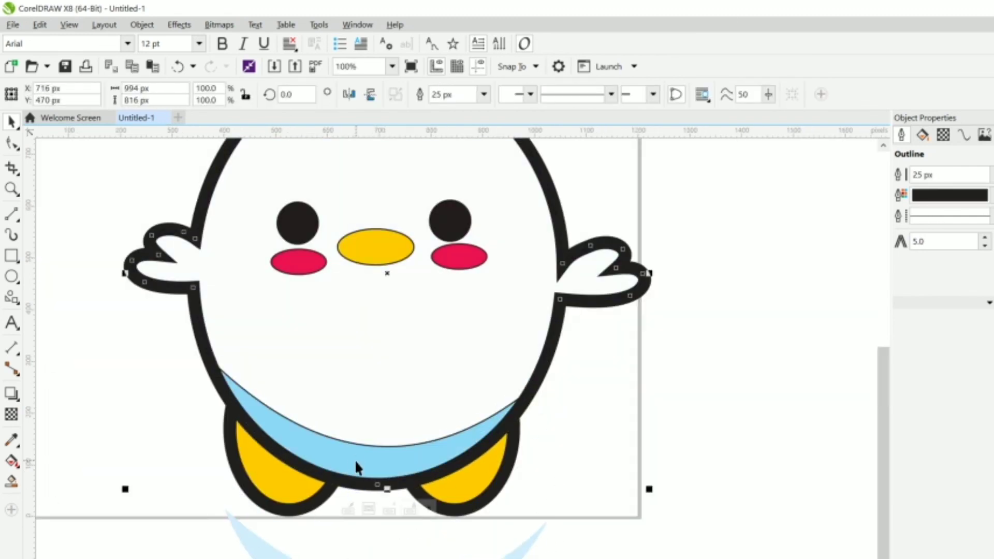
right_click(361, 461)
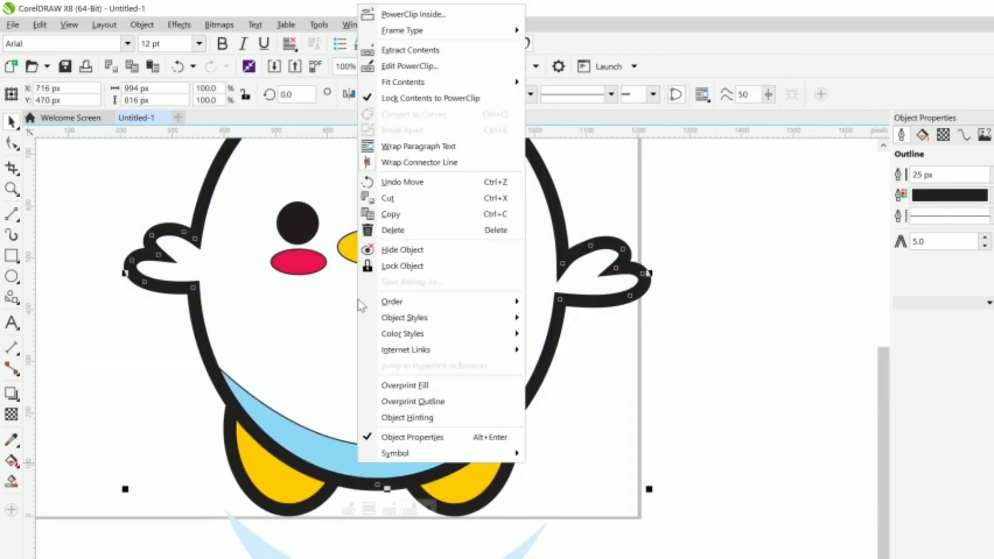
click(409, 66)
click(352, 460)
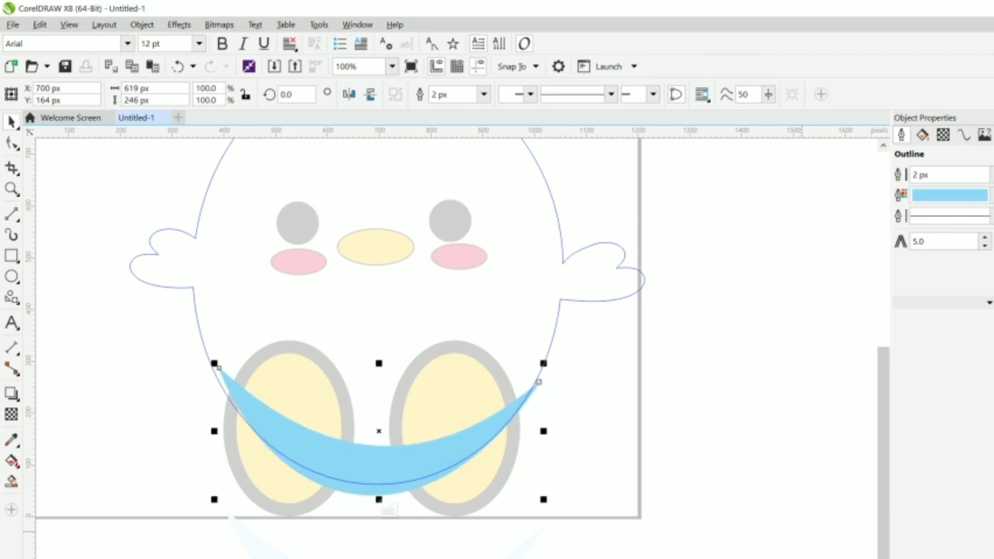
click(388, 511)
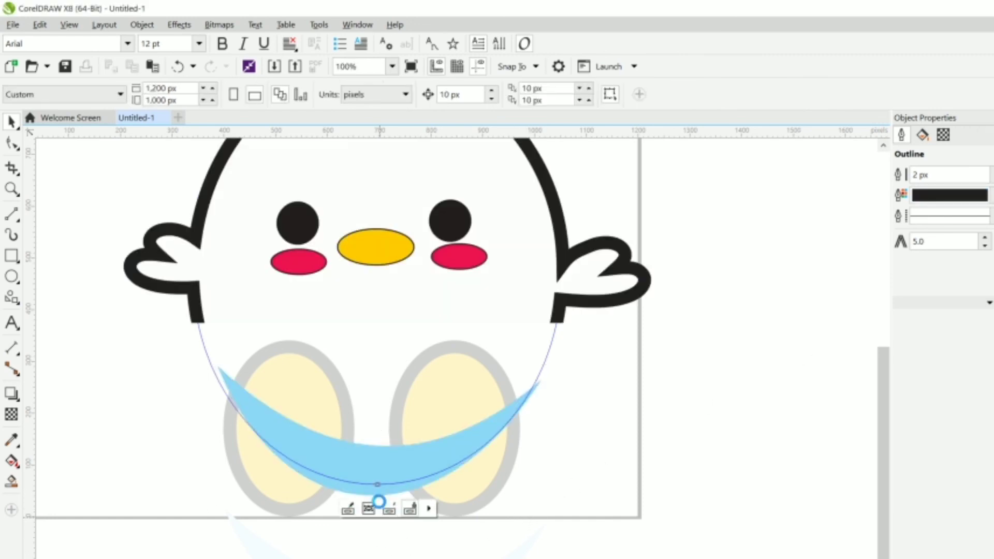
- Delete the old light-blue shading shape lying below the page
click(250, 543)
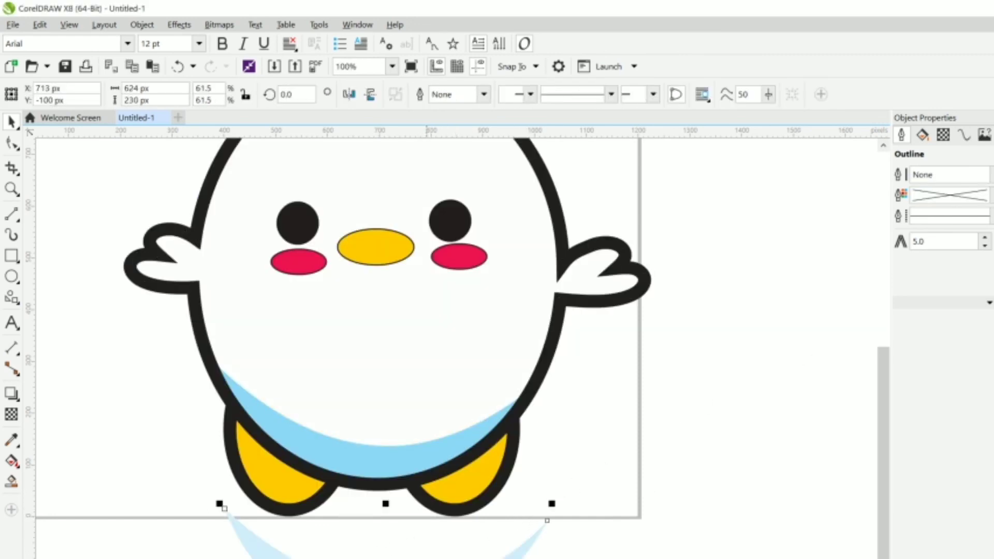
key(Escape)
scroll(422, 557, down, 1)
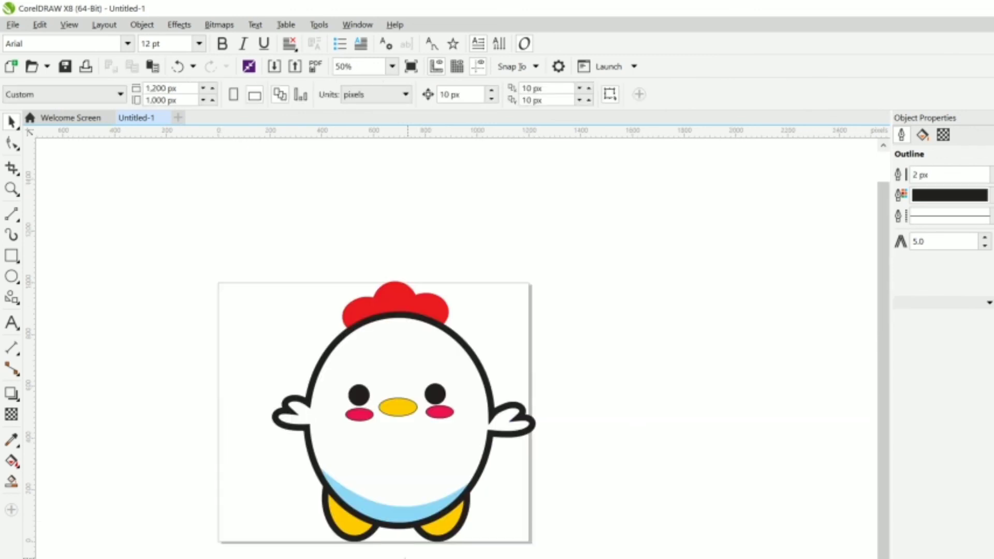
scroll(395, 440, down, 1)
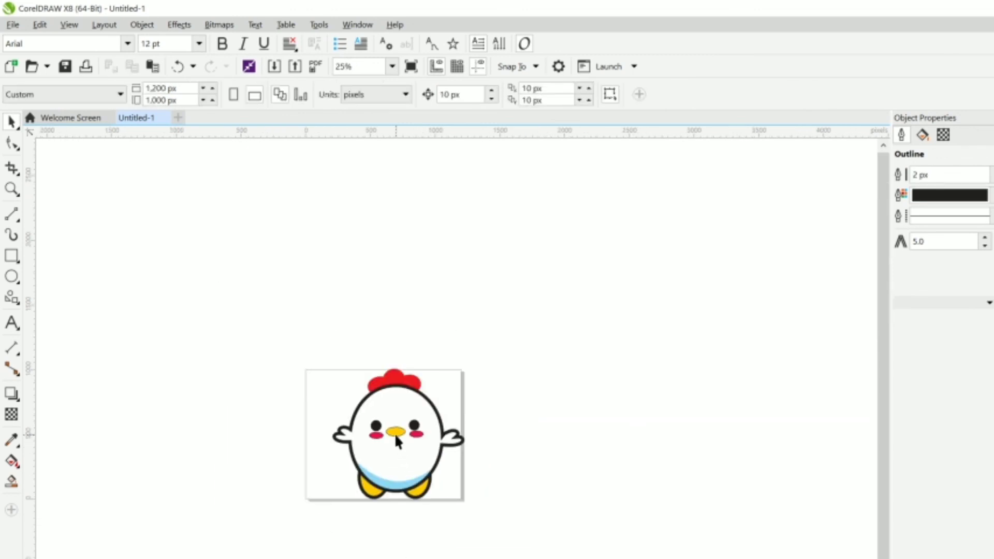
- Select the red comb ellipses on top of the head and give them a thick black outline
scroll(386, 412, up, 1)
drag(290, 271, 448, 354)
click(539, 240)
drag(549, 222, 313, 395)
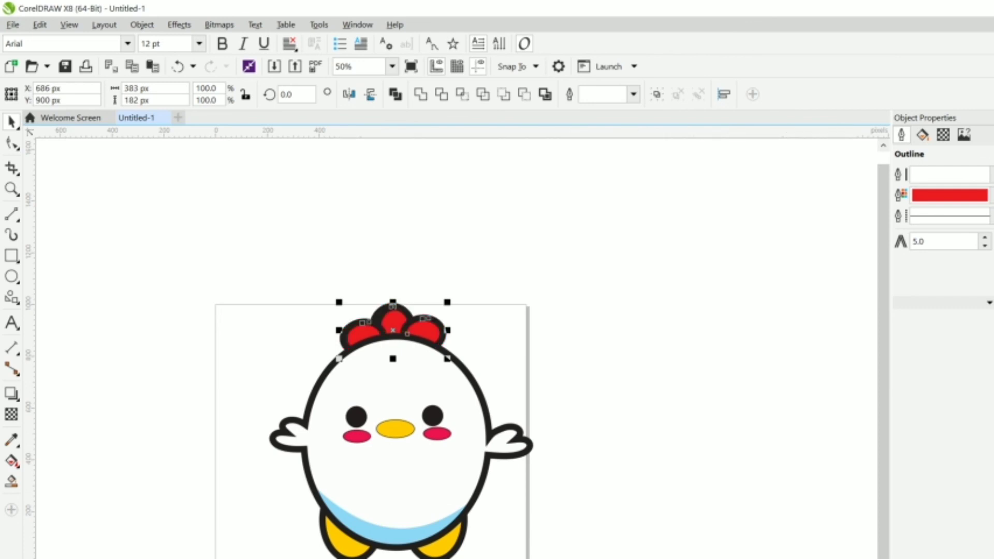
click(585, 194)
scroll(526, 355, down, 1)
scroll(525, 359, down, 2)
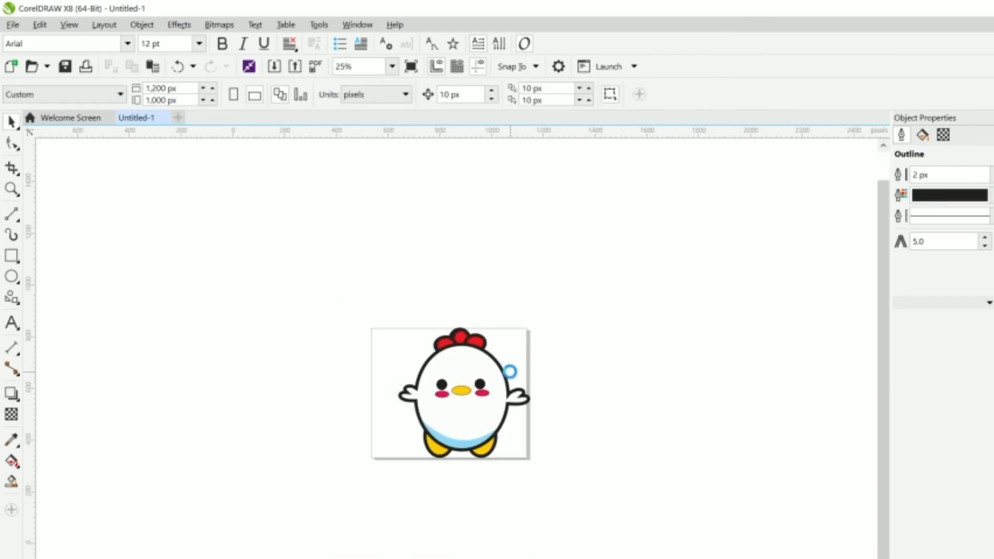
scroll(496, 380, up, 2)
scroll(497, 414, down, 2)
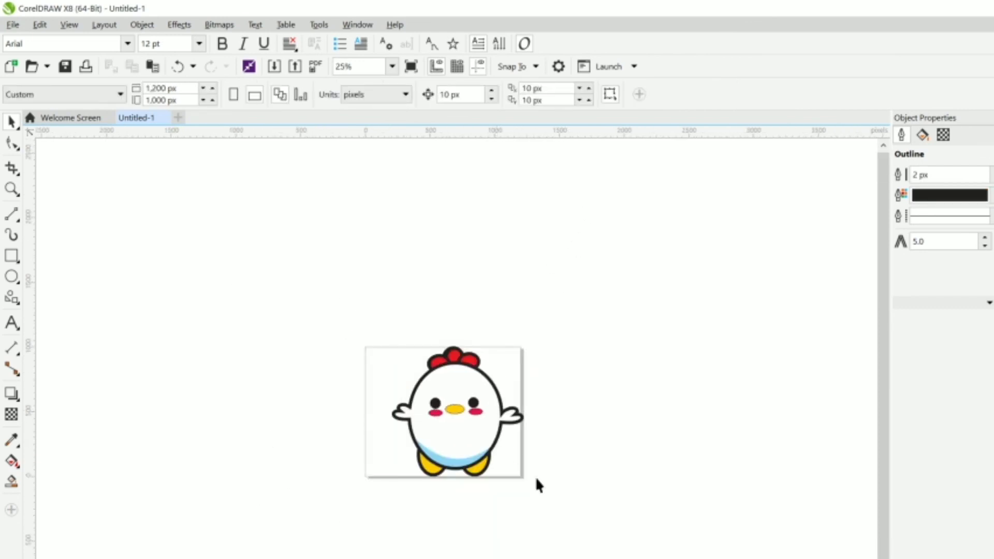
- Try to distribute the eyes, beak and cheeks horizontally, and undo back to before the comb's black outline
mouse_move(620, 557)
mouse_down()
mouse_move(493, 509)
mouse_move(366, 383)
mouse_move(355, 331)
mouse_move(380, 364)
mouse_move(548, 498)
mouse_up()
click(356, 339)
drag(484, 435, 404, 389)
scroll(401, 393, up, 1)
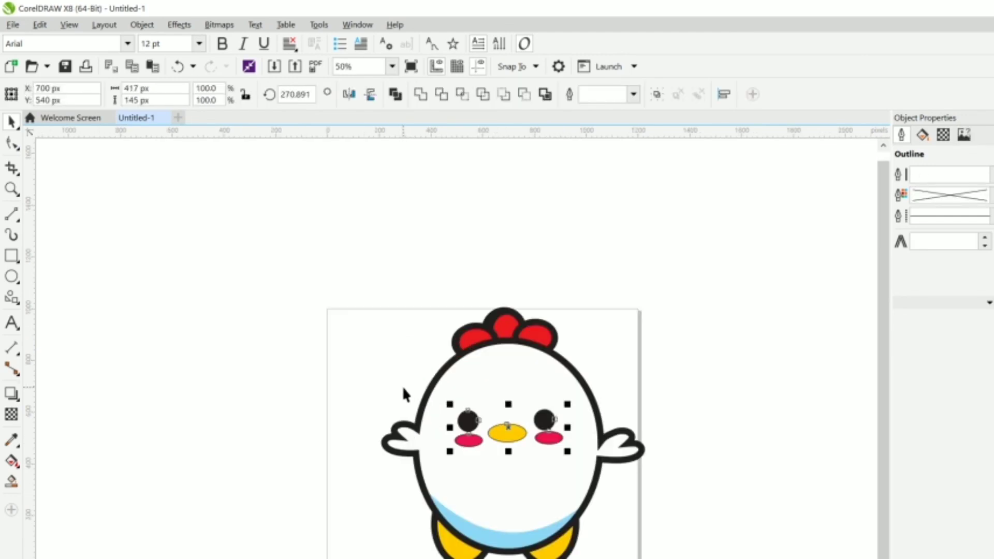
key(shift+e)
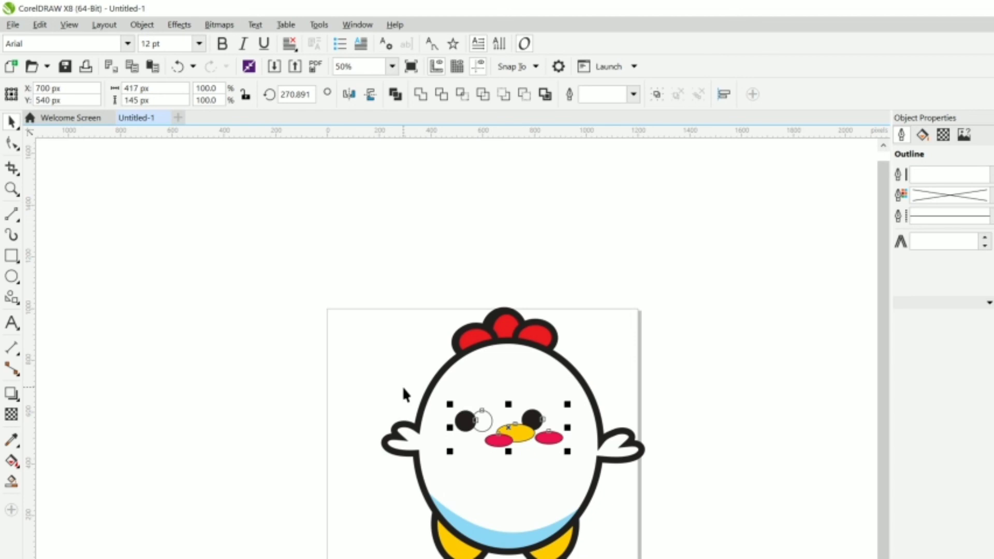
key(ctrl+z)
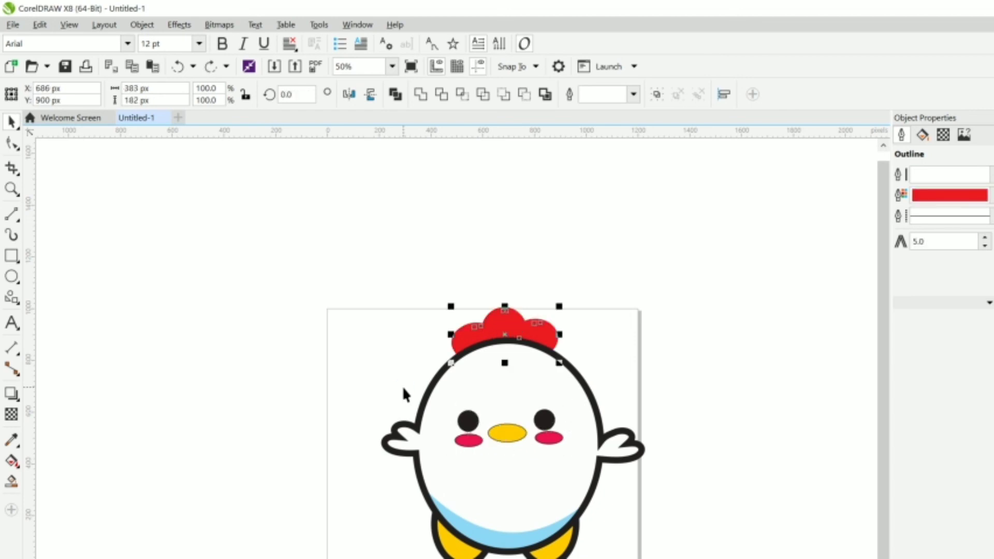
- Reselect all the facial features, retry distributing them horizontally, and undo that distribution
click(331, 357)
drag(348, 362, 591, 474)
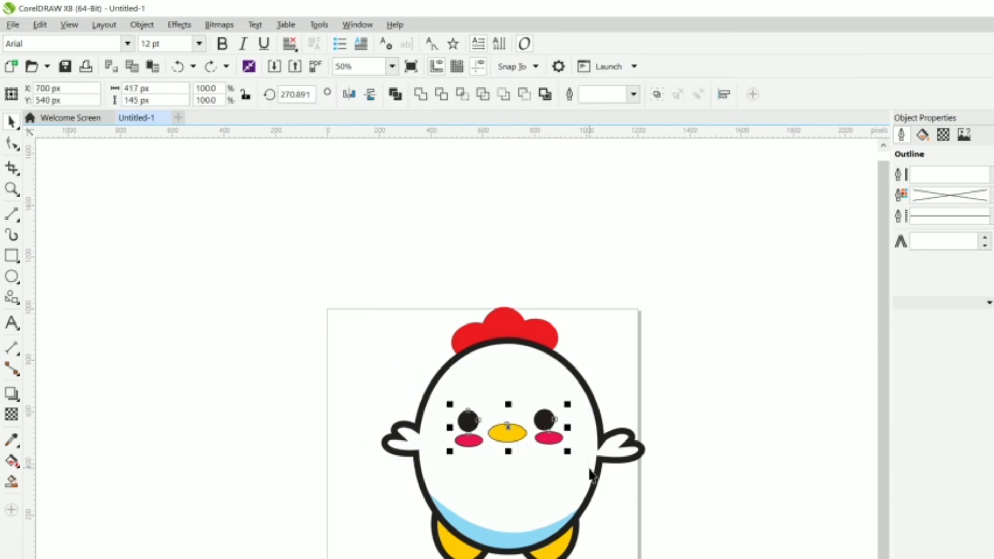
key(ctrl+shift+z)
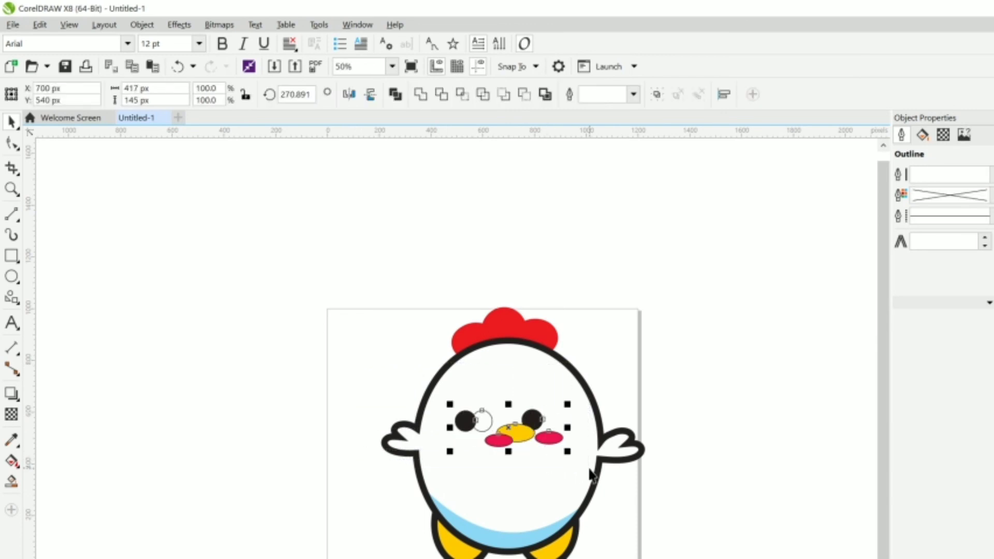
key(ctrl+z)
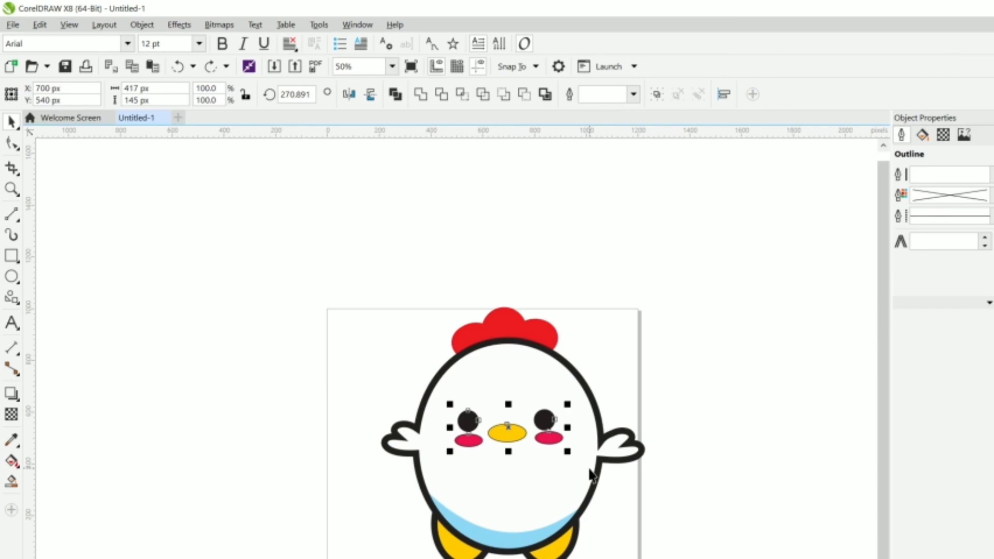